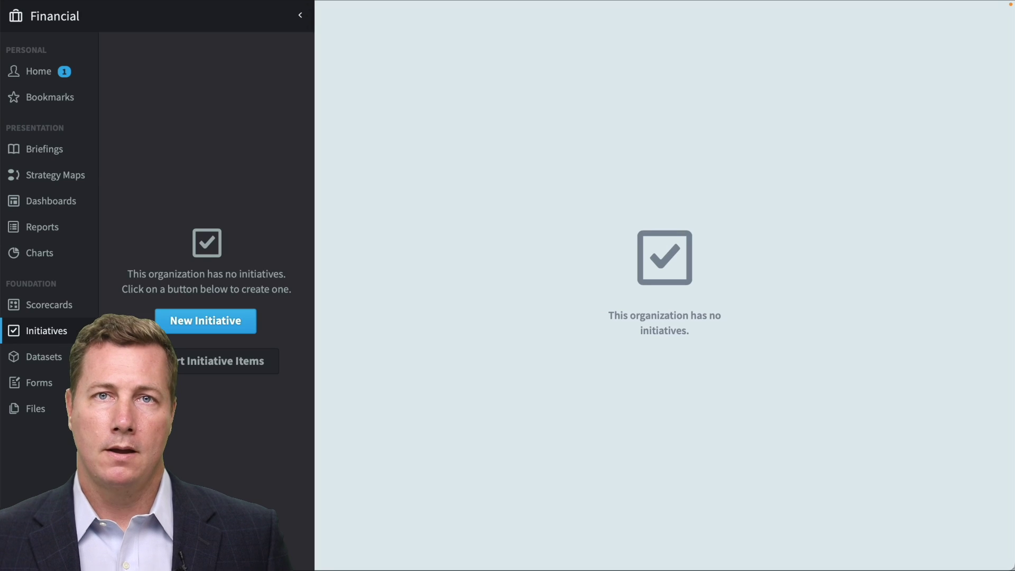
Import five initiative items from an uploaded CSV: Initiative A with its tasks, and Initiative B.
click(231, 365)
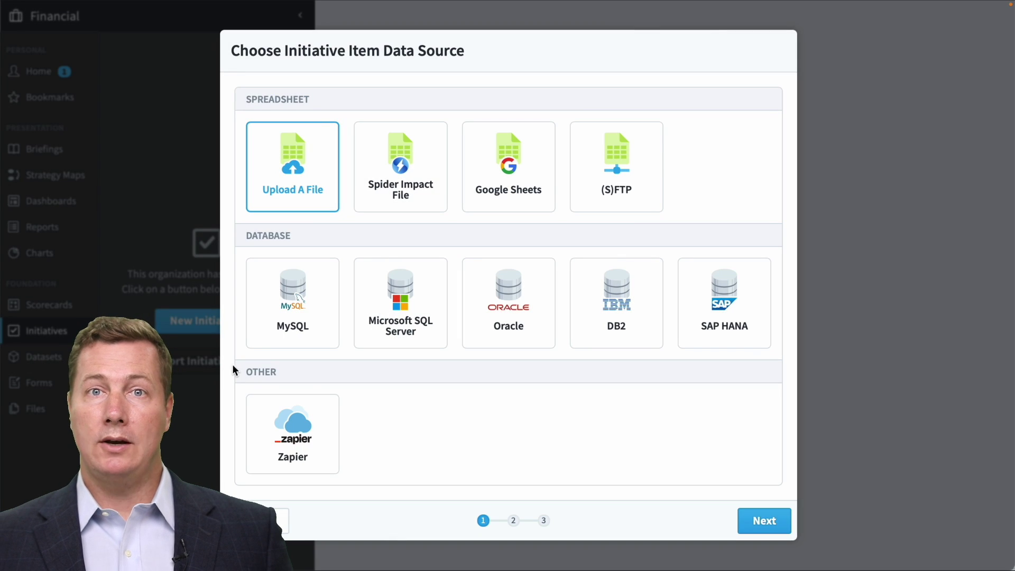
click(764, 521)
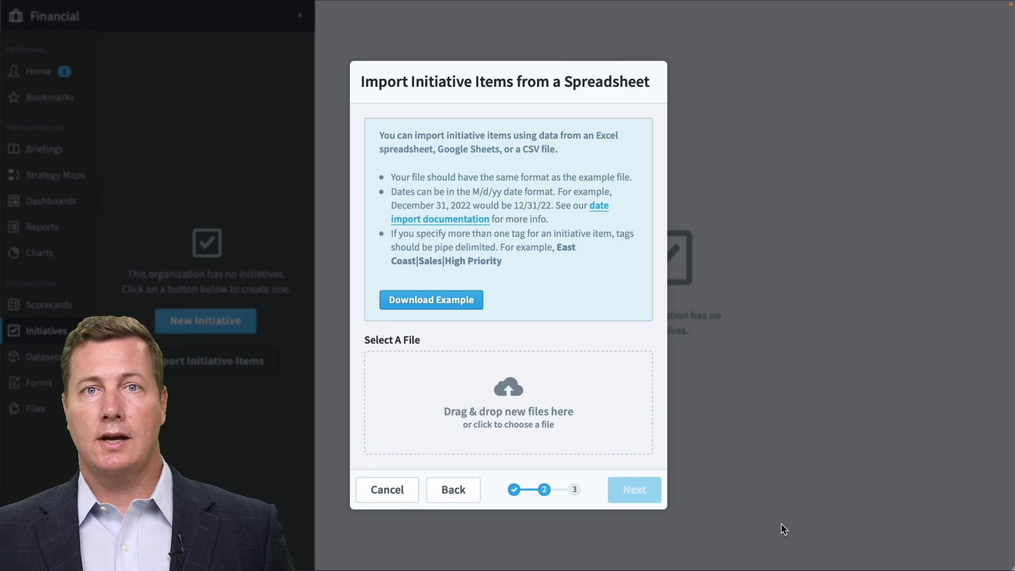
drag(954, 165, 538, 379)
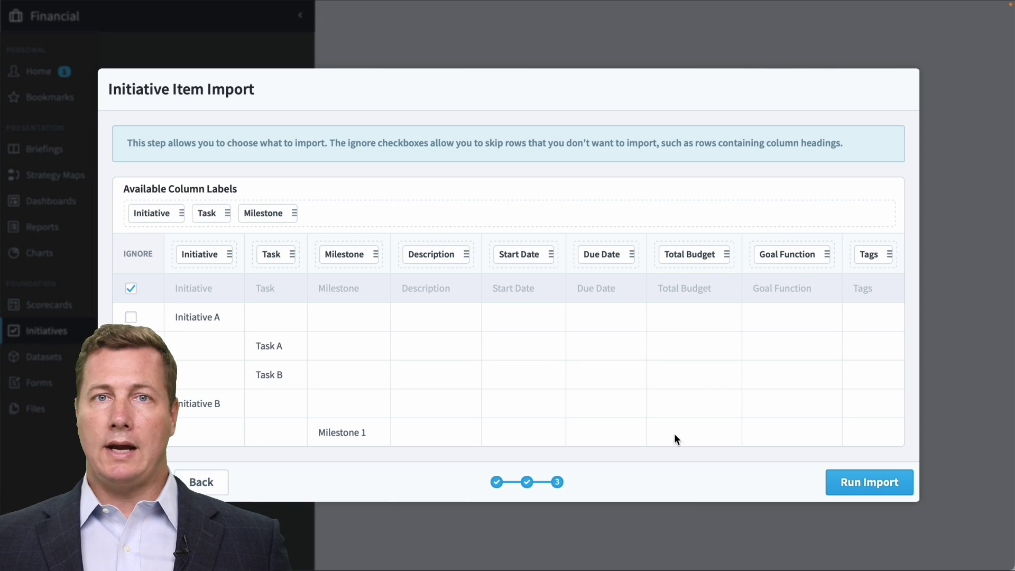
click(870, 483)
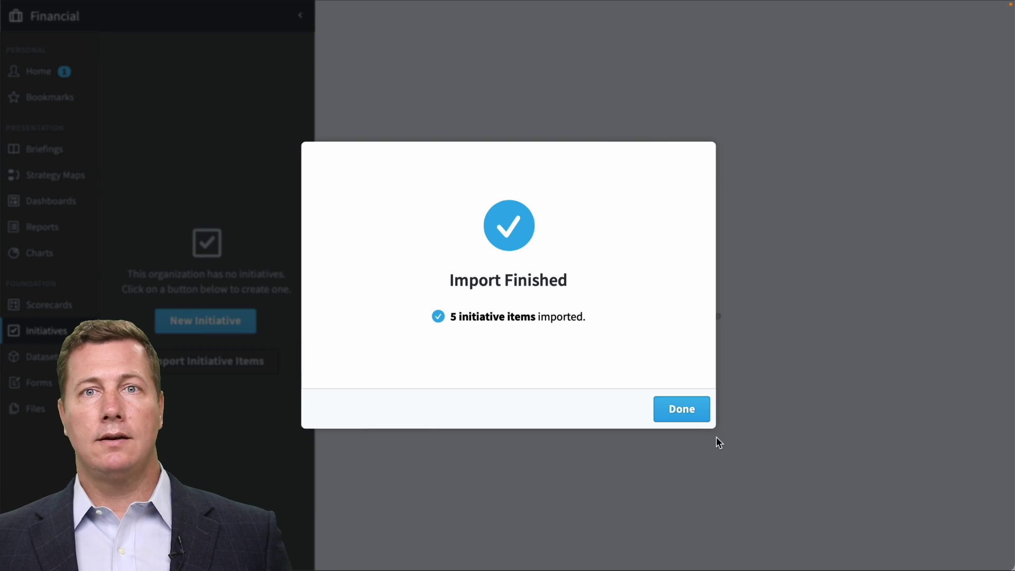
click(689, 418)
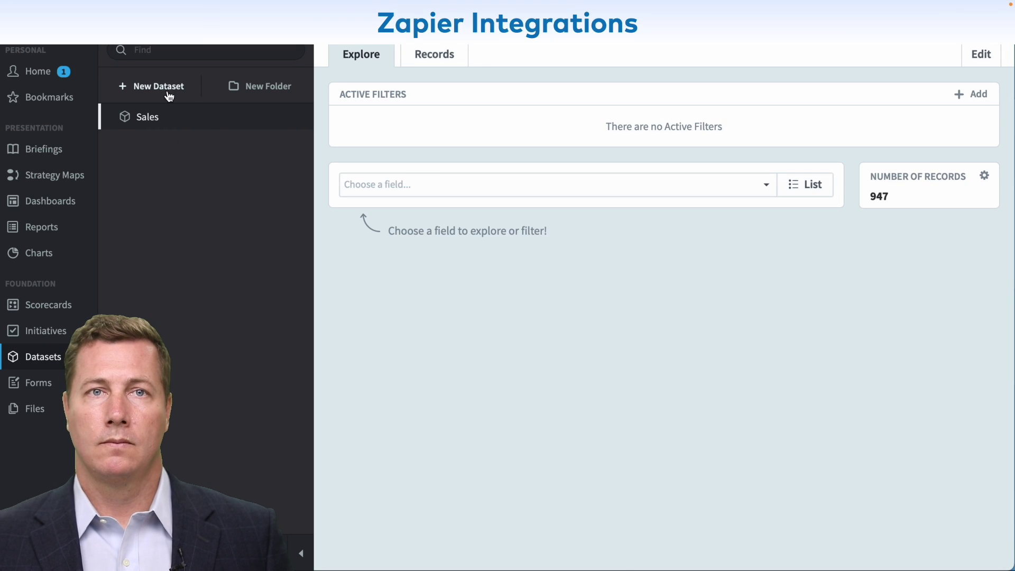
Create a dataset called 'Salesforce Active Accounts' with Zapier as its data source.
click(168, 85)
drag(416, 119, 318, 116)
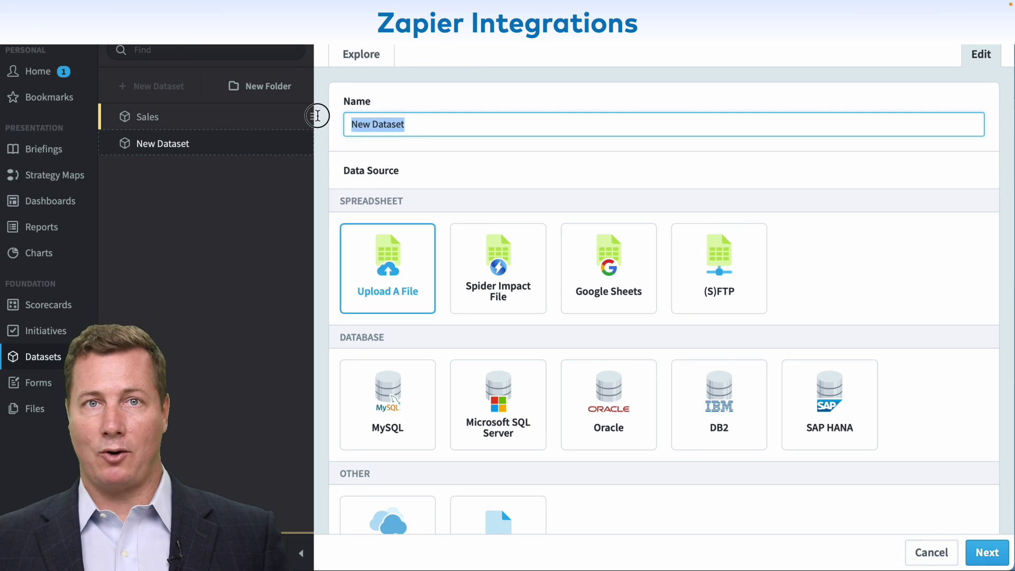
text(Salesforce Active Ac)
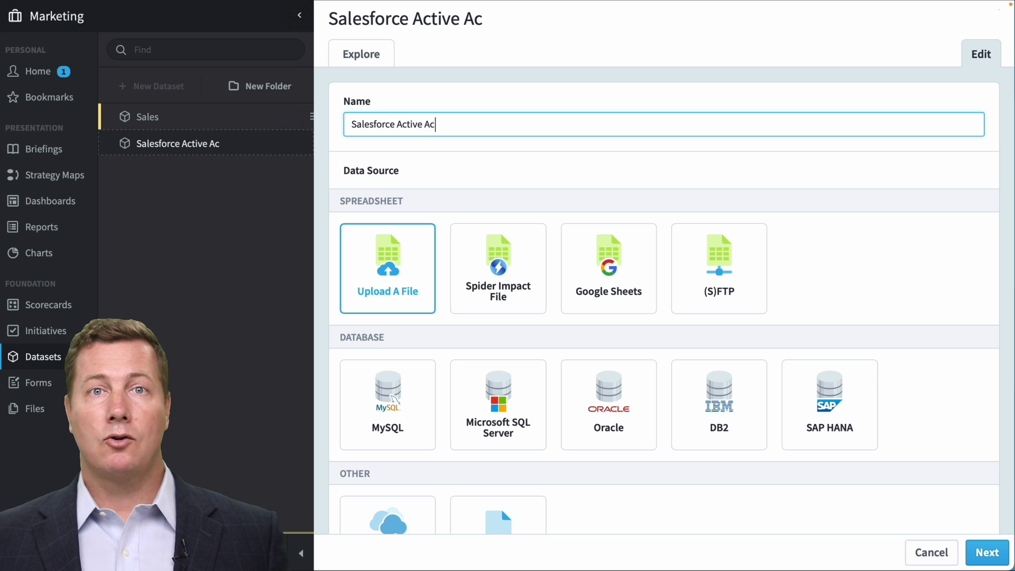
text(counts)
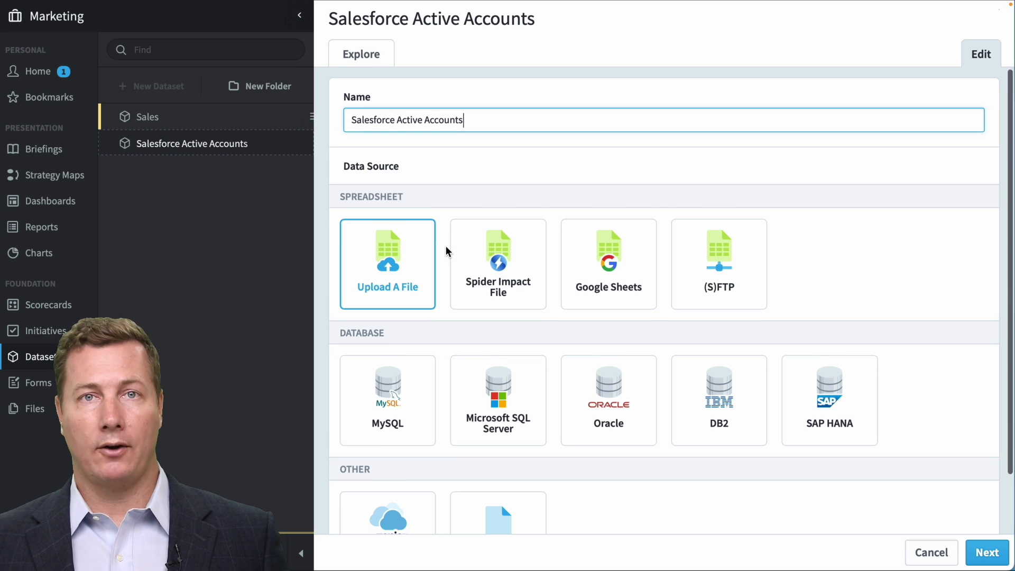
scroll(444, 259, down, 2)
click(393, 461)
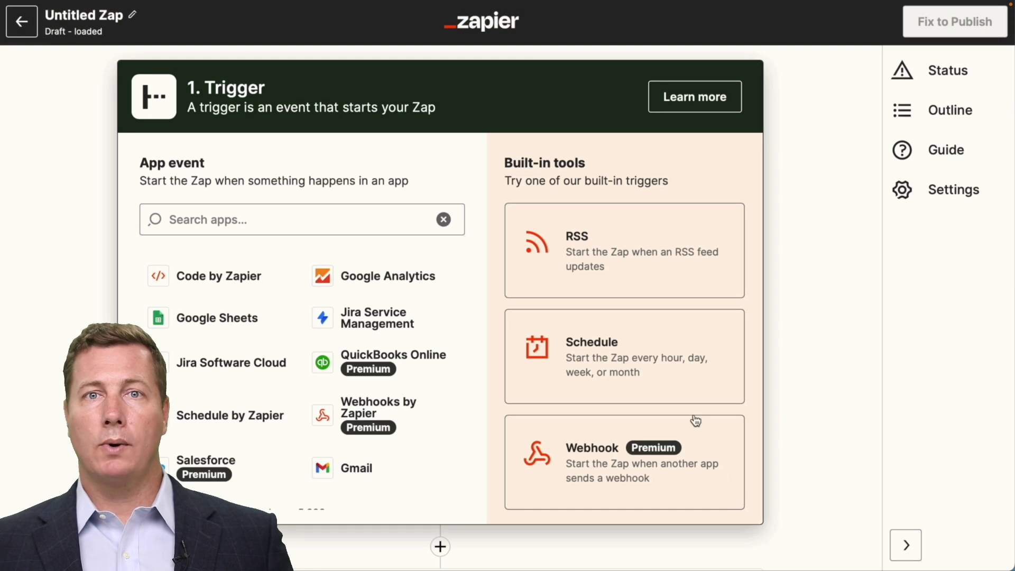
Use a Schedule by Zapier trigger with the Every Week event.
click(660, 350)
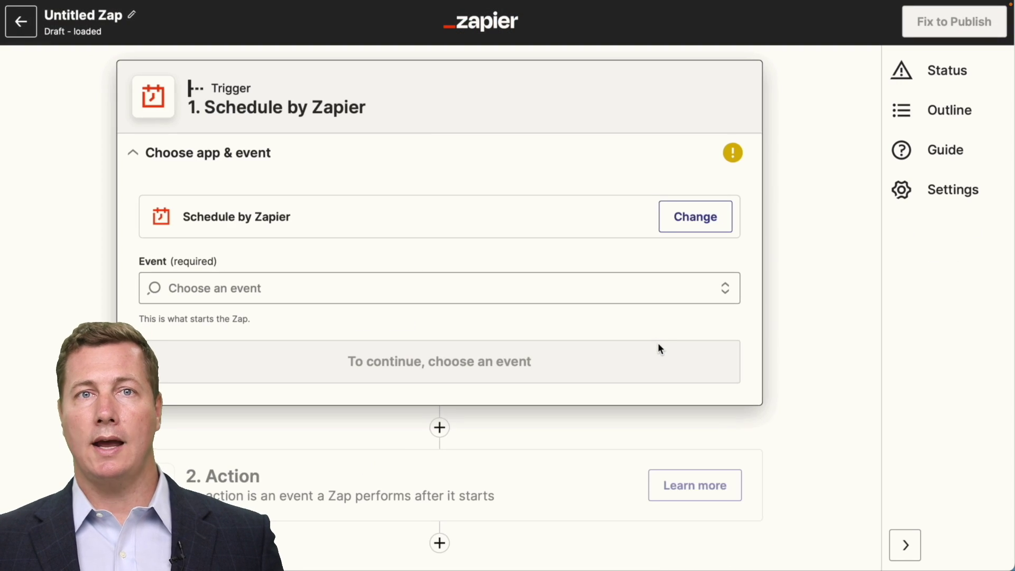
click(600, 284)
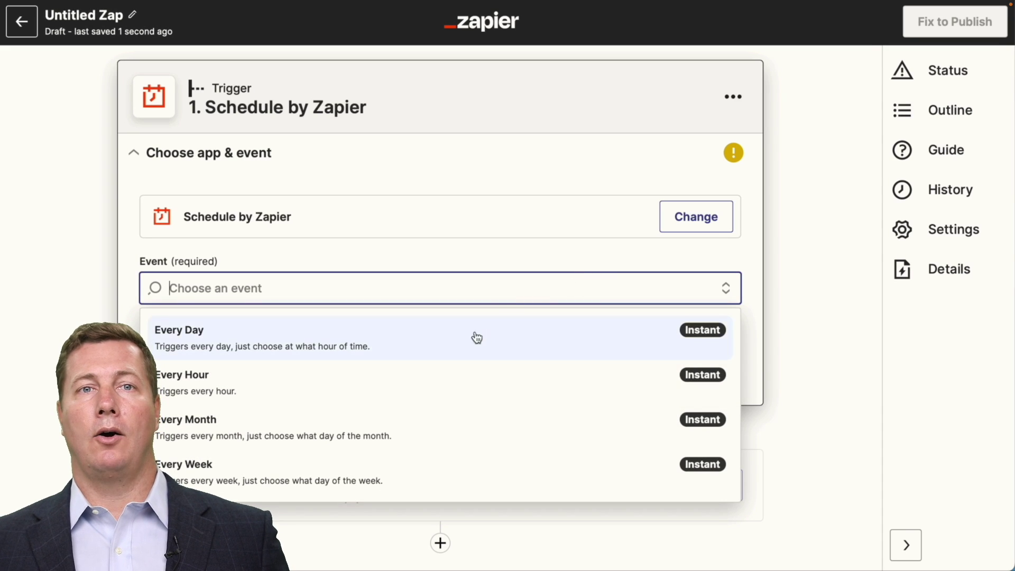
click(333, 467)
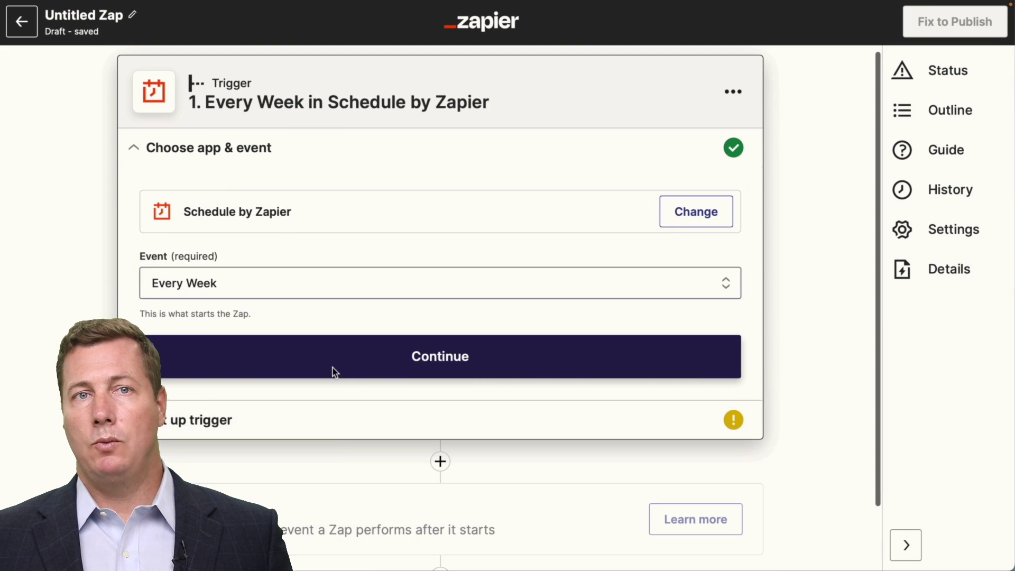
click(333, 365)
Run the weekly trigger on Tuesday at midnight, then move on to add an action.
click(288, 264)
click(293, 462)
click(285, 330)
click(279, 506)
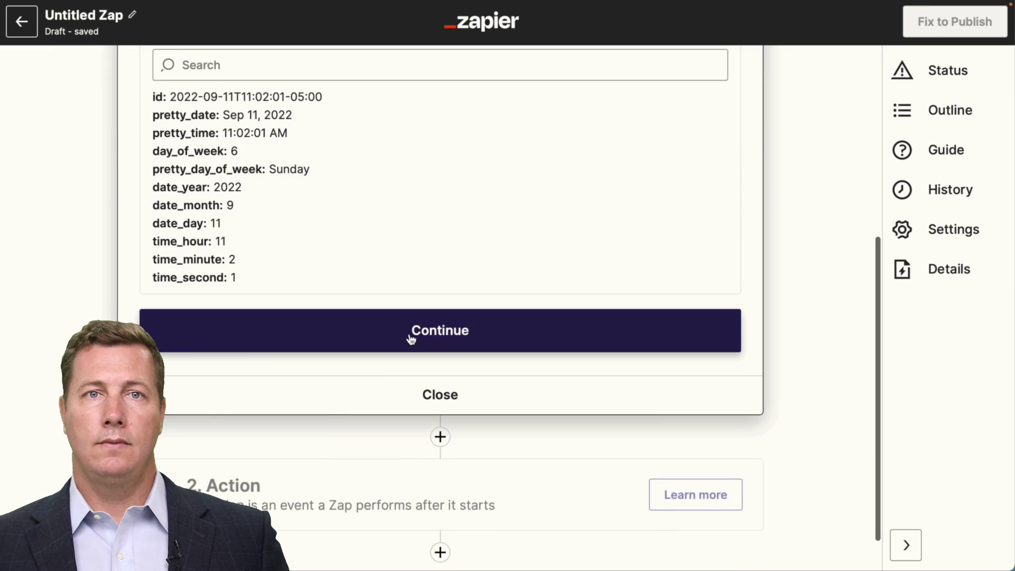
click(410, 343)
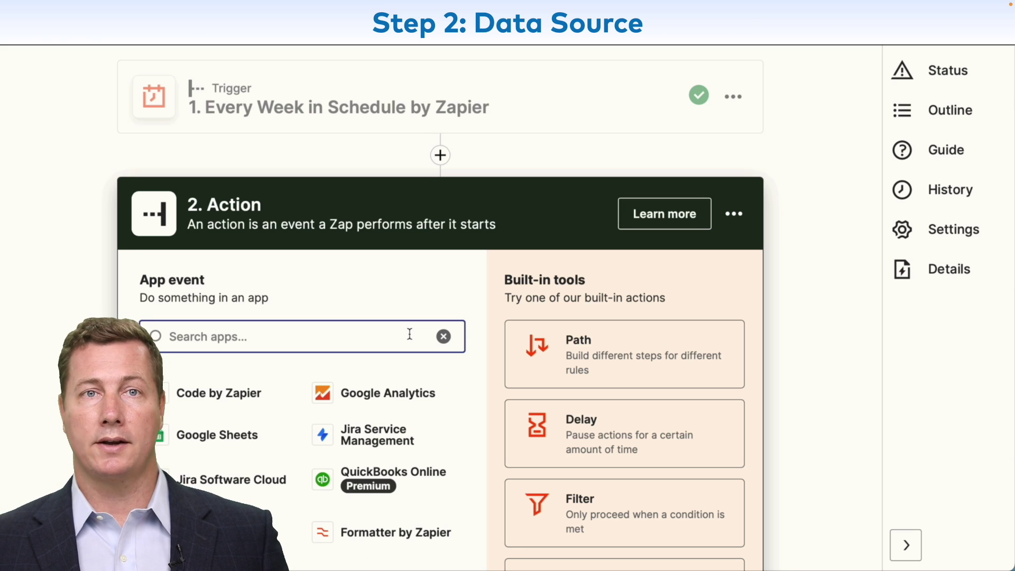
Make step 2 a Salesforce Find Record(s) action using the connected account.
text(sales)
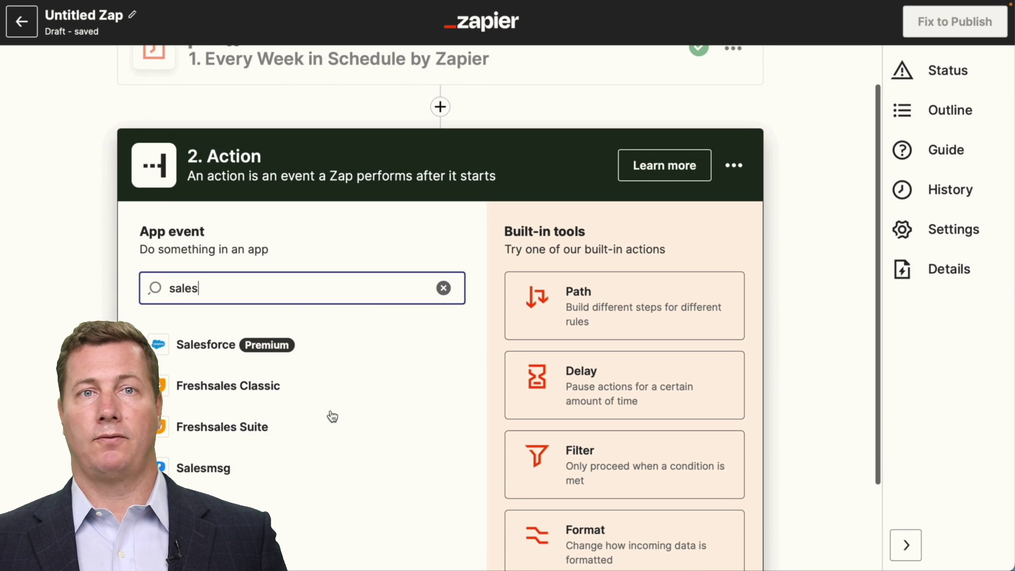
click(206, 353)
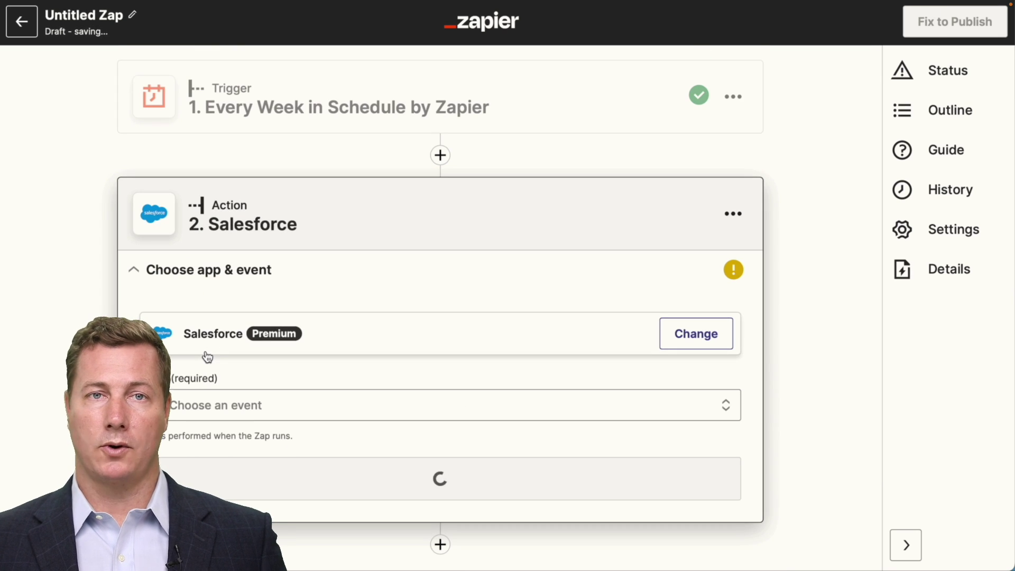
click(251, 393)
scroll(236, 494, down, 10)
click(237, 495)
click(324, 459)
click(253, 280)
Search Account records by the Deleted field, return all matches, test, and add step 3.
click(235, 491)
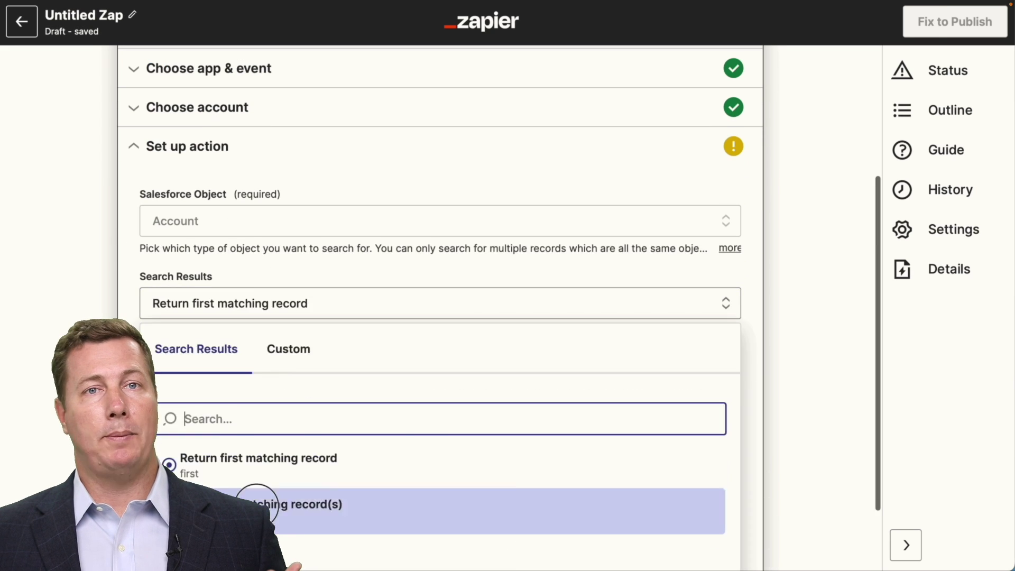
click(254, 503)
click(304, 532)
scroll(287, 453, down, 2)
scroll(287, 447, down, 2)
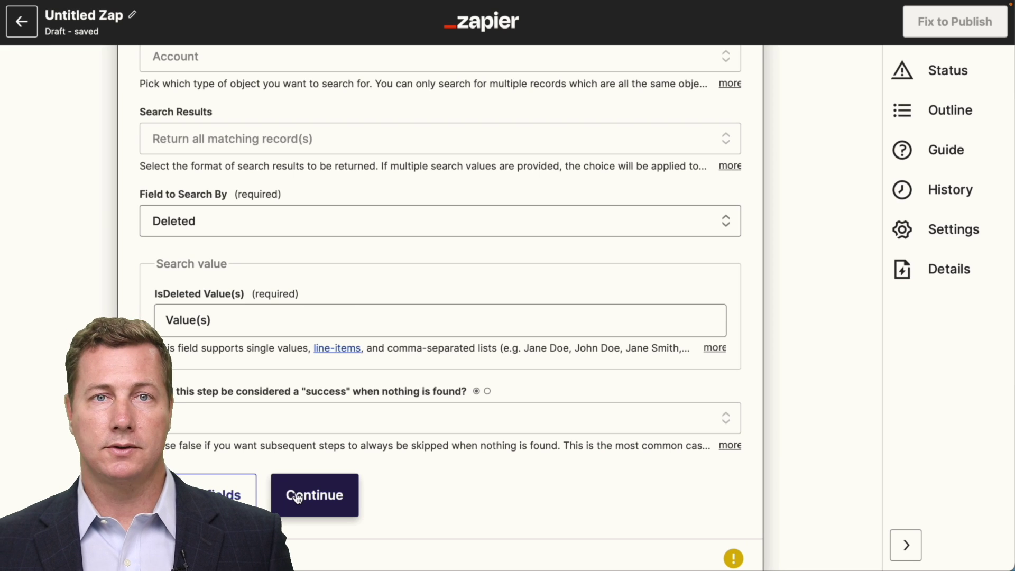
click(298, 497)
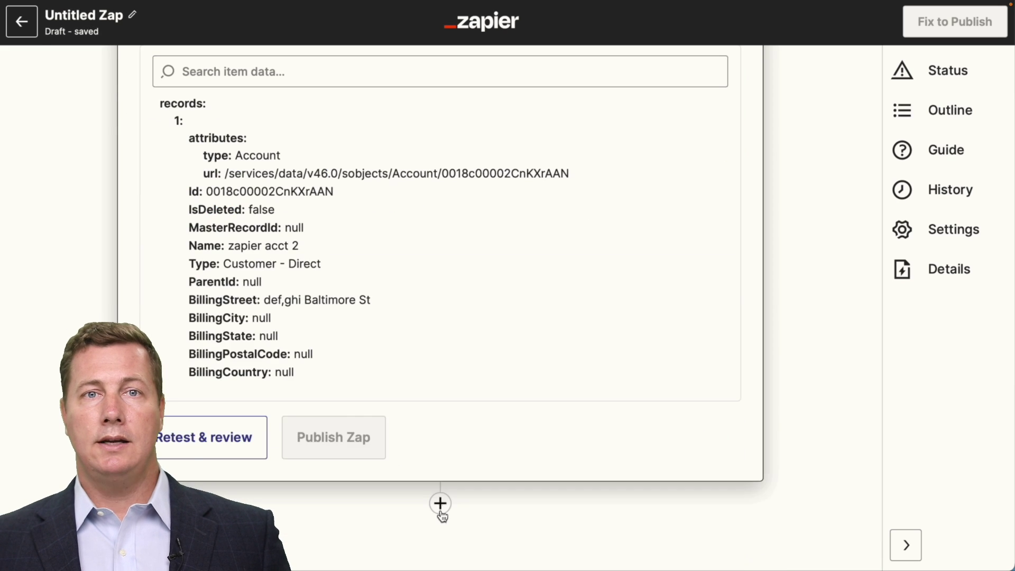
click(440, 502)
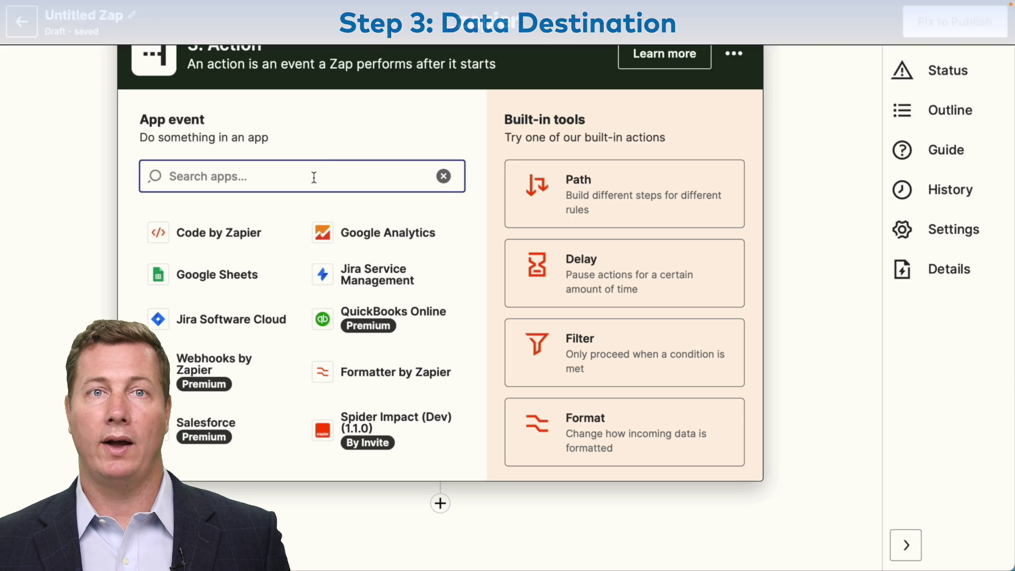
Send step 3 to Spider Impact (QA), run a test import, and publish the Zap.
text(spider)
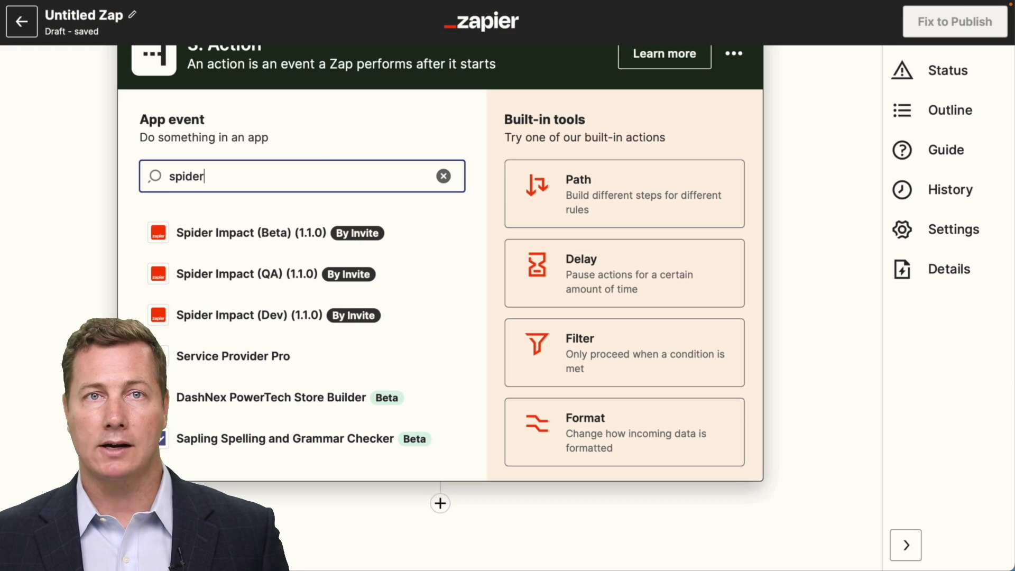
click(286, 278)
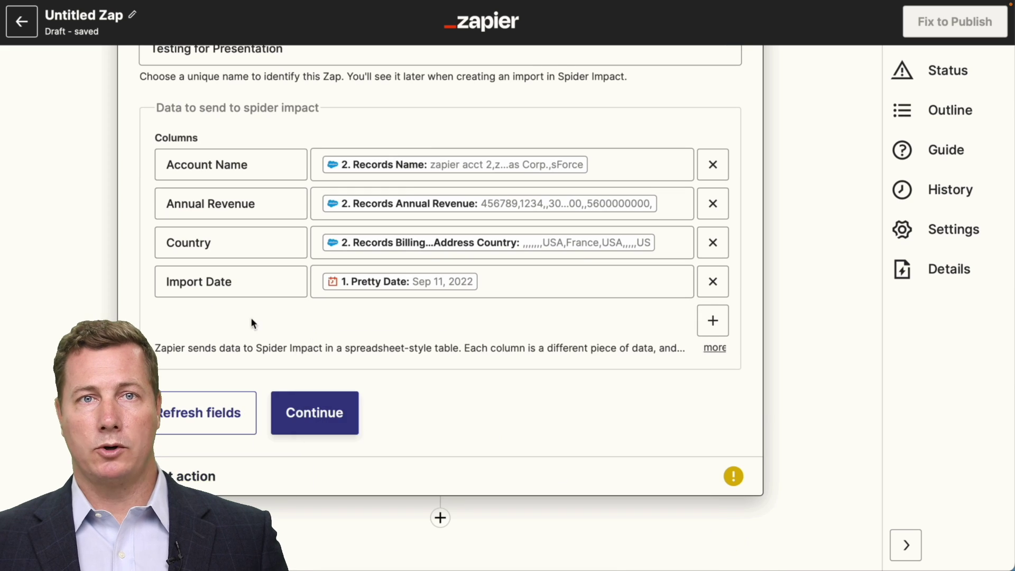
click(343, 417)
click(358, 449)
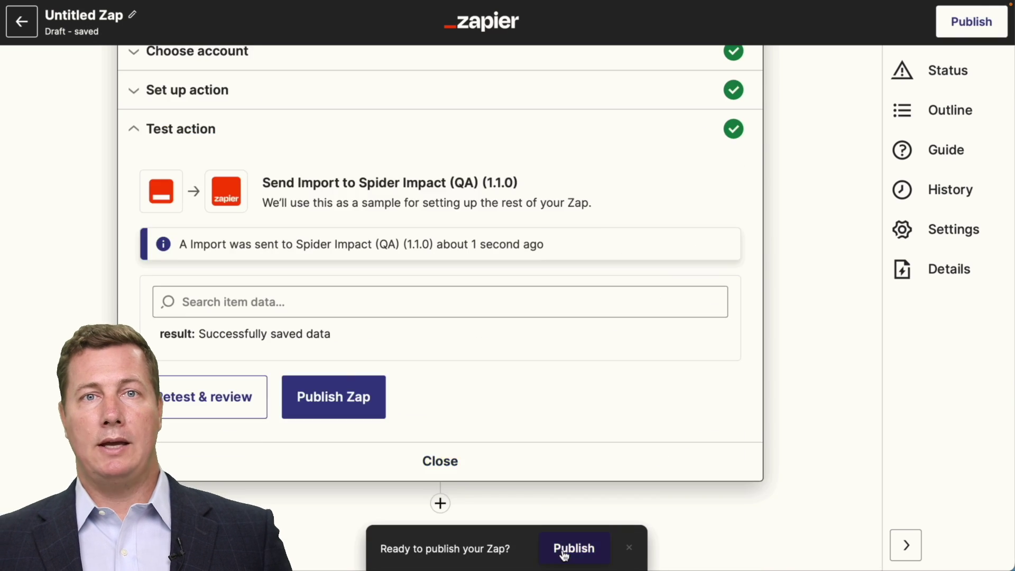
click(344, 397)
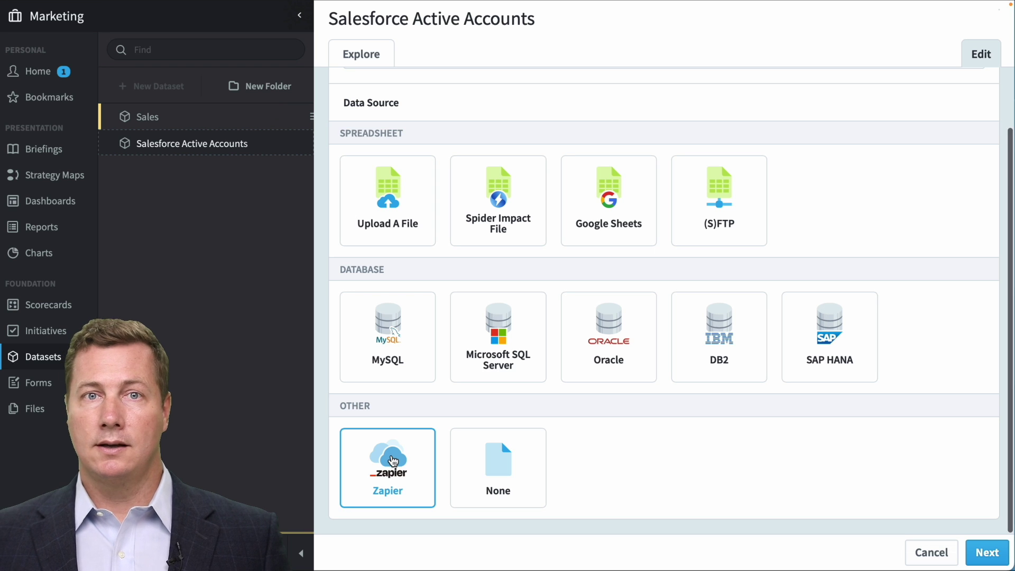
Load the All Active Salesforce Accounts Zap into the dataset, create it, and break records down by Account Name.
click(989, 559)
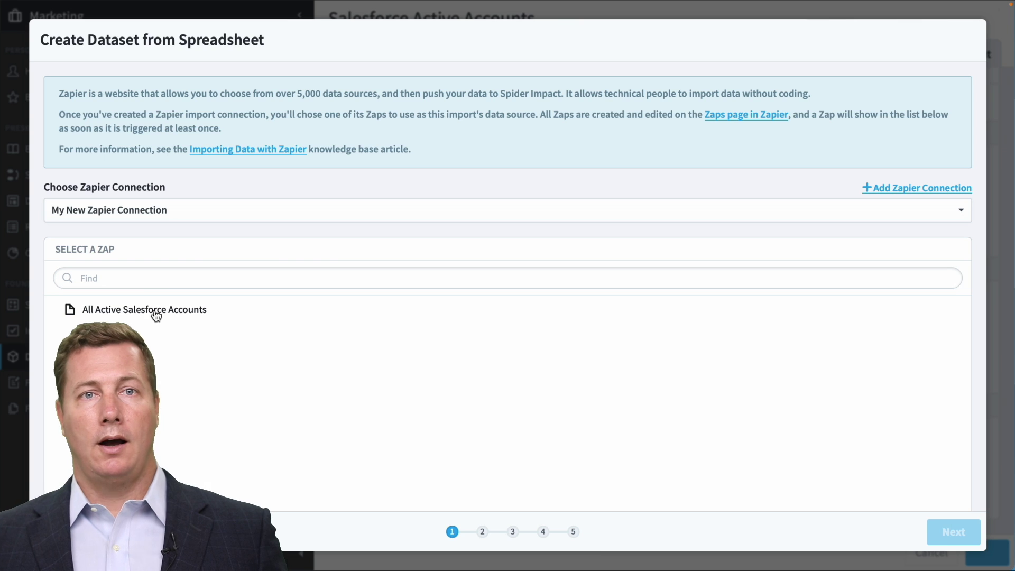
click(156, 315)
click(949, 533)
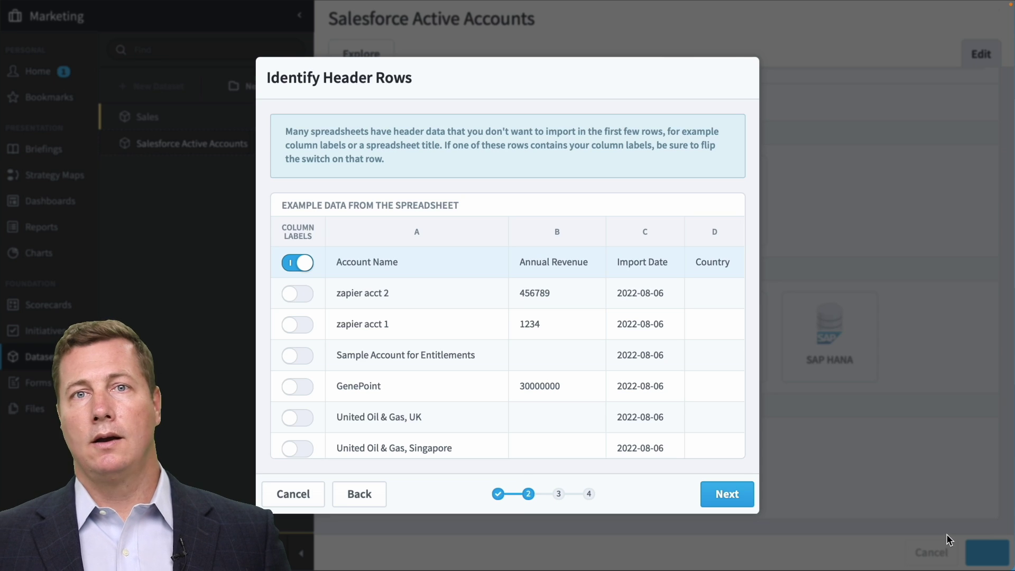
scroll(633, 361, down, 5)
scroll(634, 360, down, 3)
scroll(634, 361, up, 6)
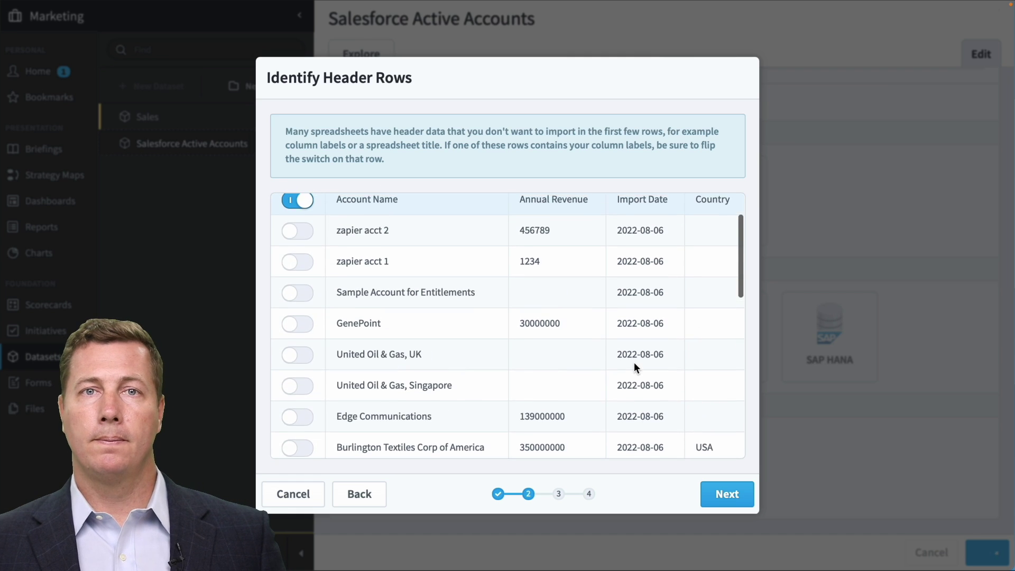
scroll(634, 363, up, 2)
click(727, 495)
click(700, 427)
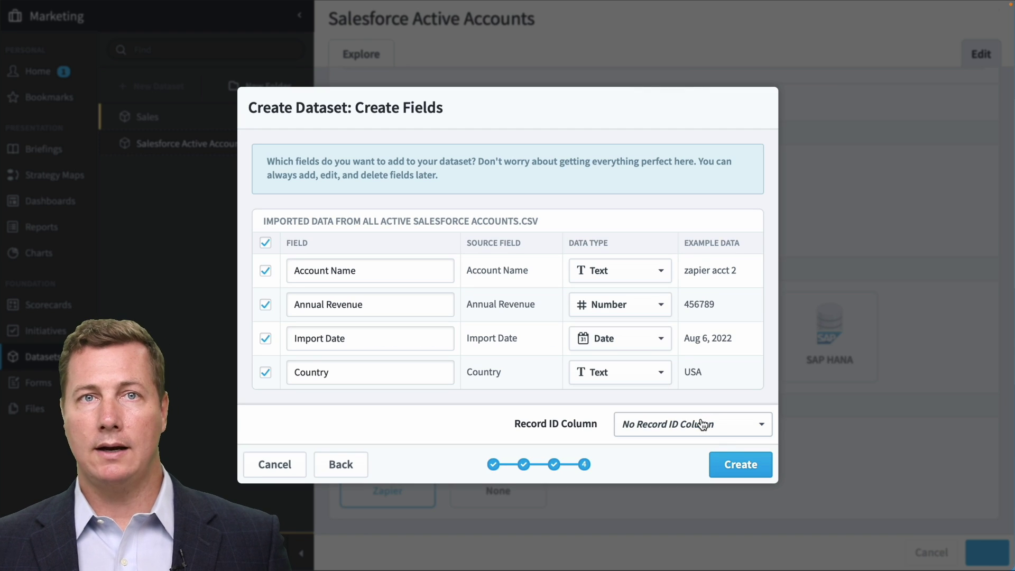
click(738, 465)
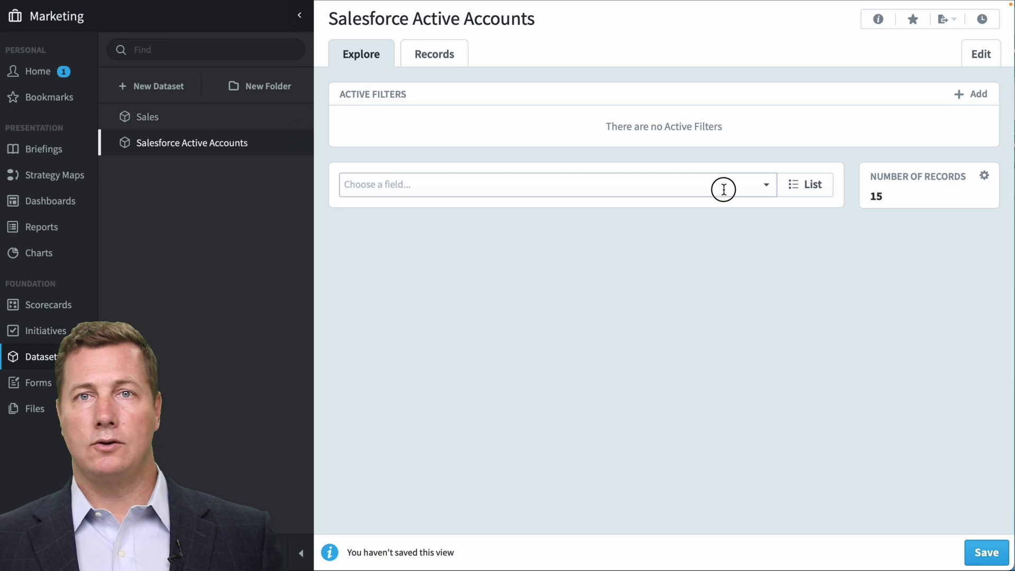
click(724, 189)
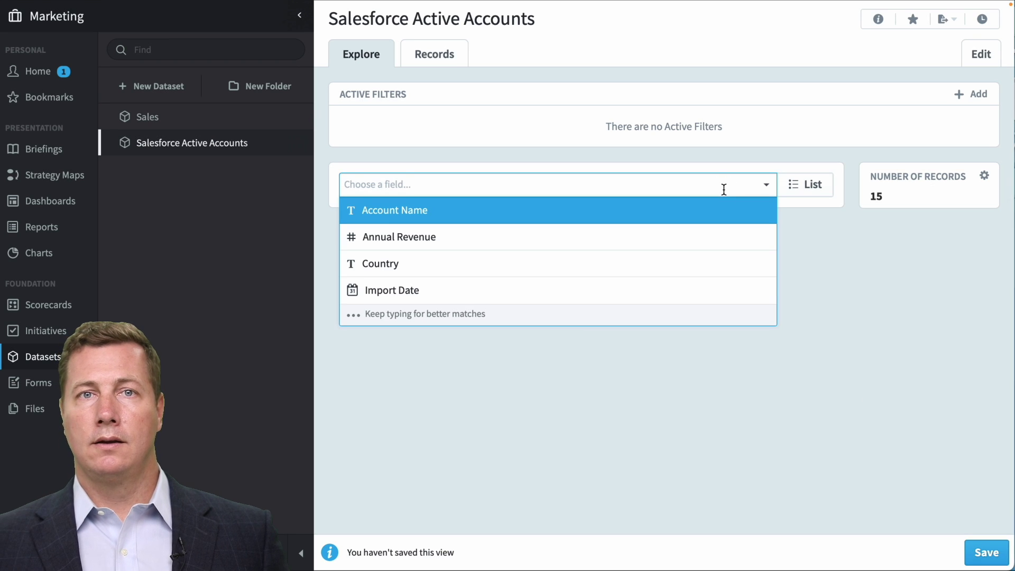
click(714, 208)
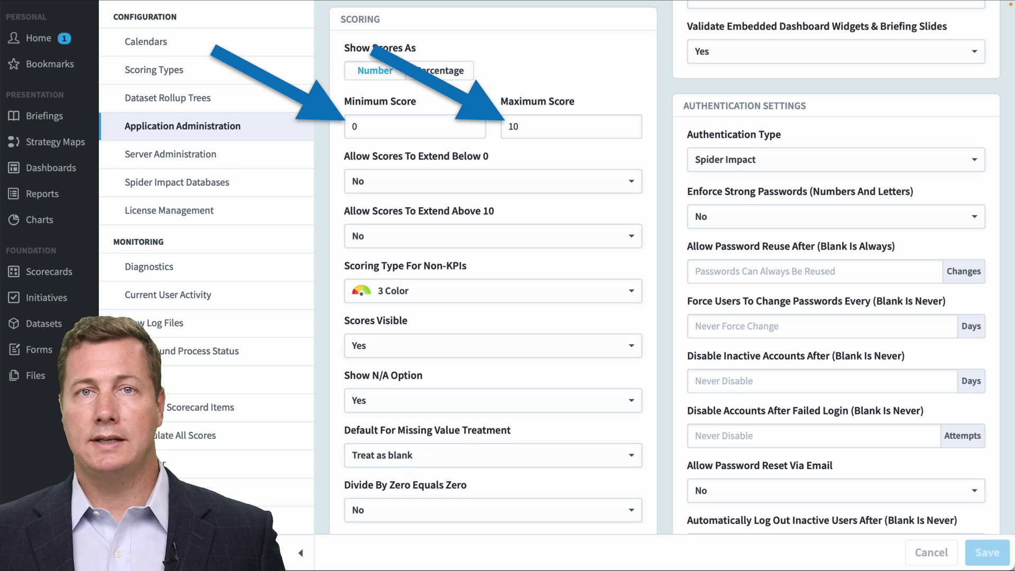
Lower the Maximum Score to 5 and save.
drag(608, 127, 496, 117)
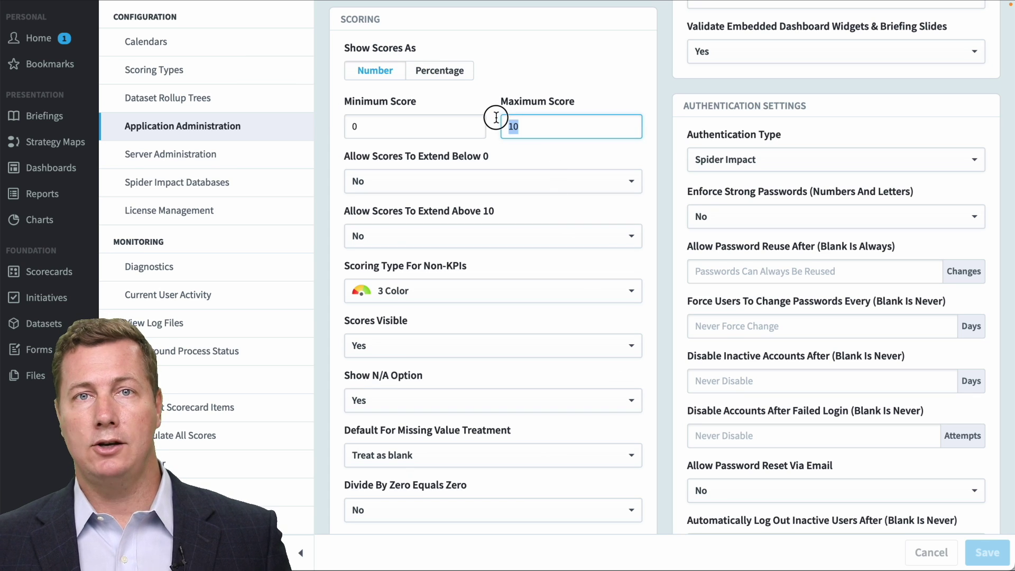
text(5)
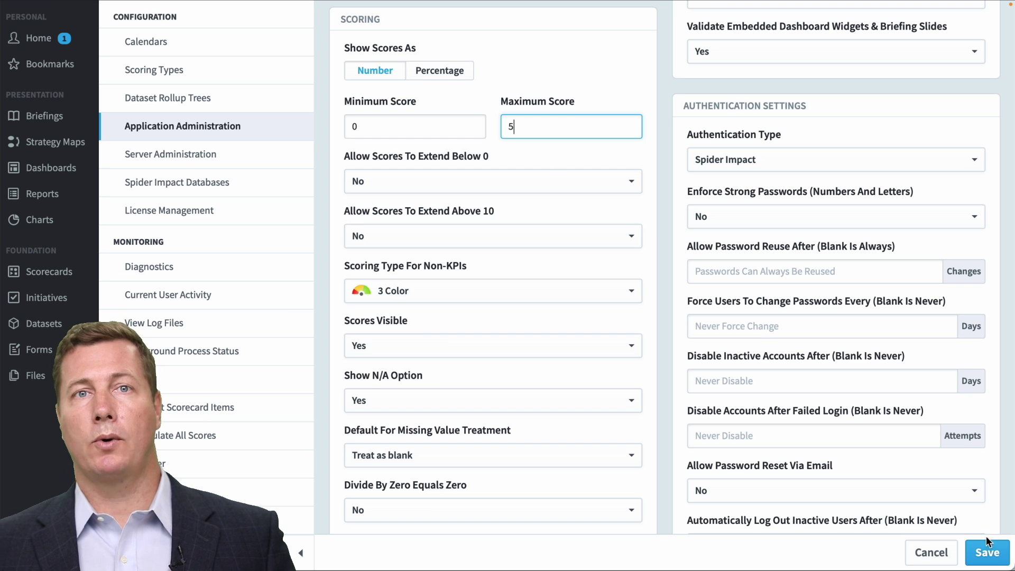
click(986, 549)
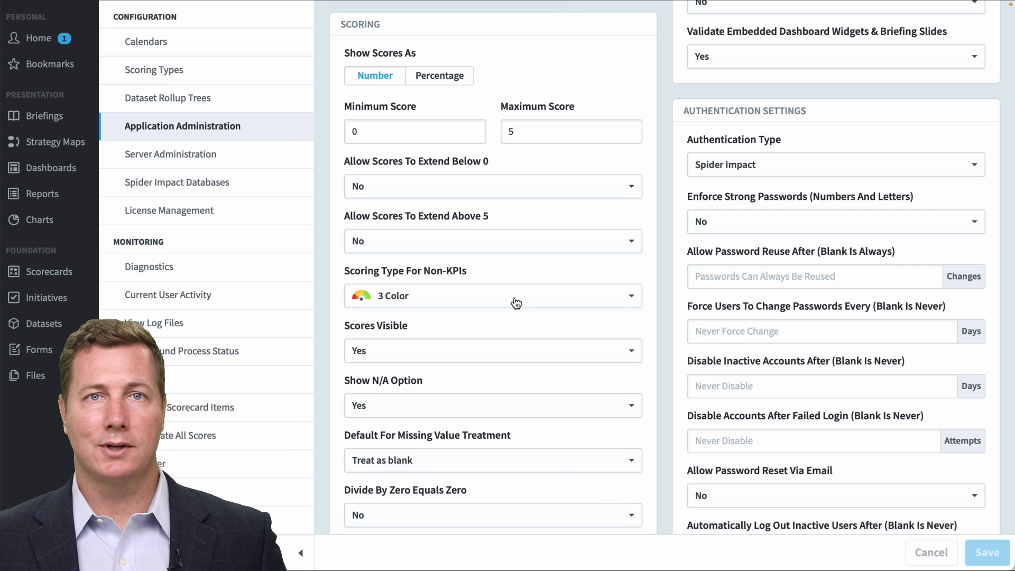
Show scores as percentages allowed to extend below 0% and above 100%.
click(446, 75)
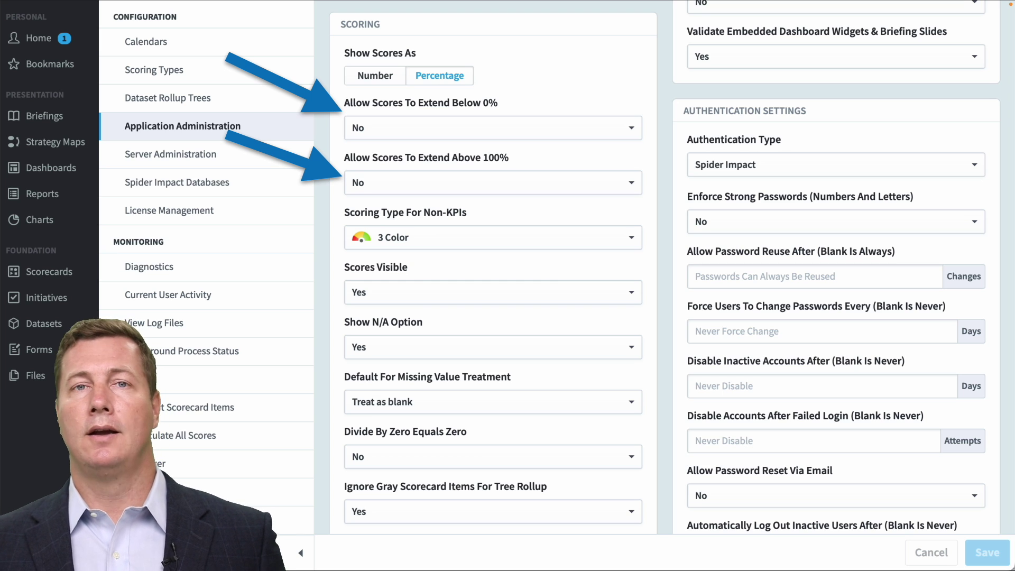
click(562, 134)
click(558, 154)
click(561, 183)
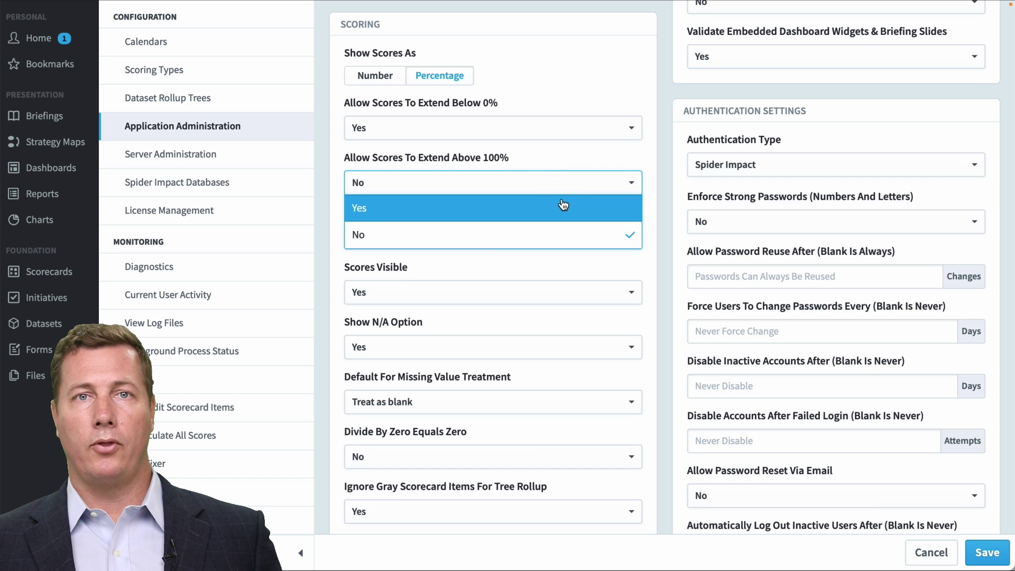
click(564, 207)
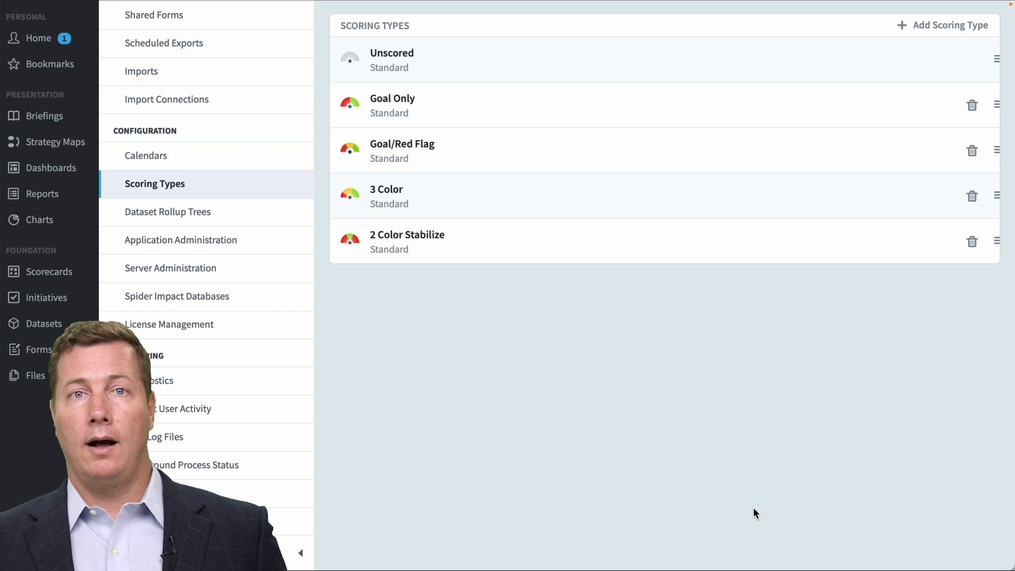
Add the standard 4 Color Blue scoring type.
click(925, 25)
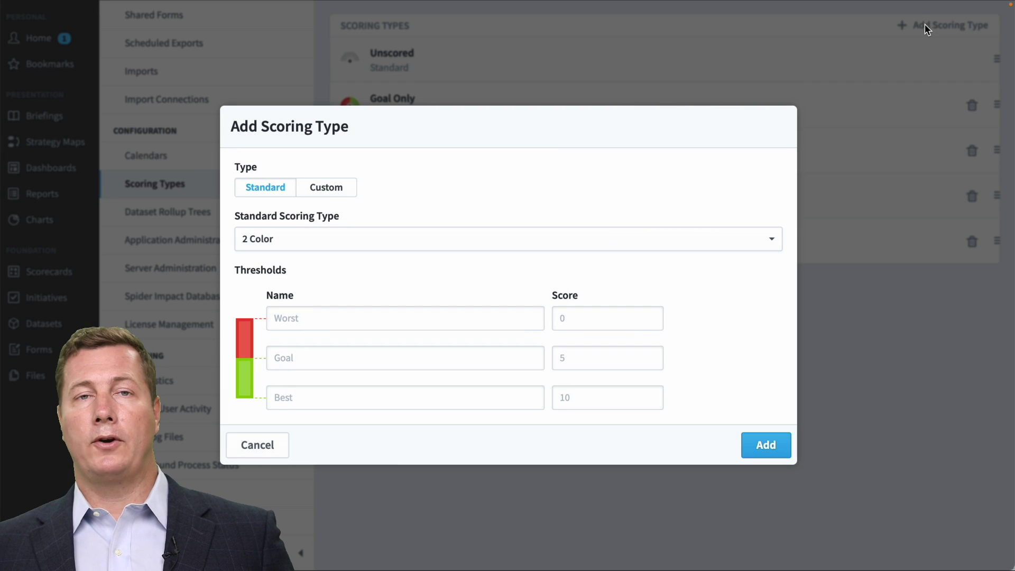
click(691, 238)
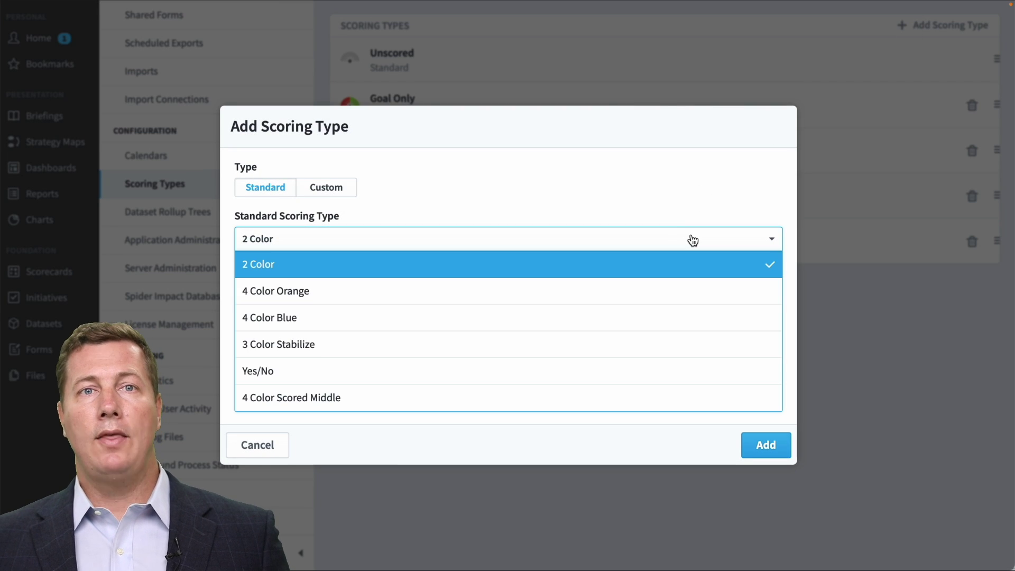
click(674, 288)
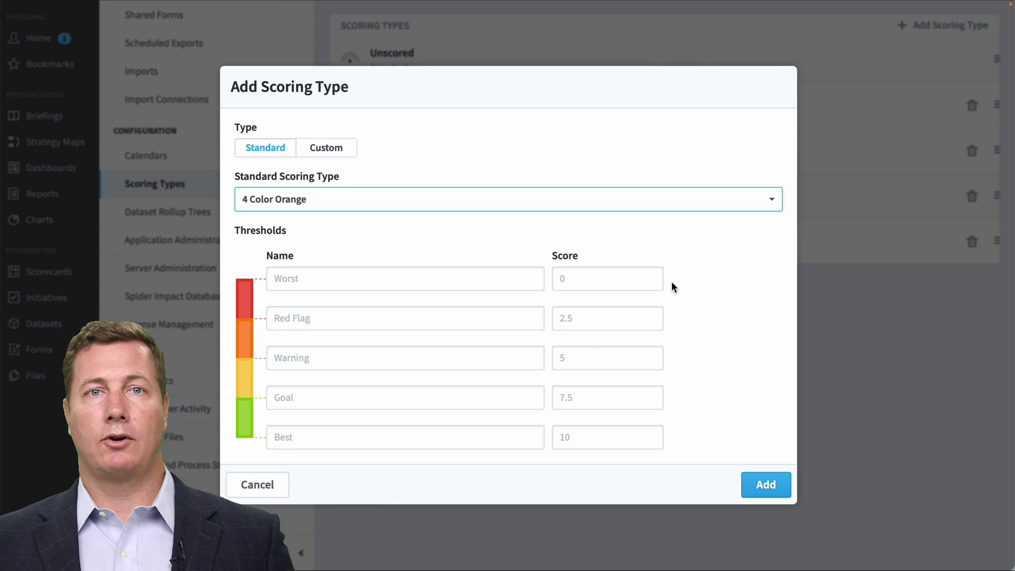
click(719, 200)
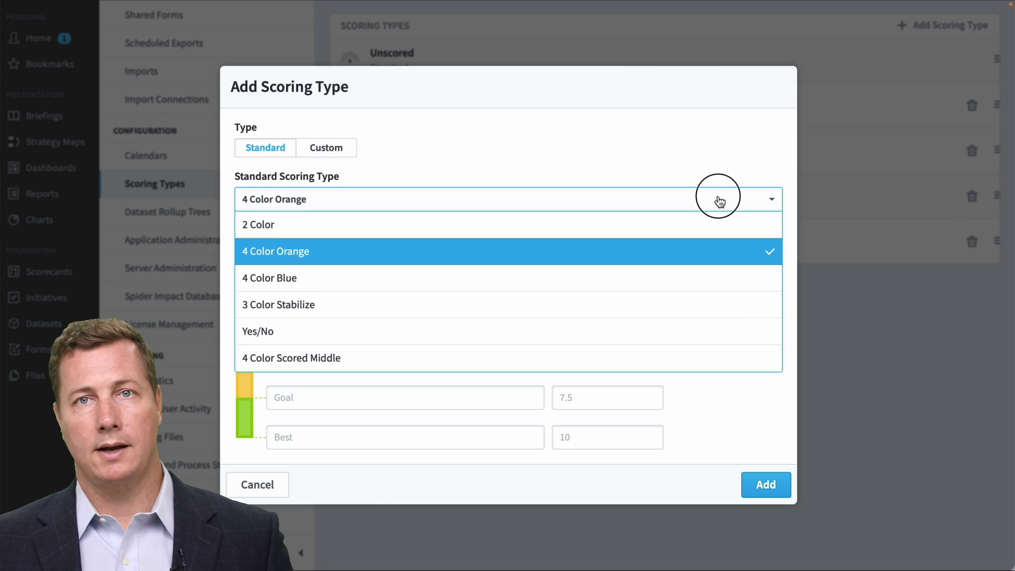
click(703, 276)
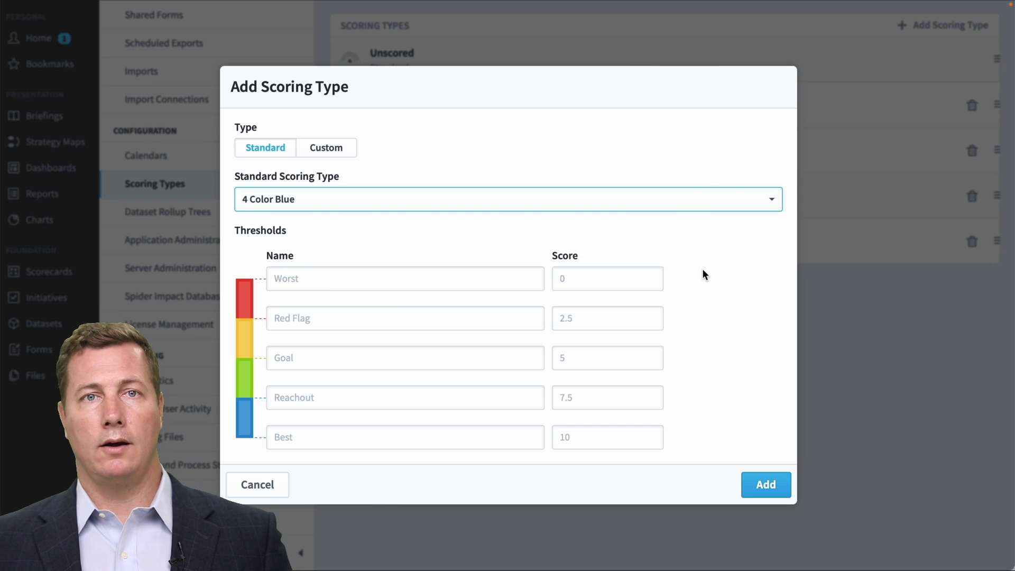
click(767, 485)
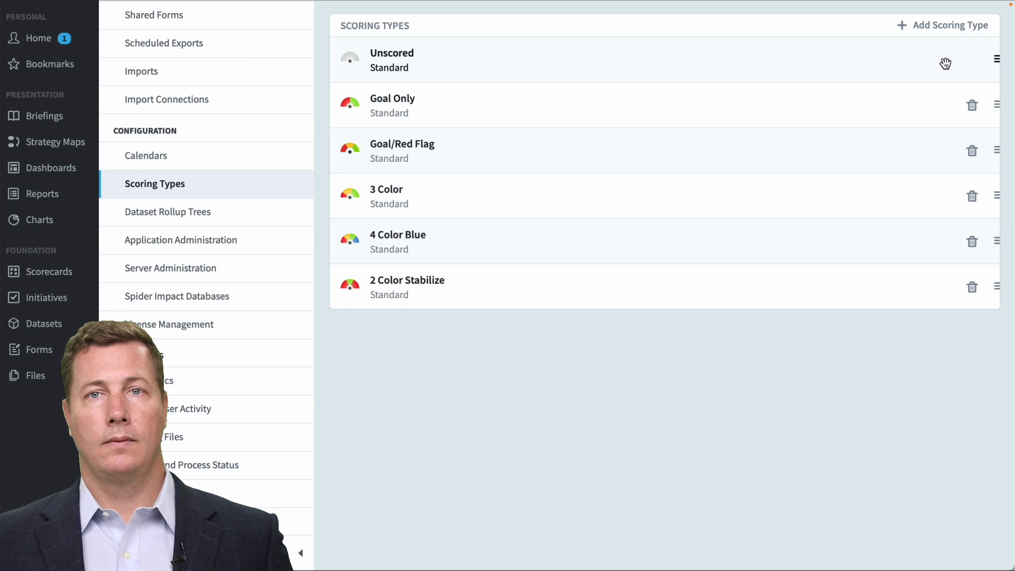
Begin a custom 'Darker Green' scoring type with a fourth, dark-green threshold band.
click(940, 27)
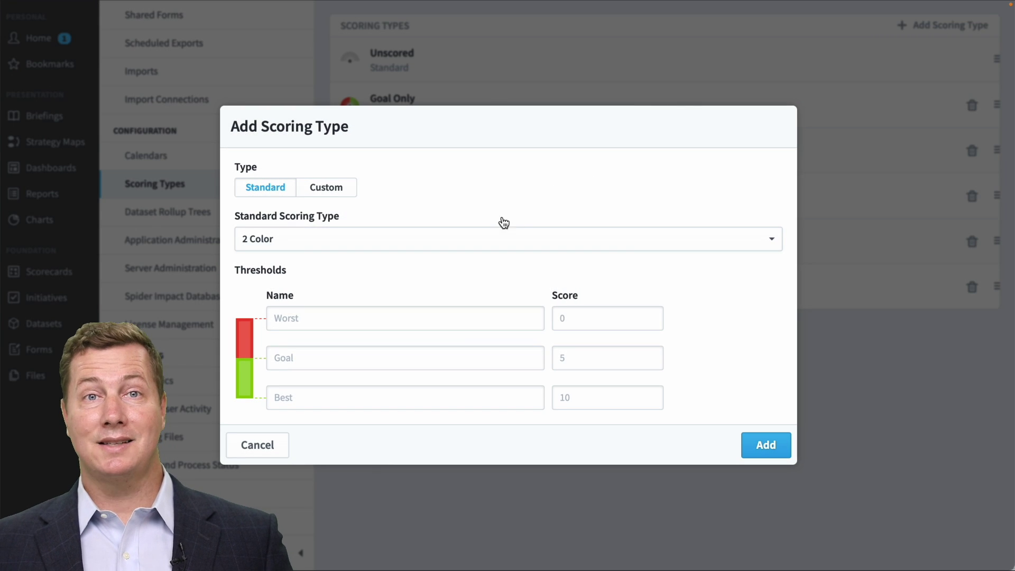
click(353, 192)
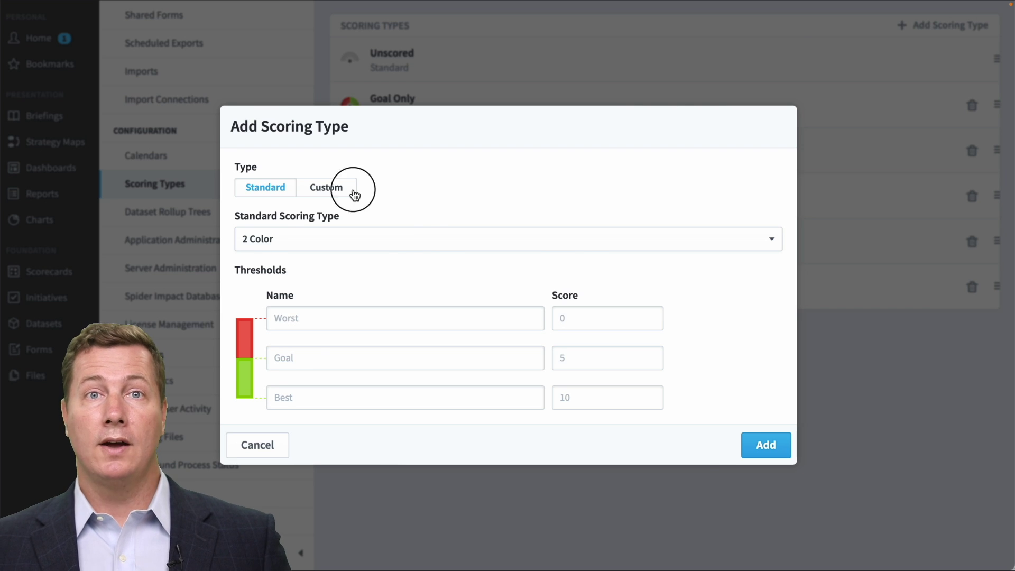
click(351, 147)
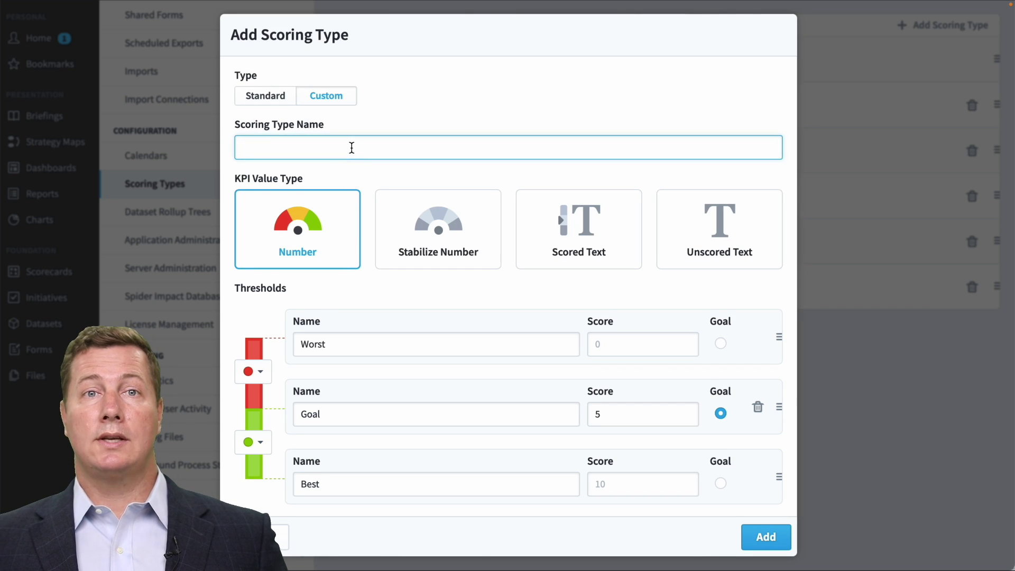
text(Darker Green)
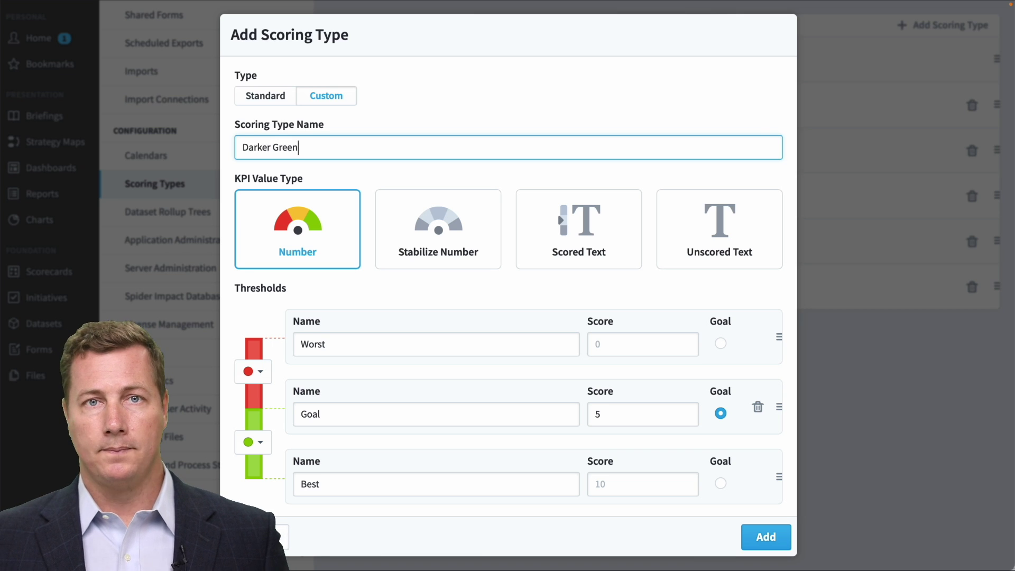
scroll(457, 245, down, 2)
click(360, 493)
scroll(415, 463, down, 3)
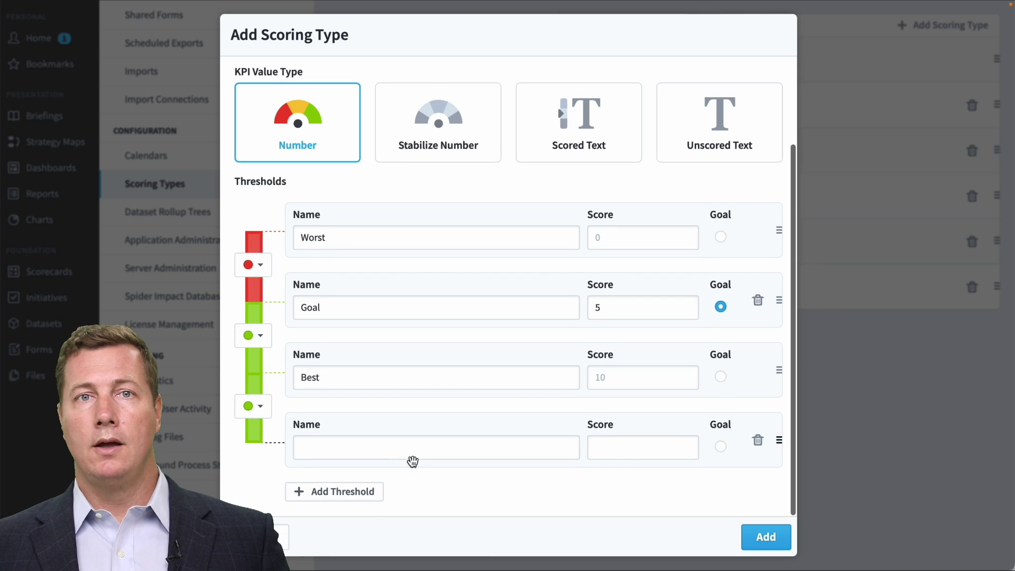
click(263, 405)
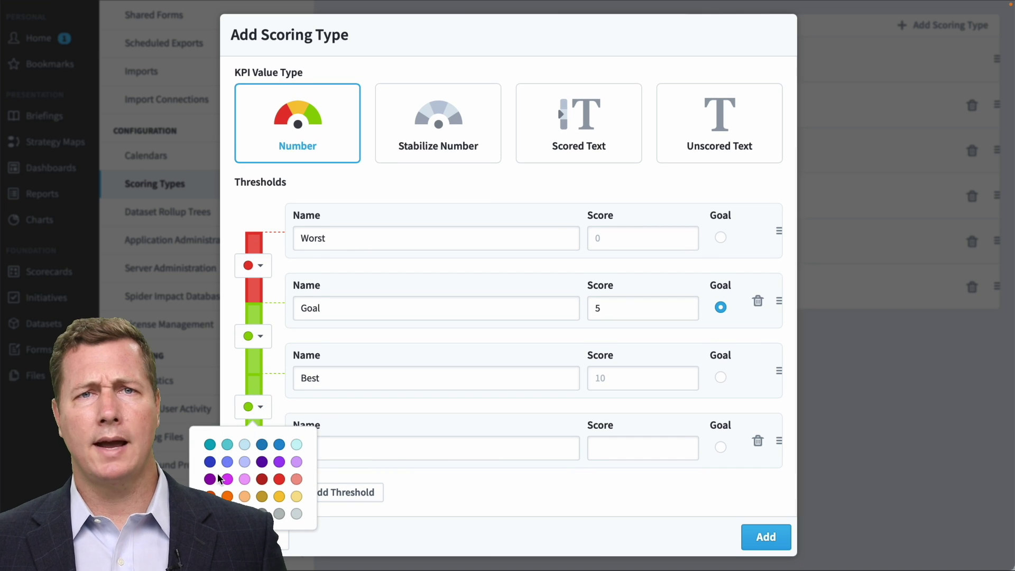
click(210, 513)
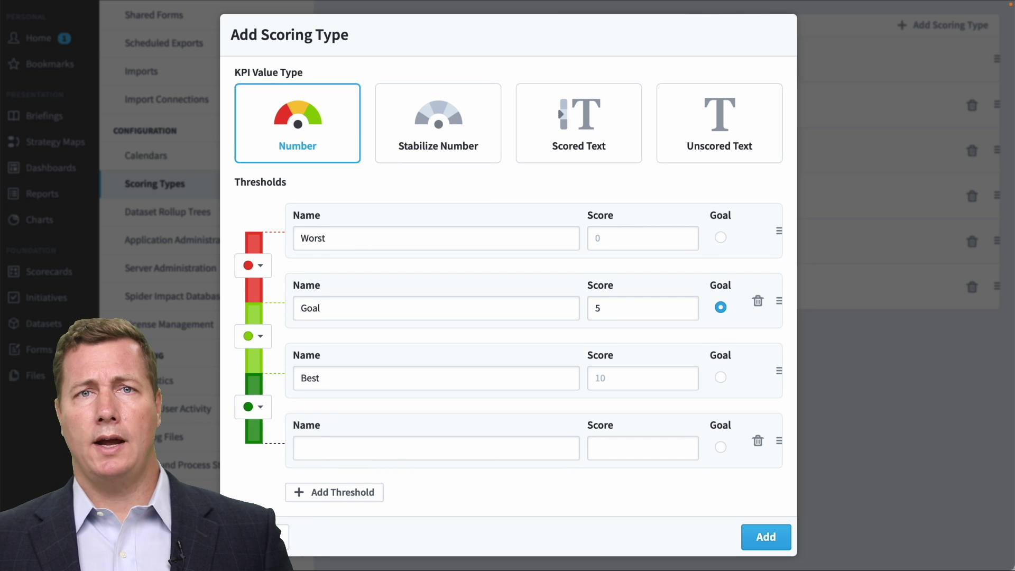
Name the new threshold Exceeds at 9, set Goal to 7, and add the scoring type.
drag(762, 366, 757, 430)
click(458, 381)
text(E)
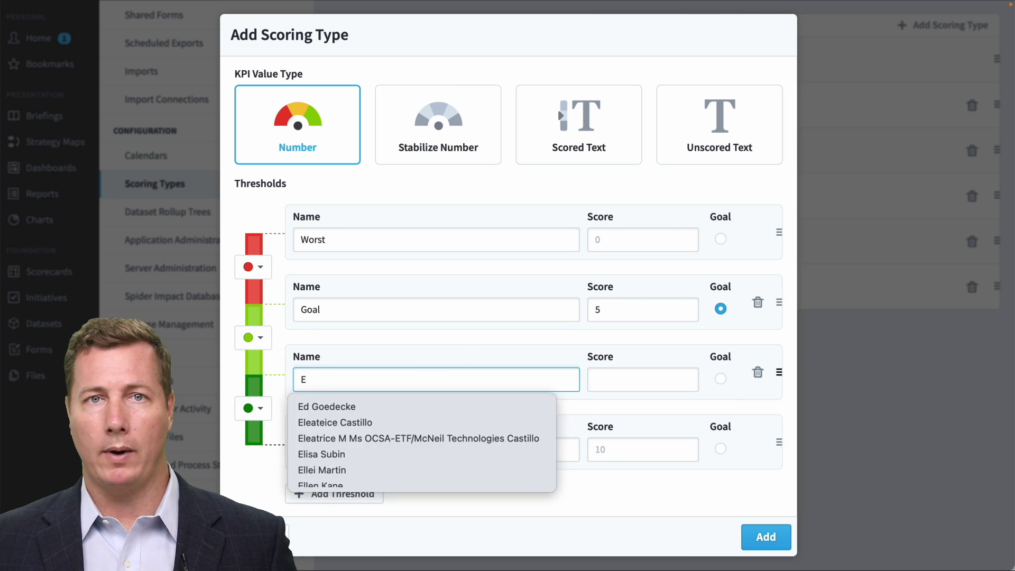
text(xceeds)
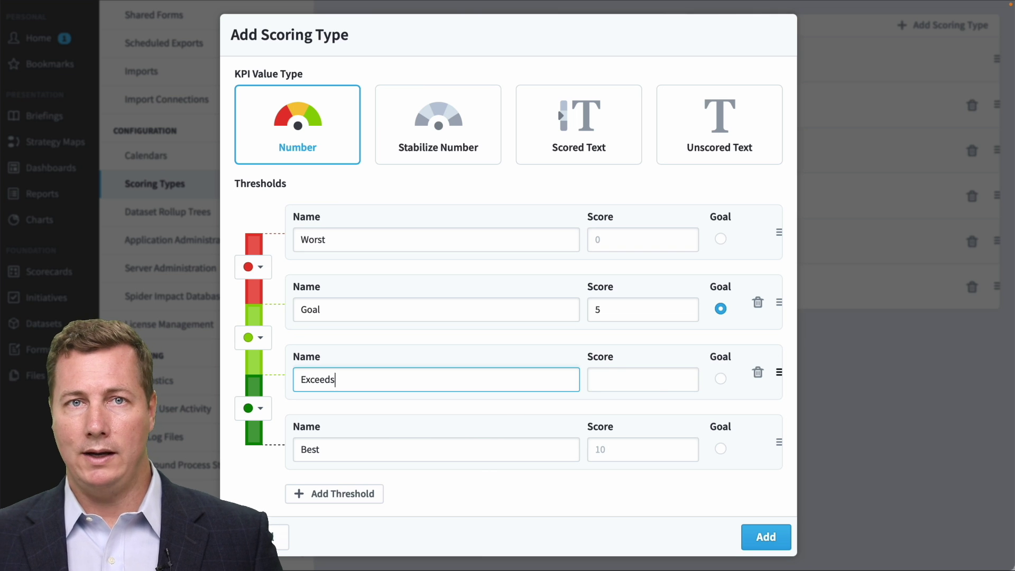
click(648, 384)
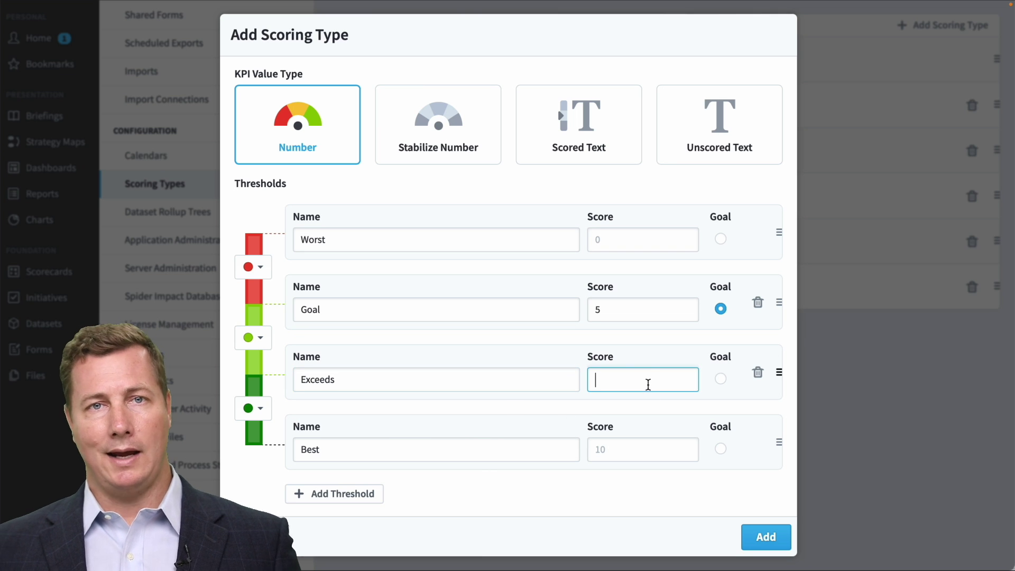
text(9)
drag(624, 309, 569, 308)
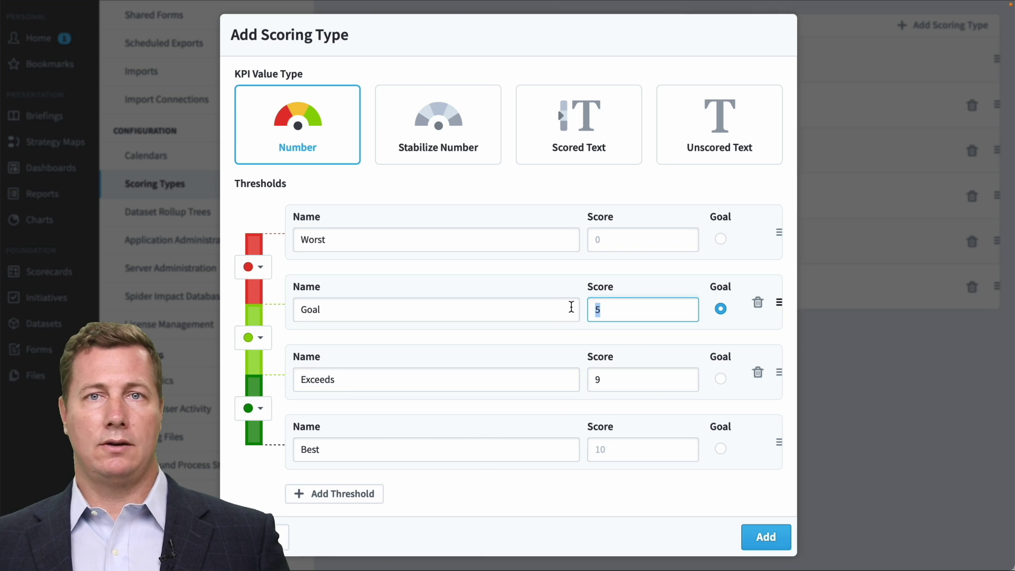
text(7)
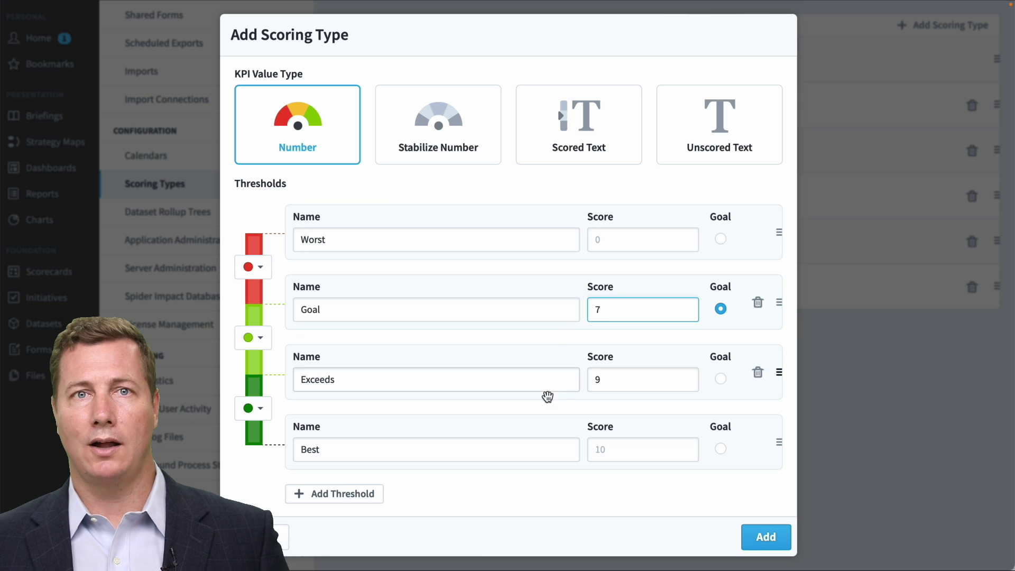
click(756, 538)
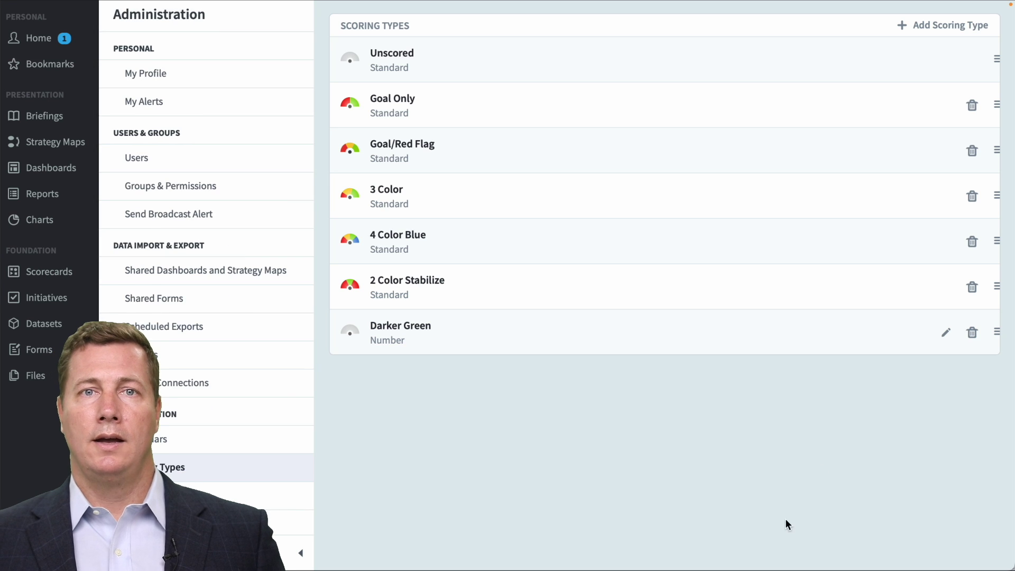
Begin a custom Stabilize Number scoring type named 'High Purple Stabilize'.
click(926, 25)
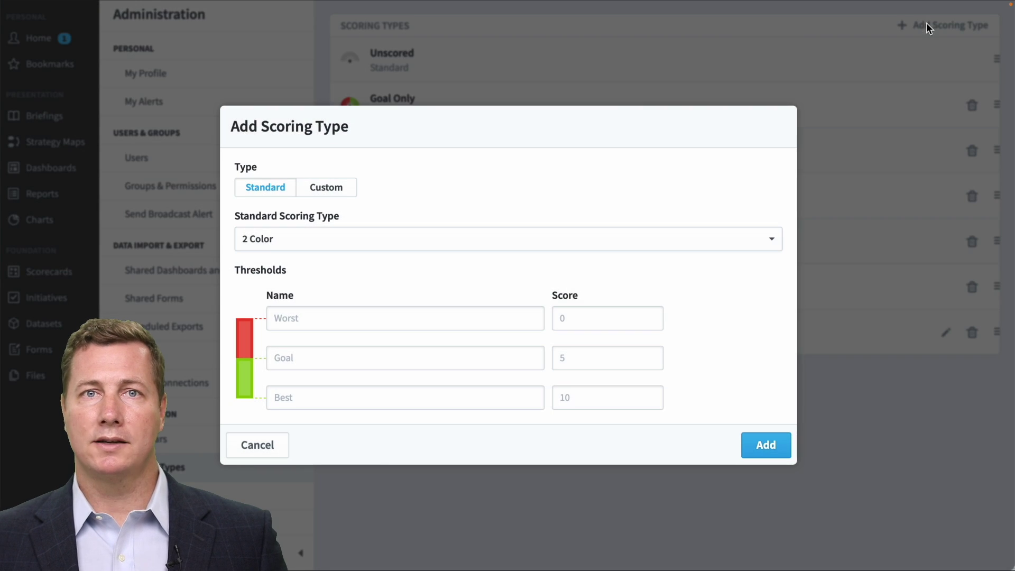
click(319, 189)
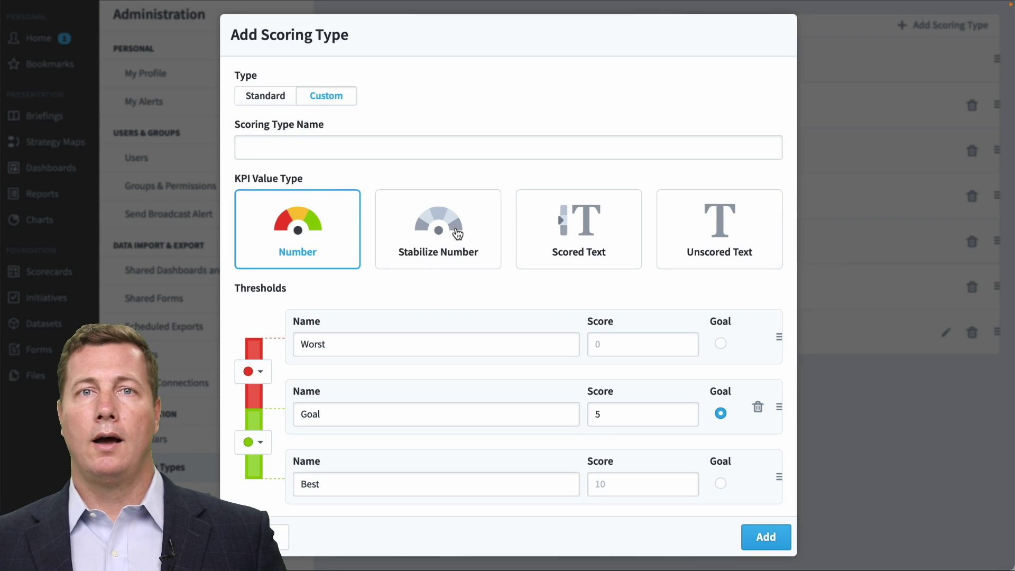
click(448, 228)
click(412, 145)
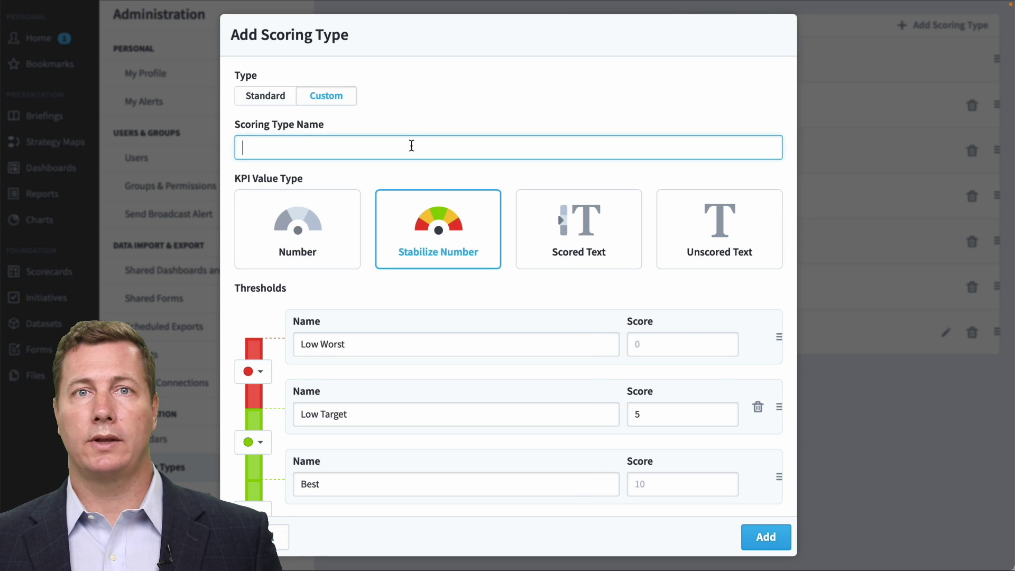
text(High Purple Stabilize)
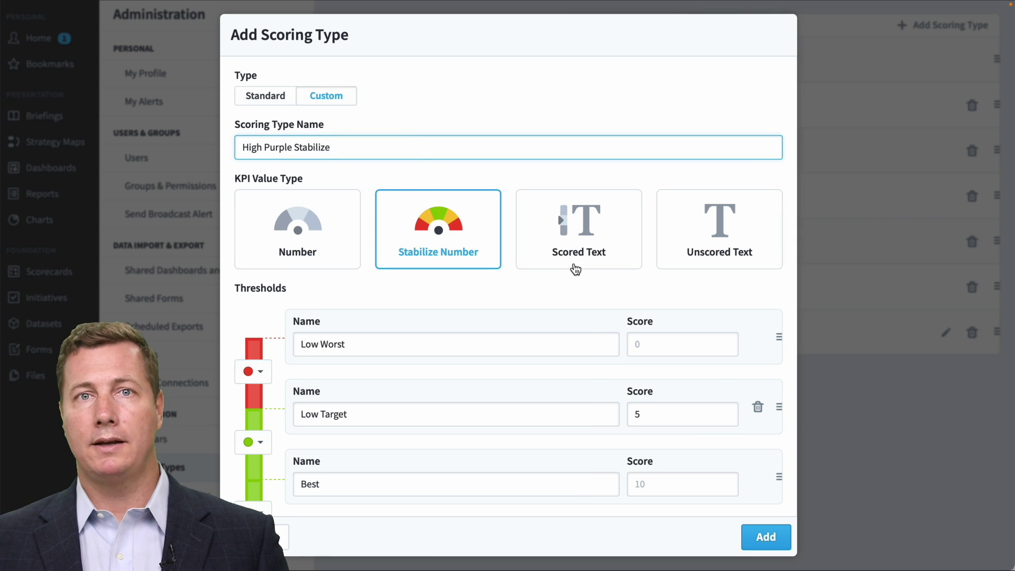
scroll(606, 279, down, 3)
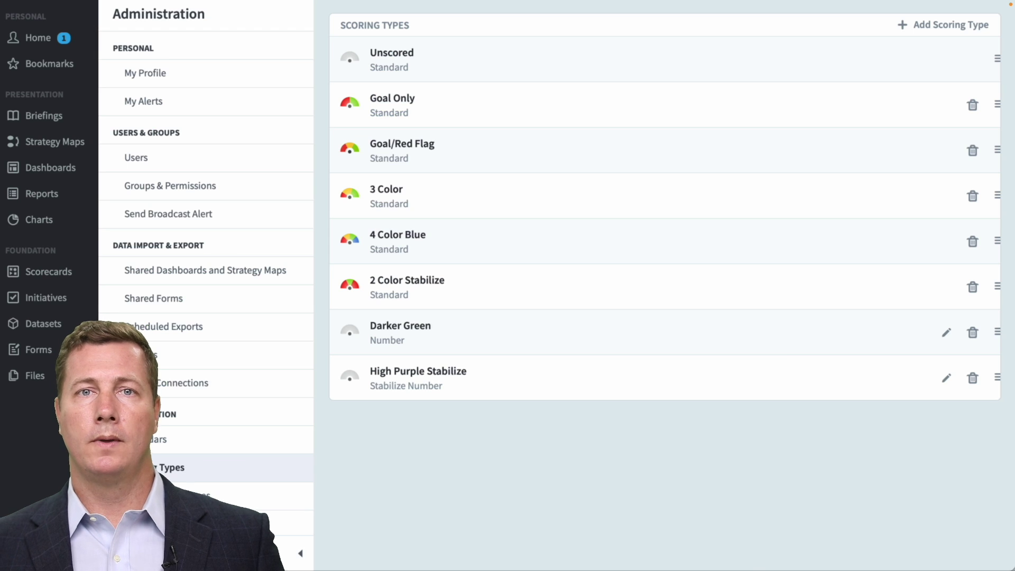
Begin a custom Scored Text scoring type named 'Satisfaction Level'.
click(950, 26)
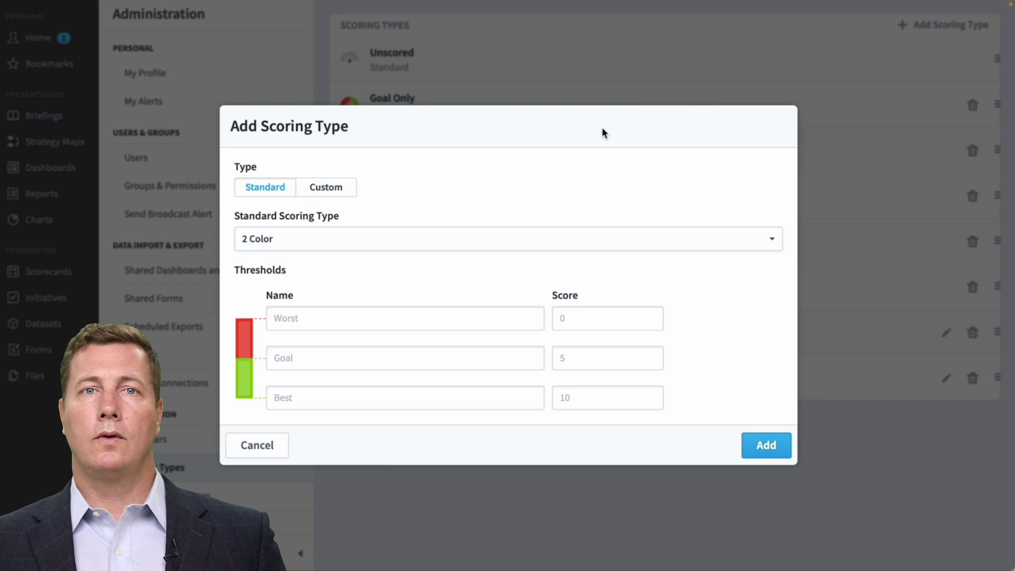
click(326, 189)
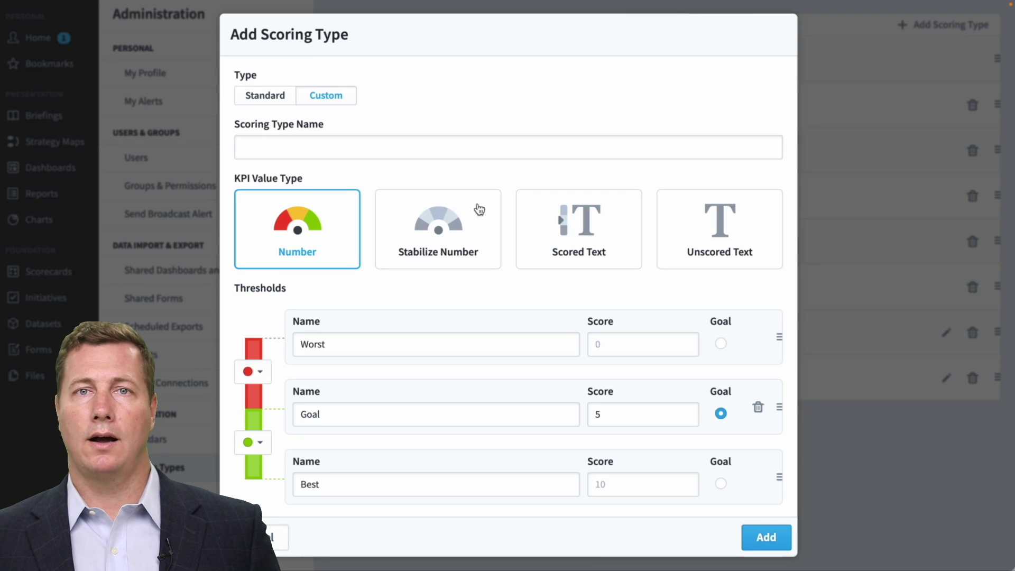
click(590, 220)
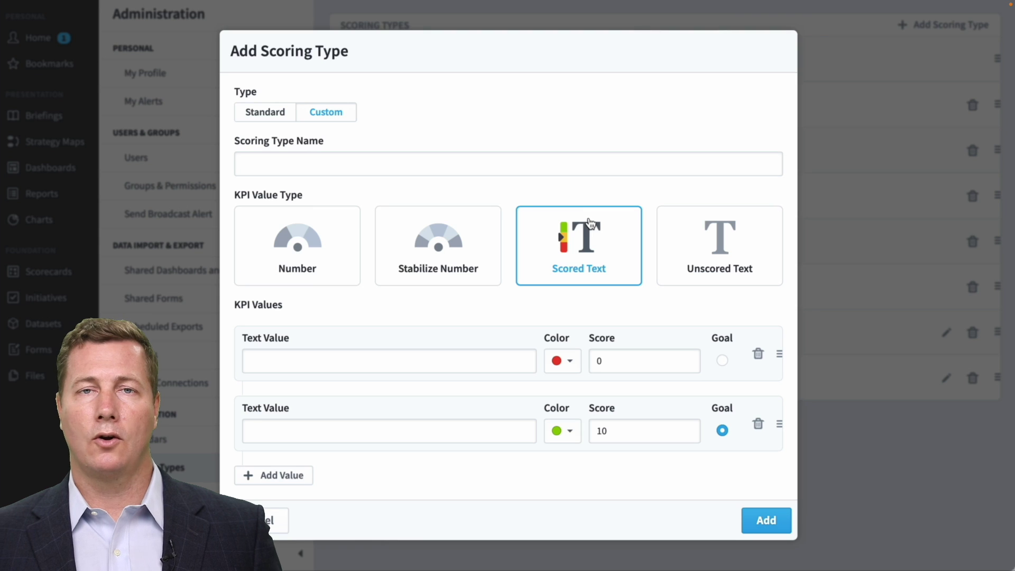
click(612, 166)
text(Satisfaction Level)
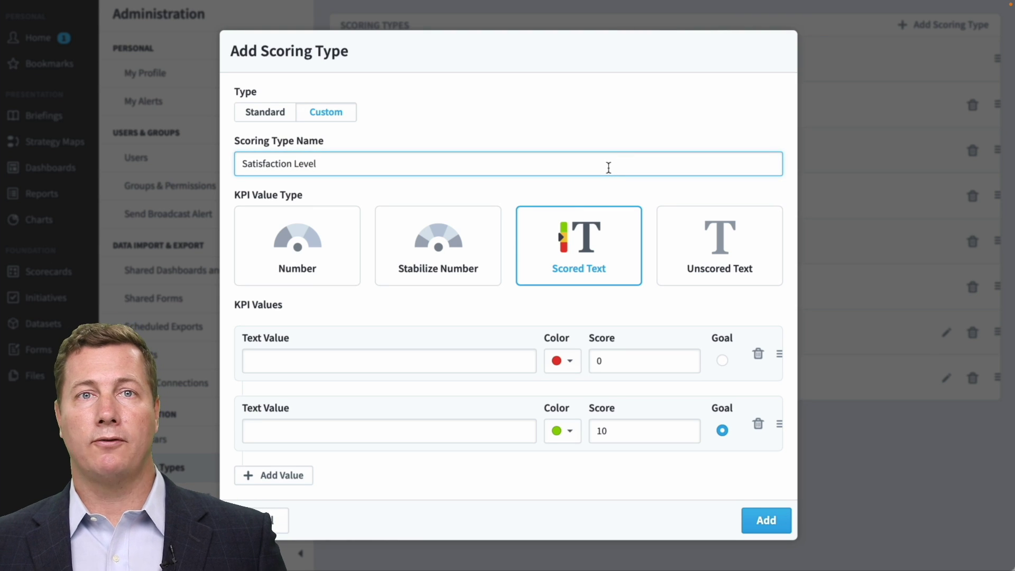
Enter levels Not at all Satisfied, Partly Satisfied (2.5) and Satisfied (5).
click(481, 362)
text(Not at all Satisfied)
click(475, 438)
text(Partly Satisfied)
double_click(645, 431)
text(2.5)
click(290, 476)
text(Satisfied)
key(Tab)
text(5)
click(563, 484)
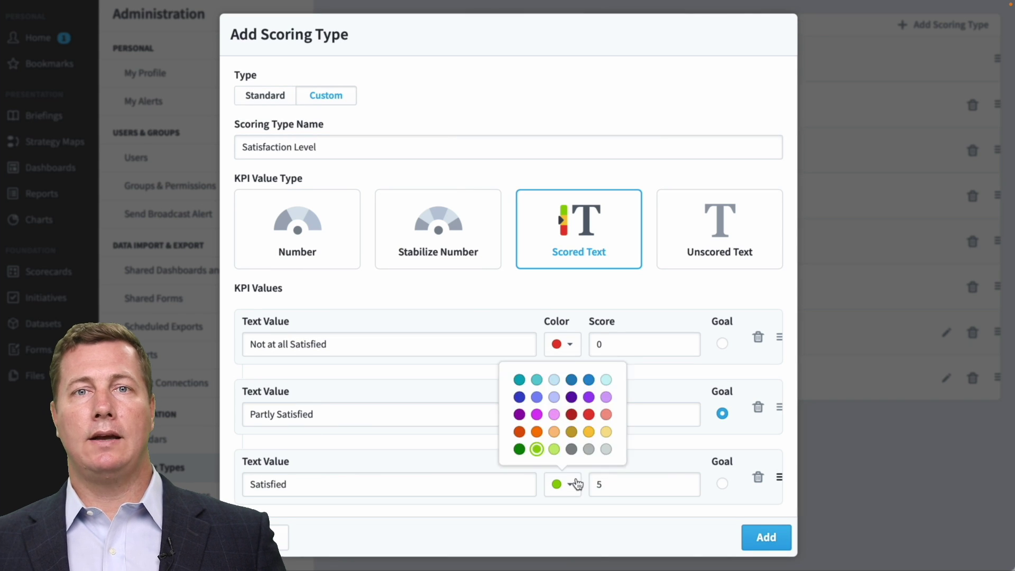
click(534, 444)
Add levels More than Satisfied (green, 7.5) and Very Satisfied (dark green, 10).
click(280, 492)
text(More than Satisfied)
click(563, 449)
click(534, 415)
click(621, 448)
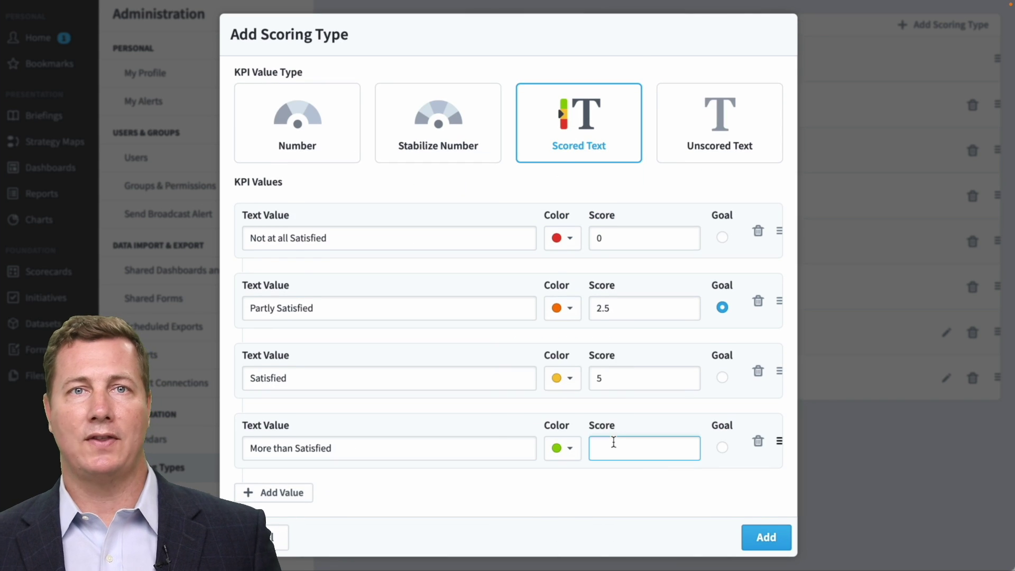
text(7.5)
click(312, 495)
text(Very Satisfied)
click(563, 447)
click(550, 412)
click(626, 449)
text(10)
Compare unscored and scored text, keep scored text, and open Refund Process Satisfaction's value editor.
scroll(678, 507, up, 2)
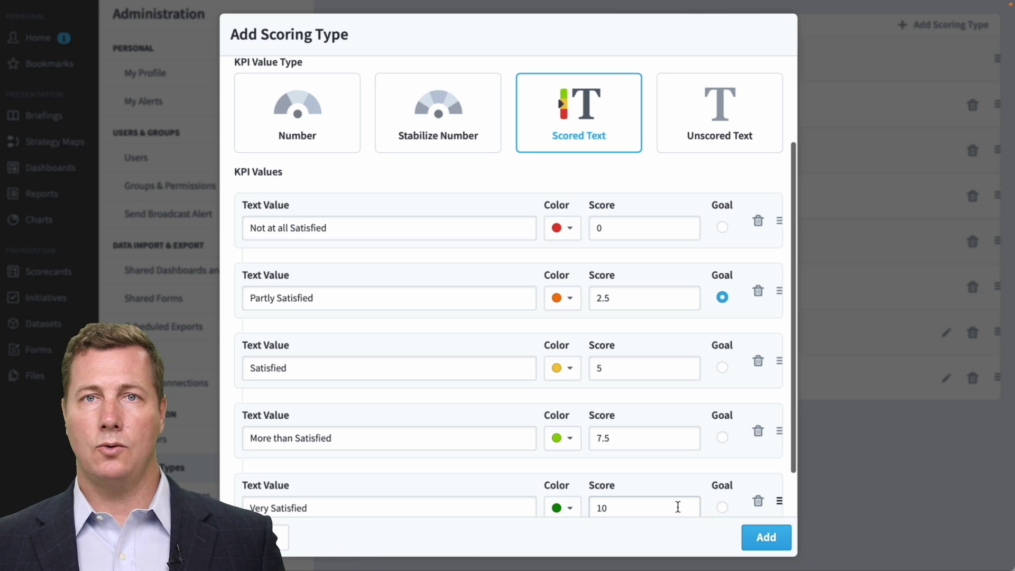
click(761, 124)
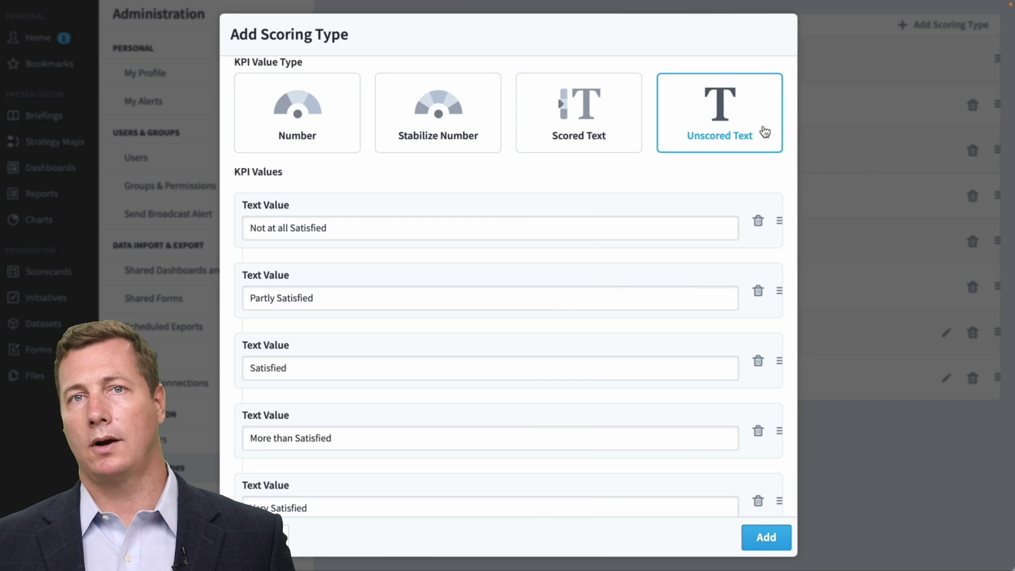
click(577, 116)
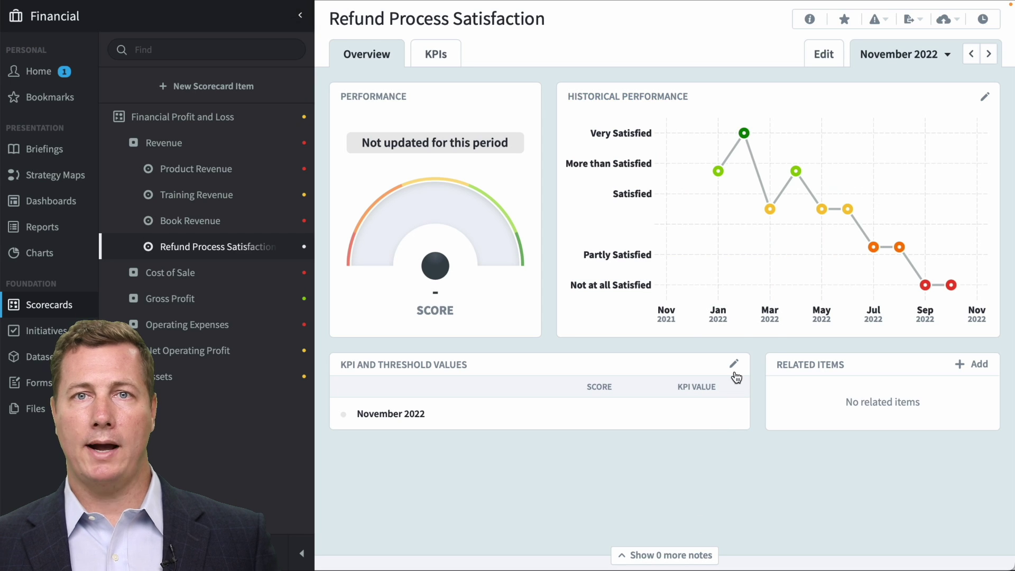
click(733, 365)
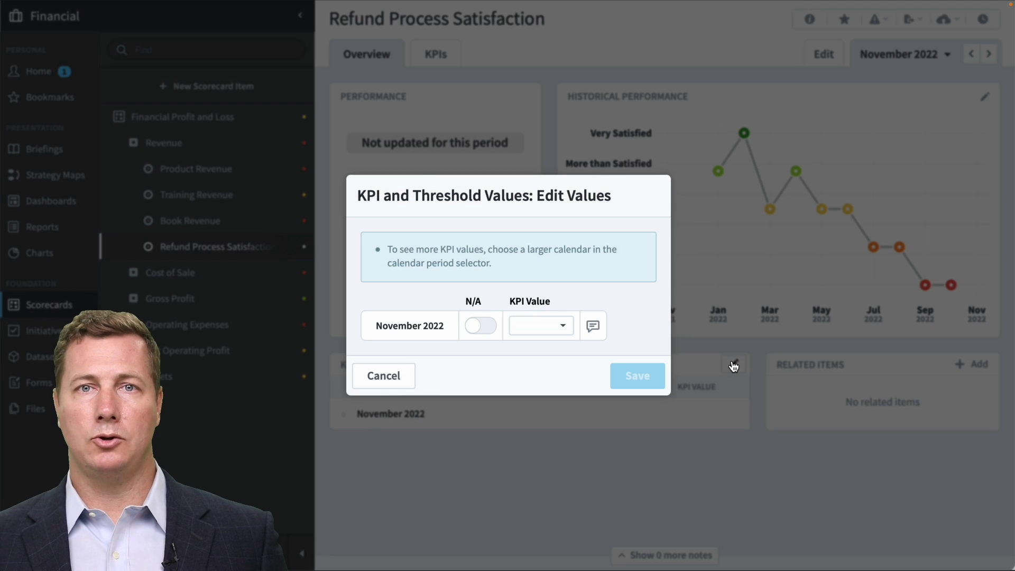
Record Satisfied as Refund Process Satisfaction's November 2022 value and save it.
click(549, 326)
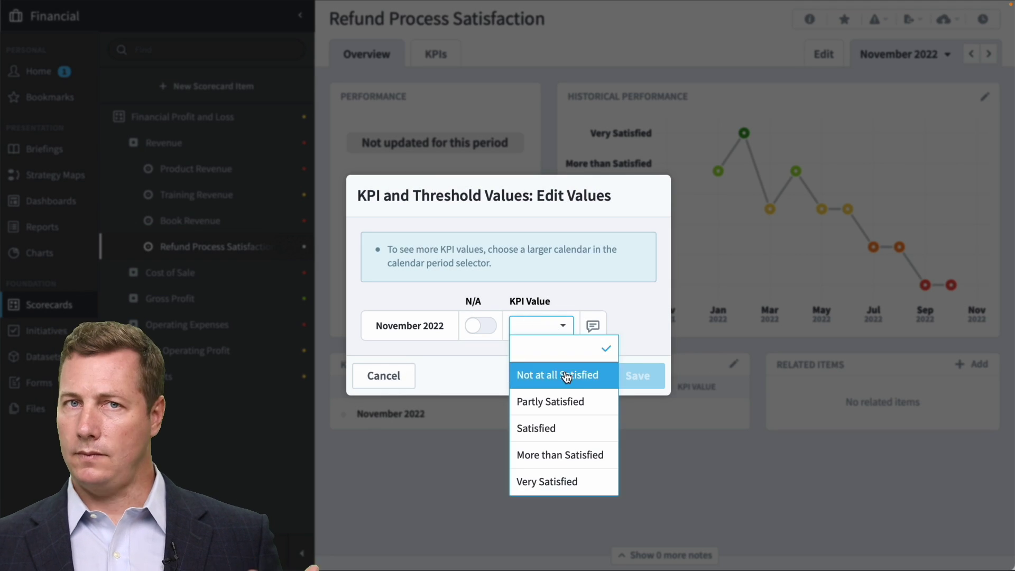
click(573, 426)
click(638, 375)
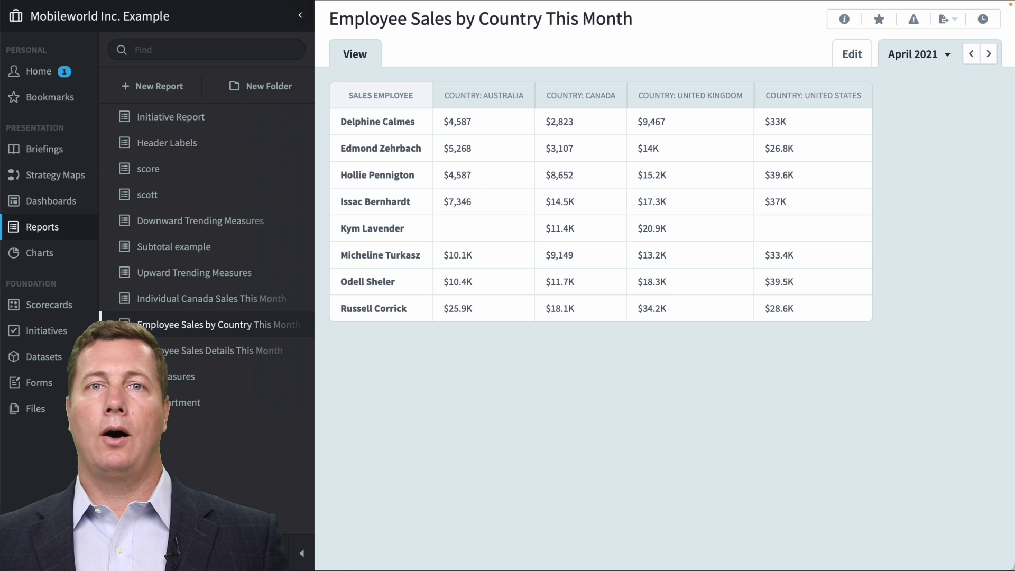
Give the Sale Value column Conditional Color formatting, preview the report, then return to editing.
click(851, 54)
click(774, 247)
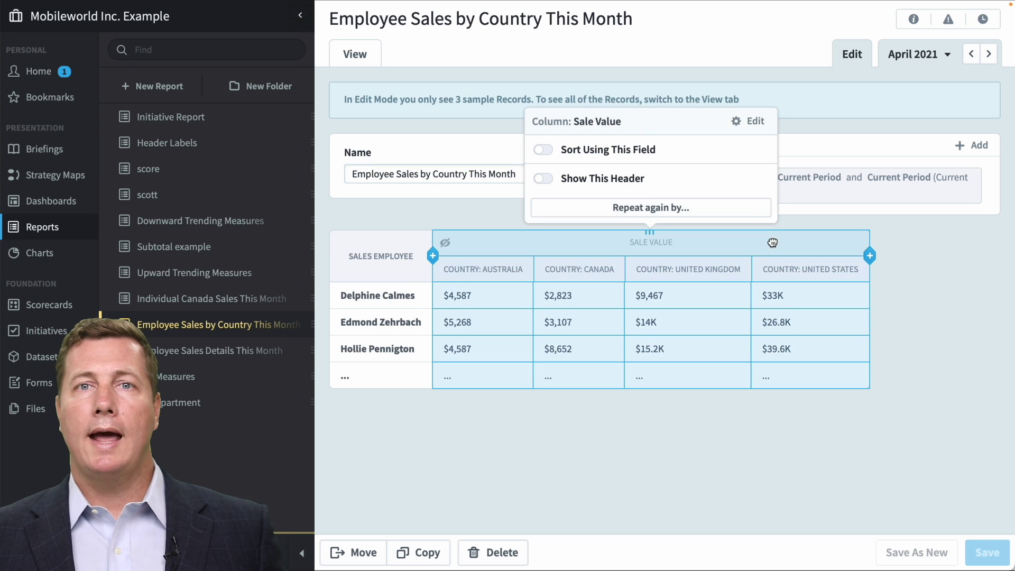
click(761, 128)
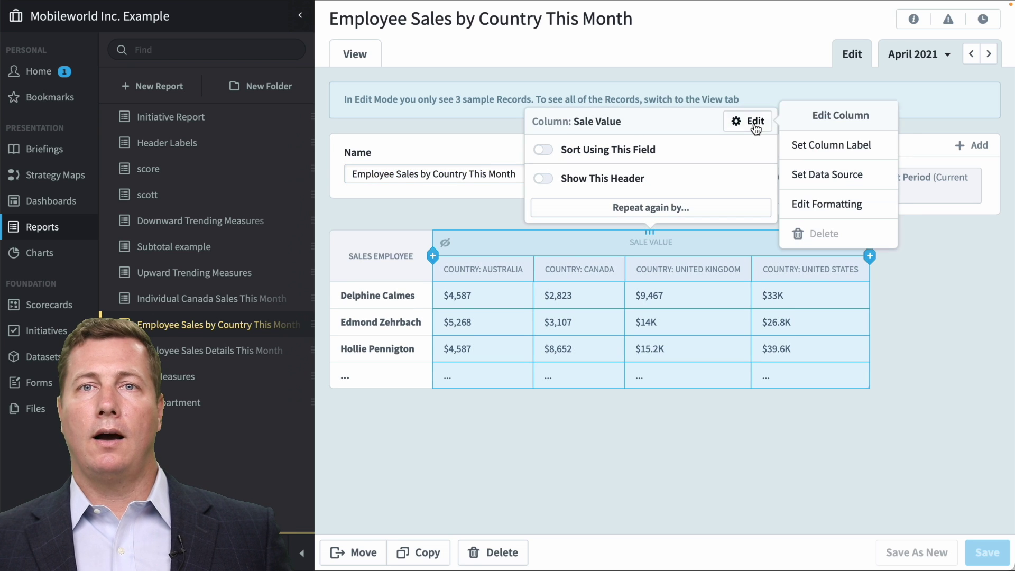
click(825, 206)
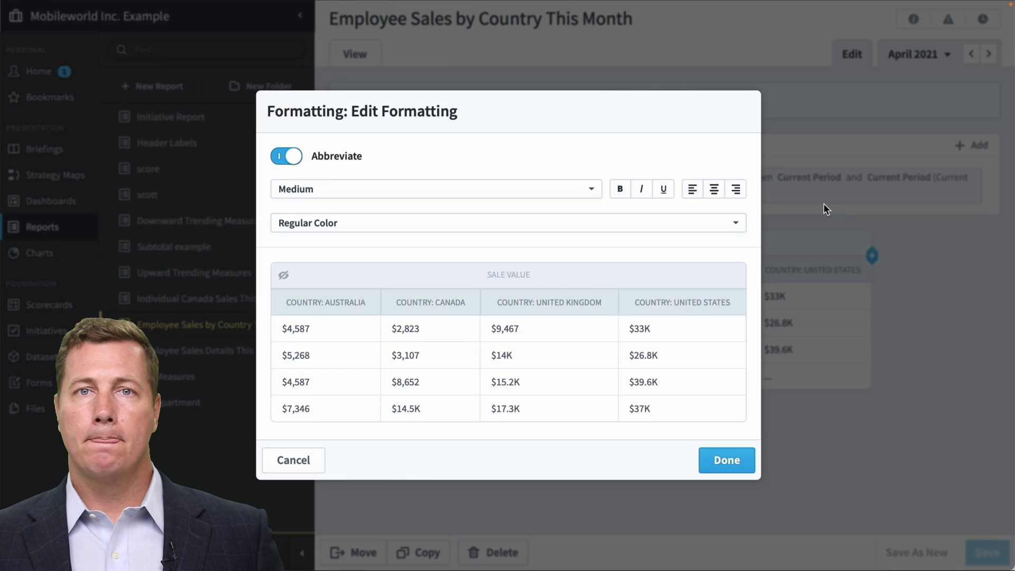
click(688, 224)
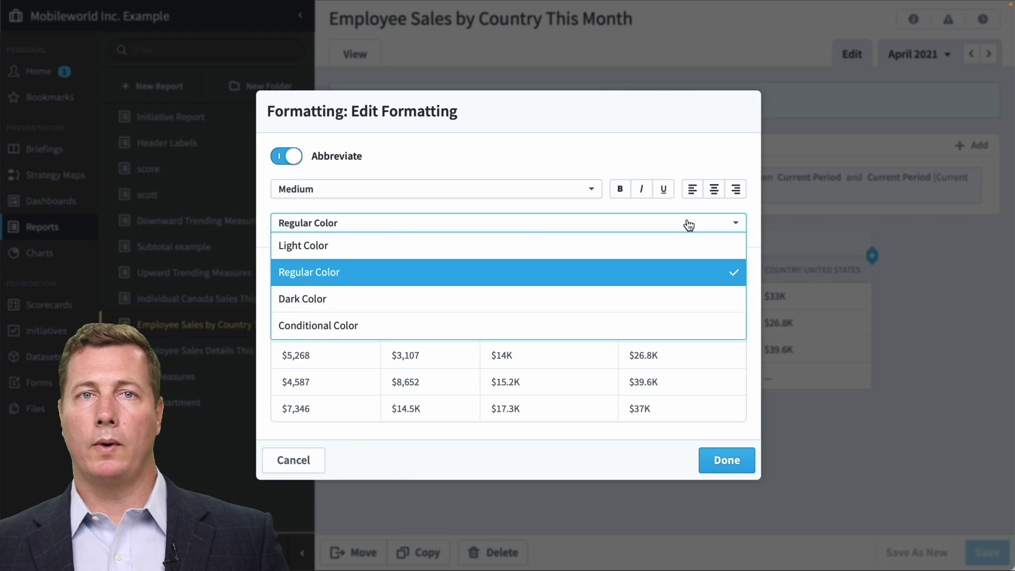
click(608, 326)
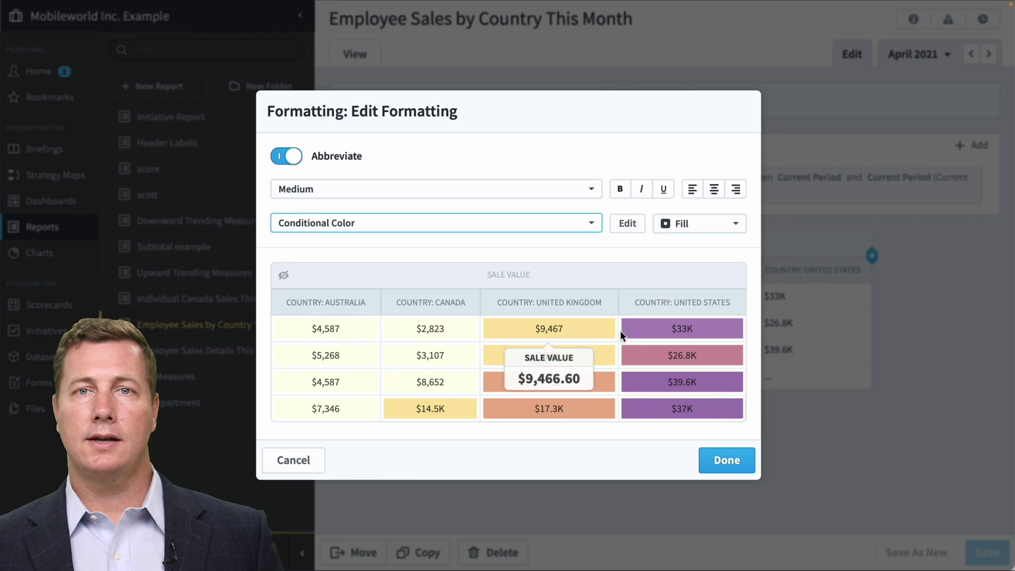
click(712, 463)
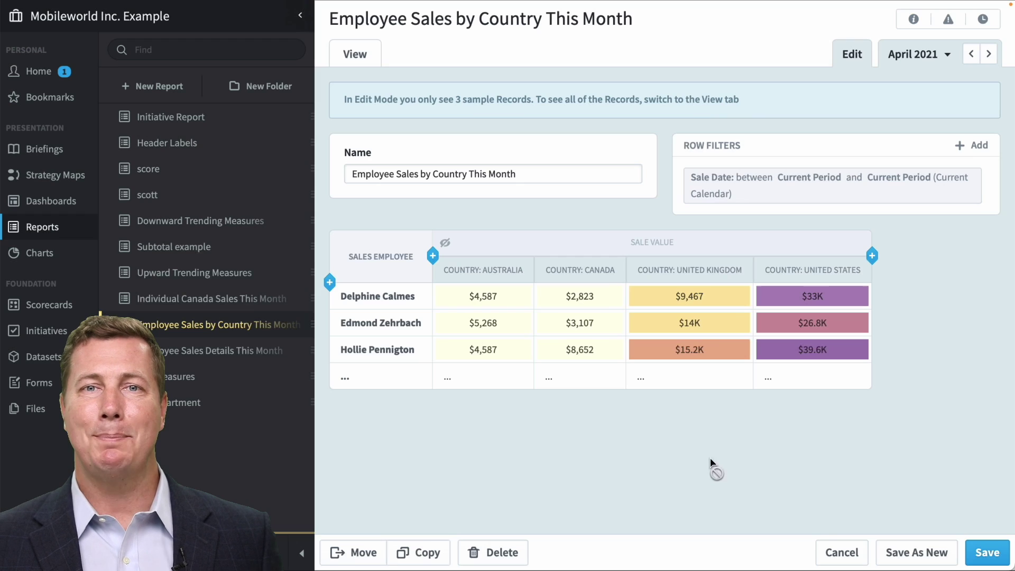
click(349, 50)
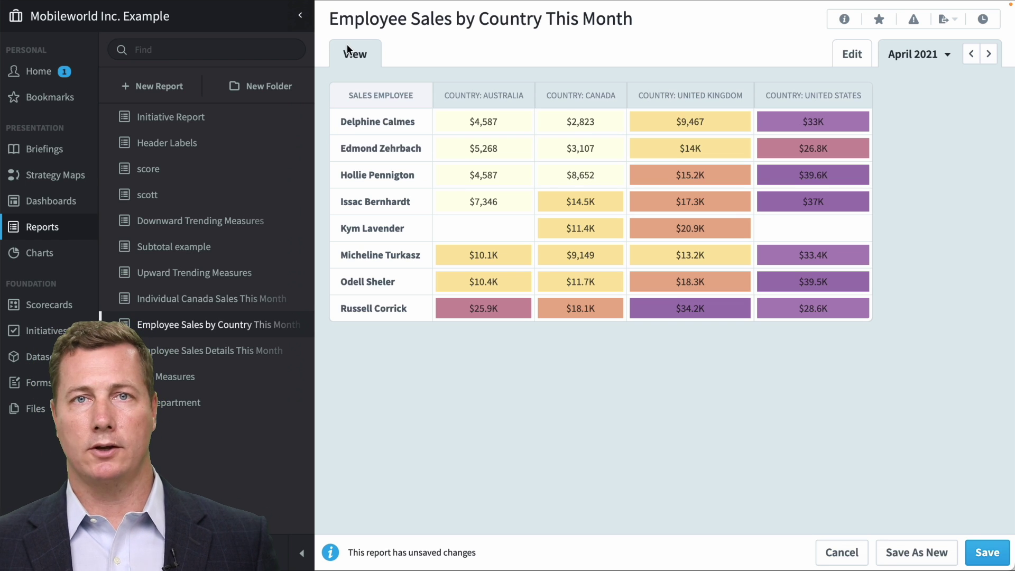
click(852, 54)
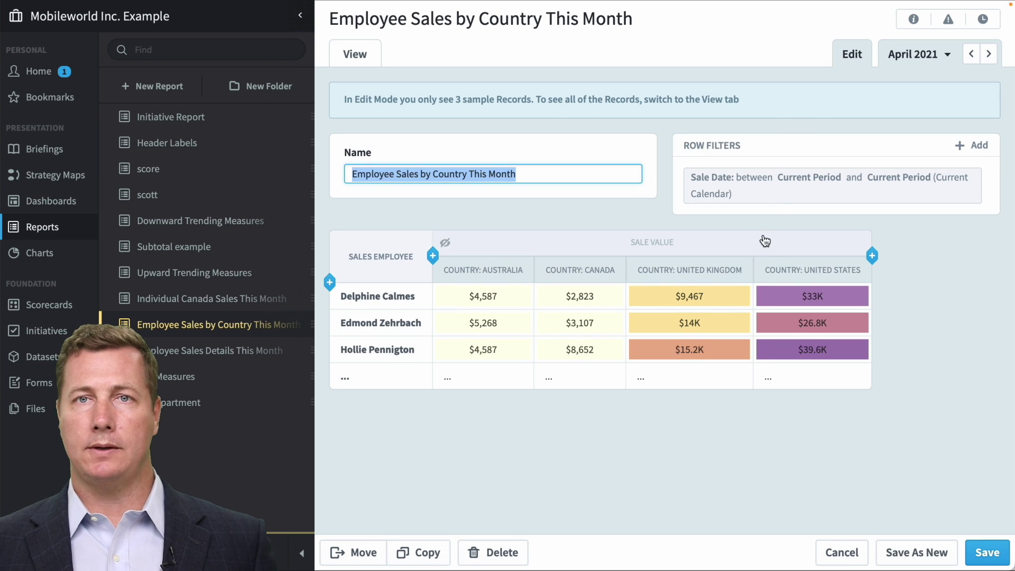
Switch Sale Value's conditional colours to the red-white-blue scheme with 11 segments.
click(761, 242)
click(753, 129)
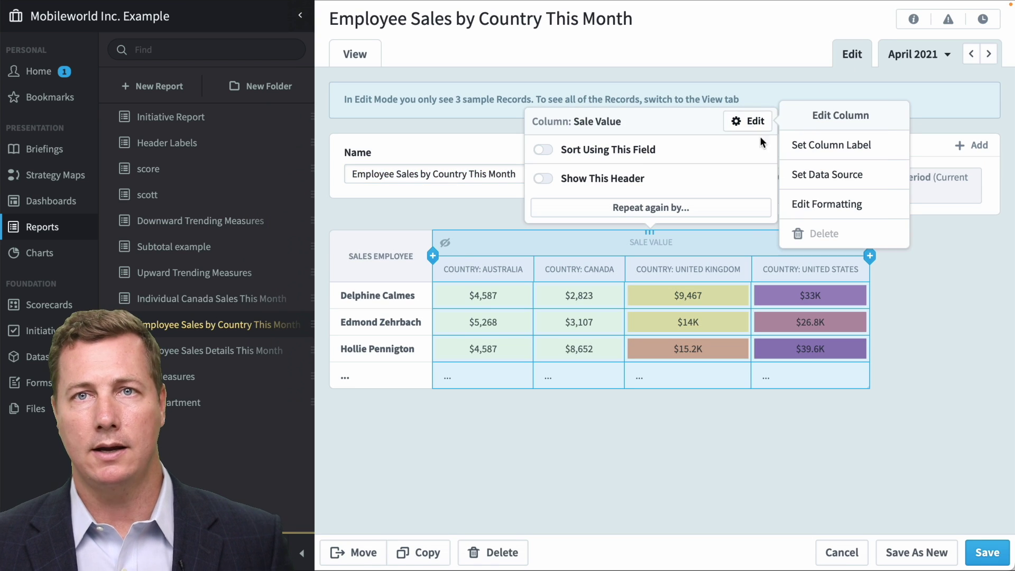
click(809, 205)
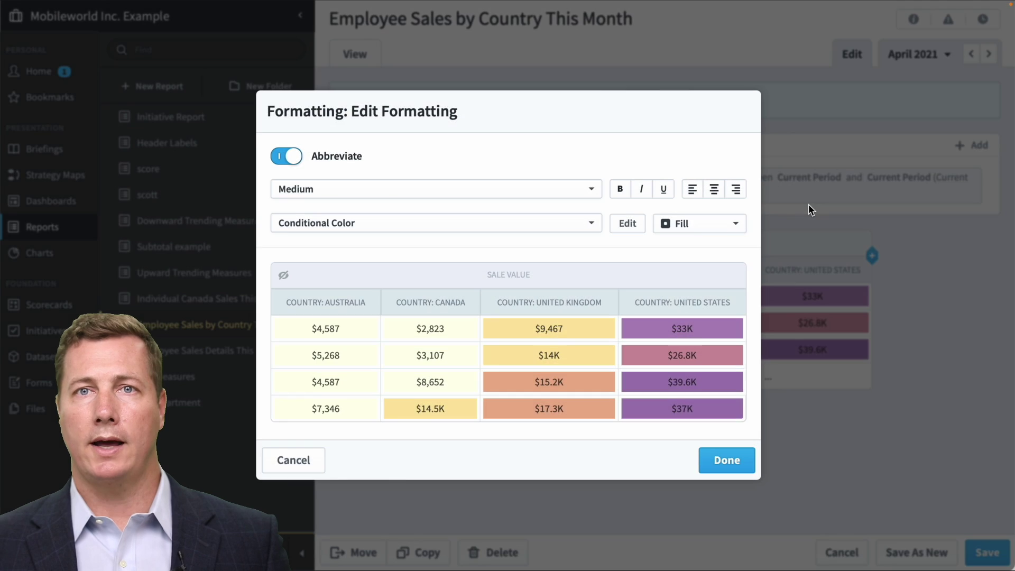
click(626, 231)
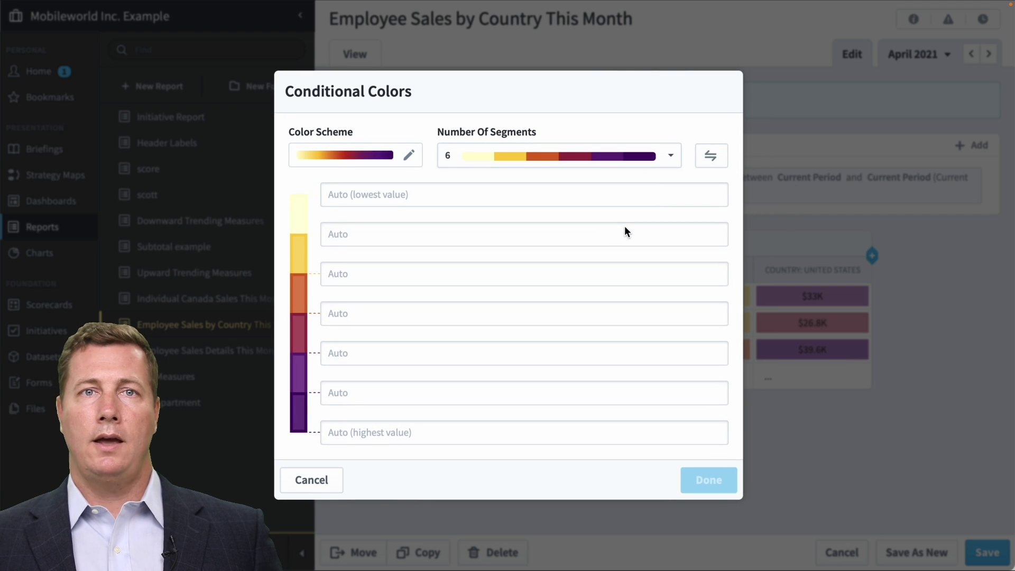
click(409, 156)
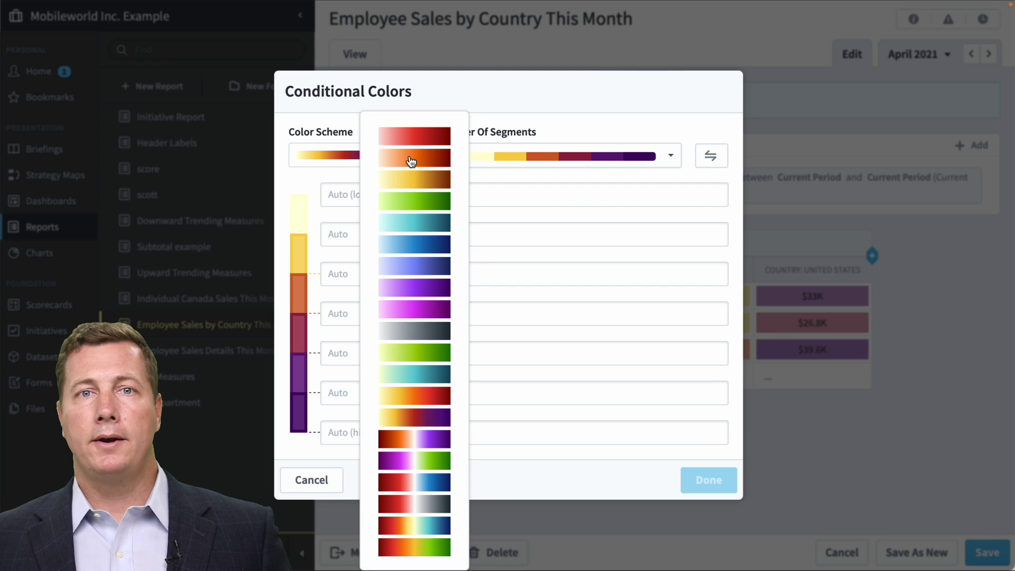
click(429, 484)
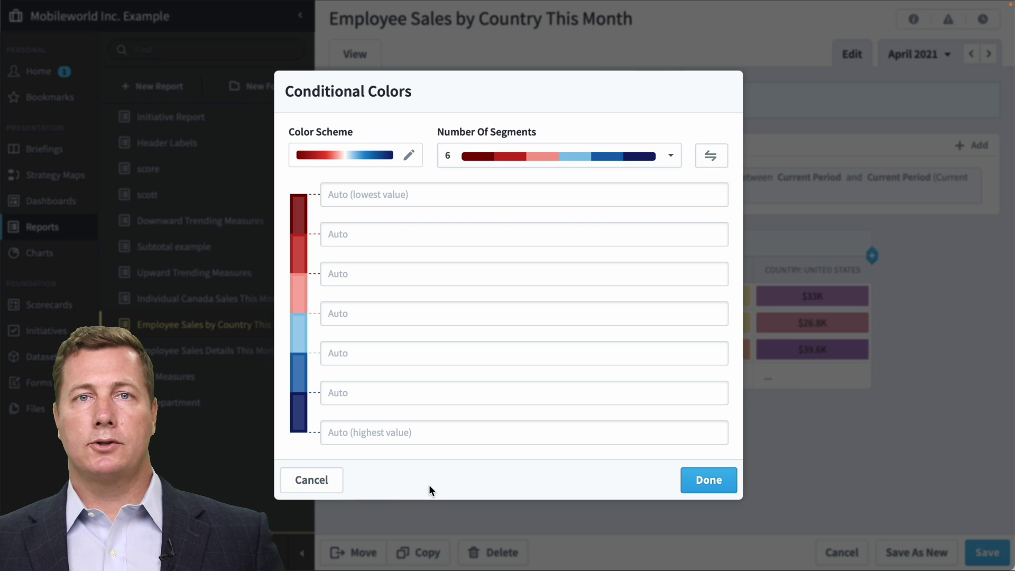
click(524, 156)
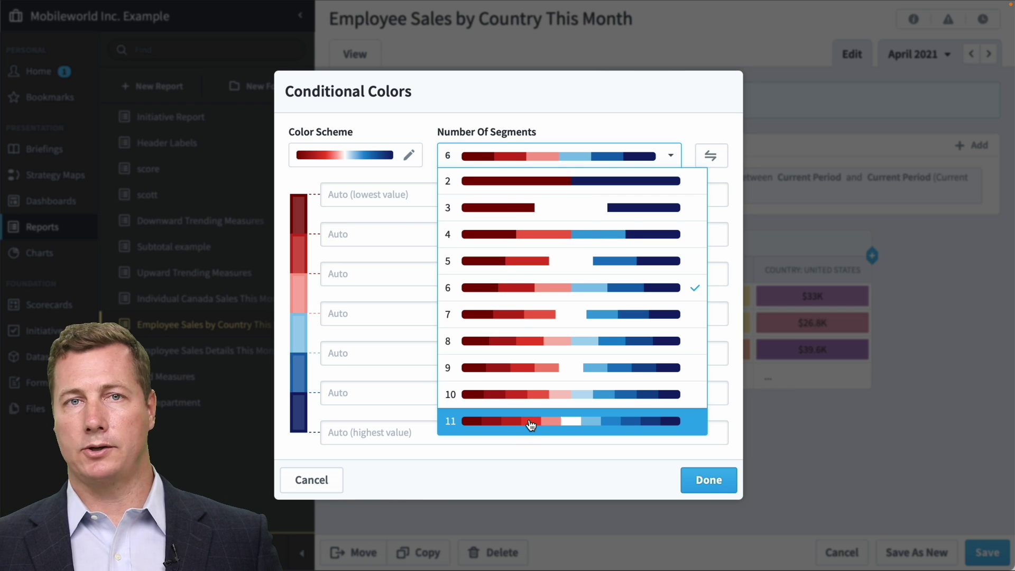
click(530, 424)
Set the sixth and seventh segment thresholds to 10000 and 11000, then view the report.
click(435, 346)
text(10000)
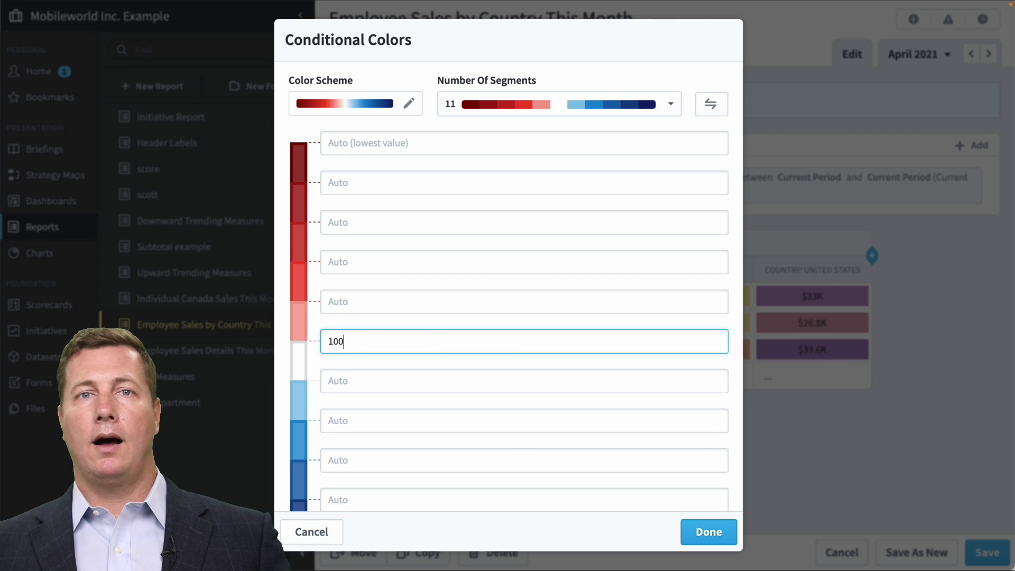
click(389, 382)
text(11000)
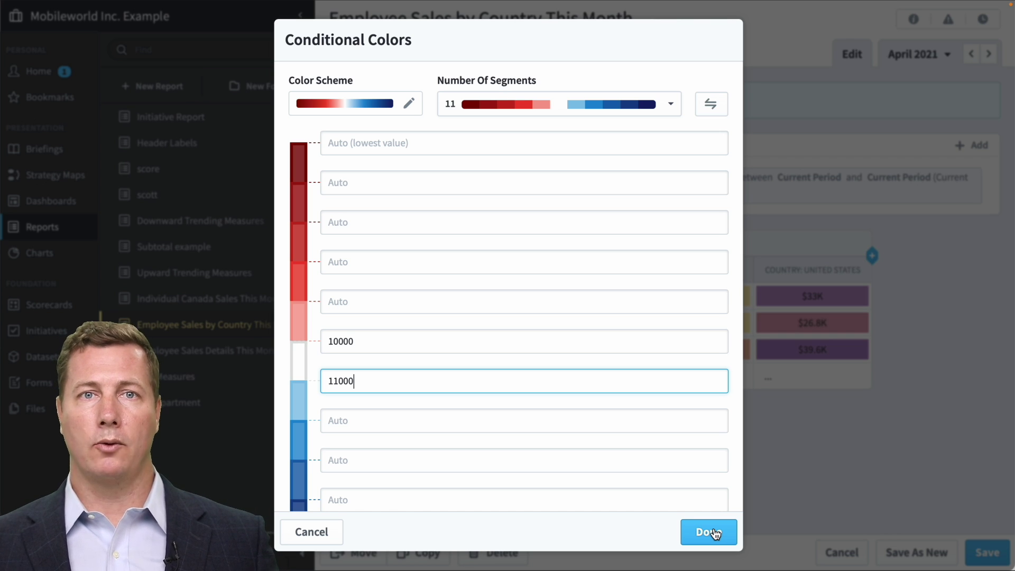
click(714, 532)
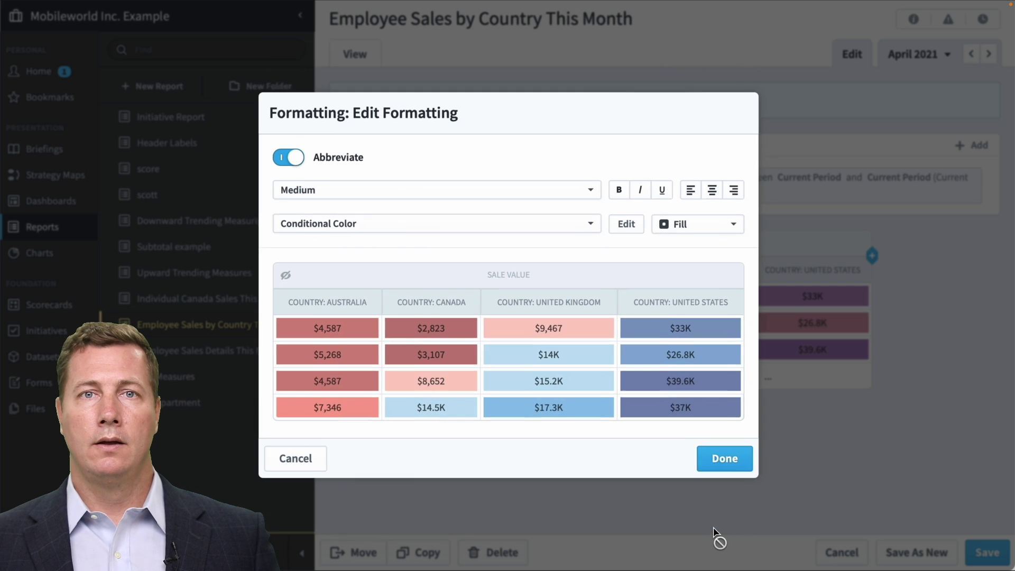
click(727, 465)
click(351, 51)
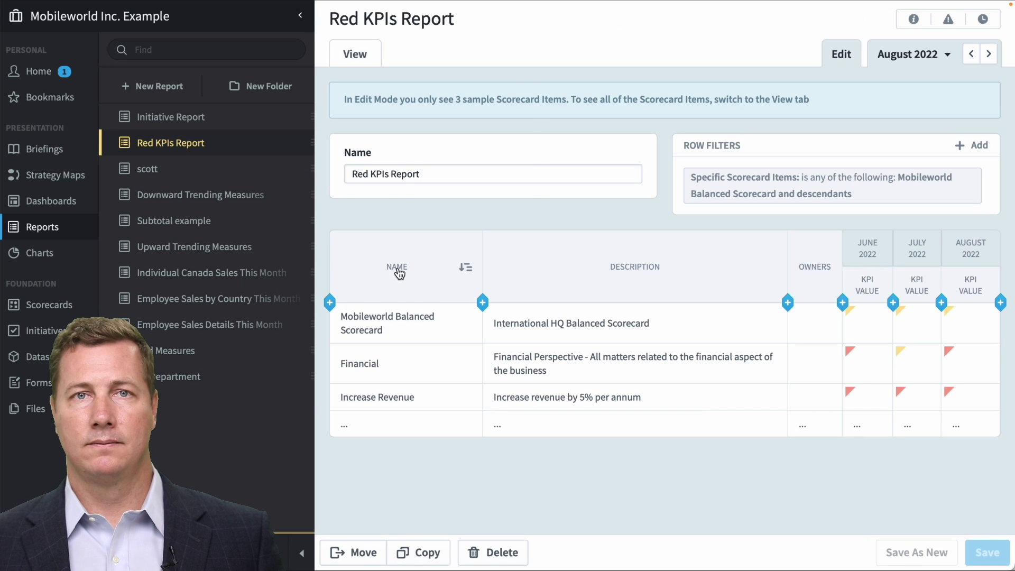
Turn on Indent To Show Hierarchy for the Name column and view the report.
click(397, 267)
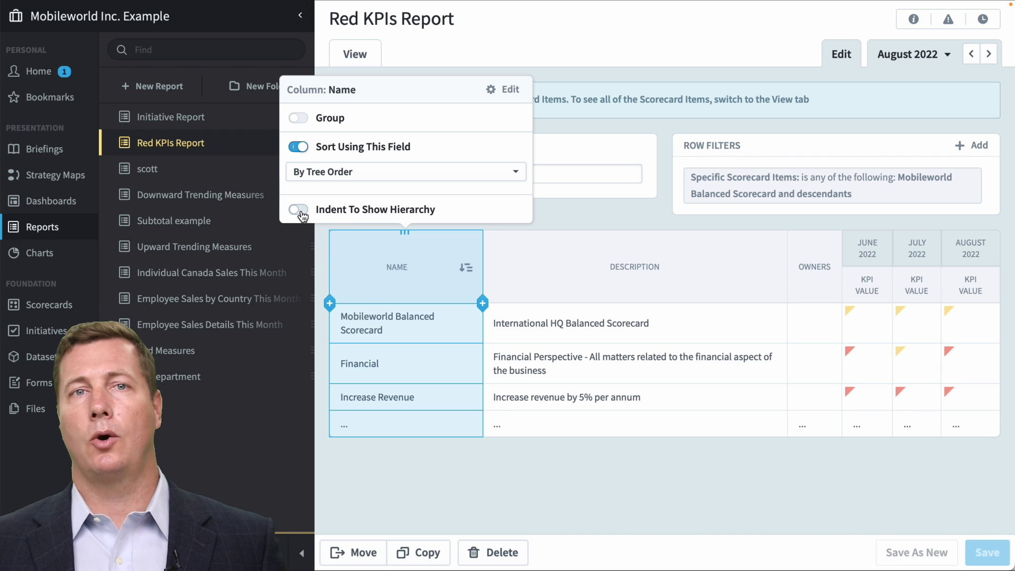
click(298, 211)
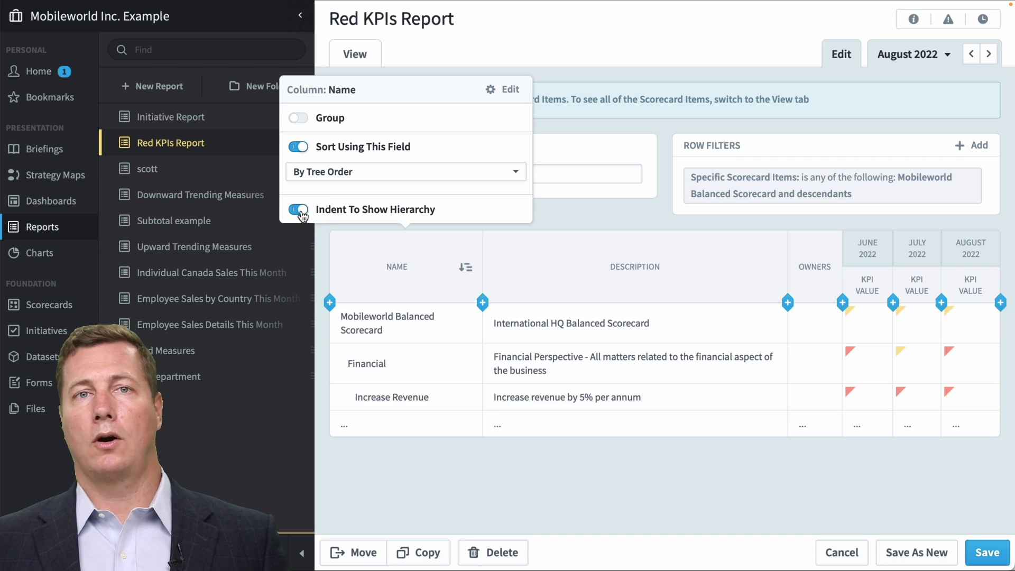
click(355, 54)
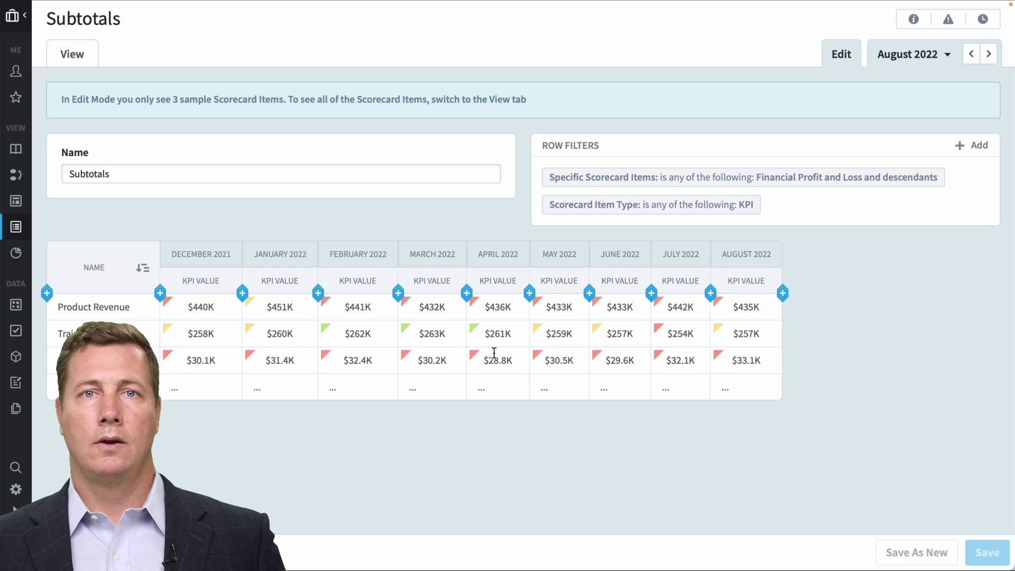
Add Quarterly and Yearly subtotals to the monthly repeating columns and view the report.
click(430, 254)
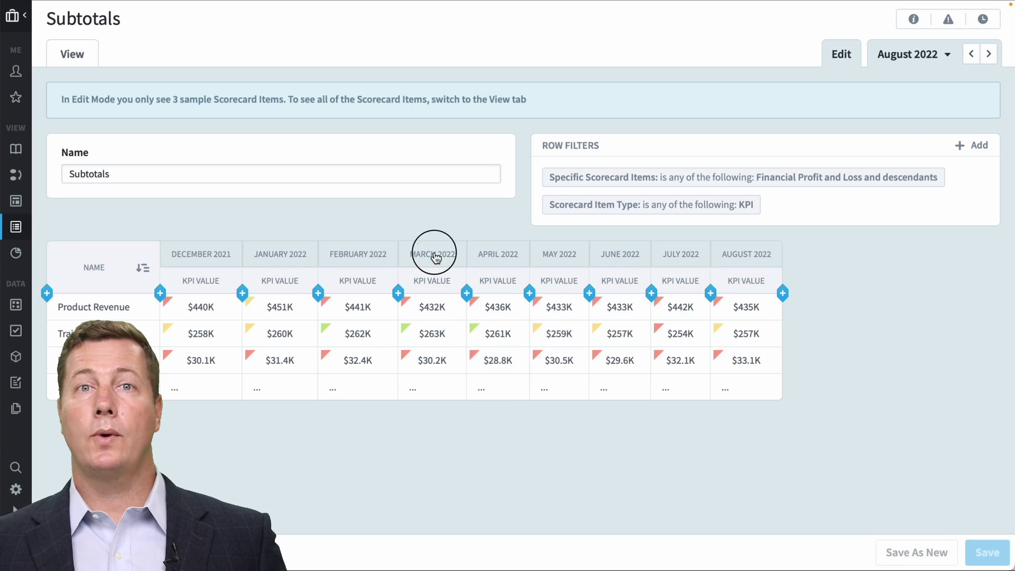
click(535, 228)
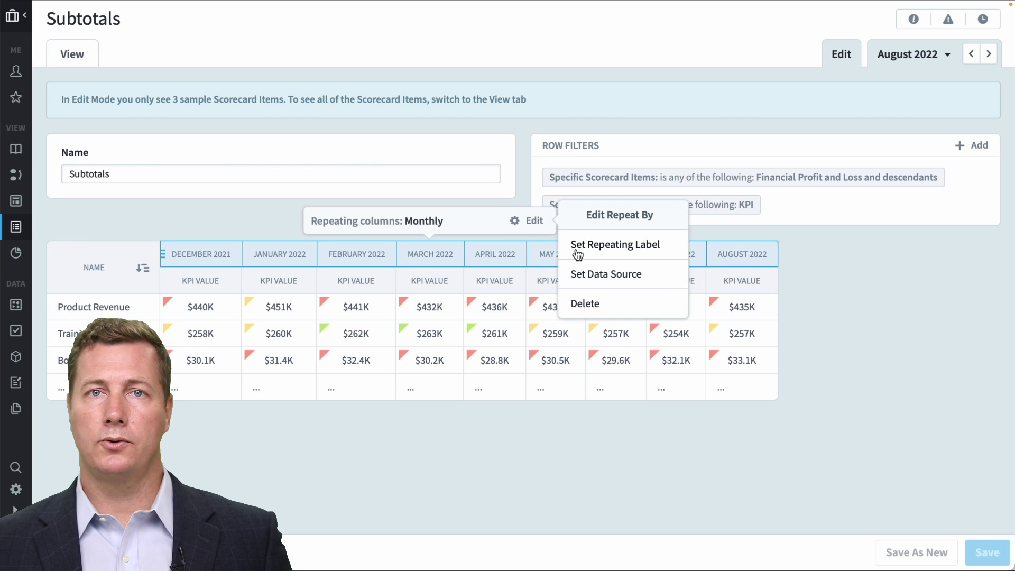
click(600, 276)
click(681, 317)
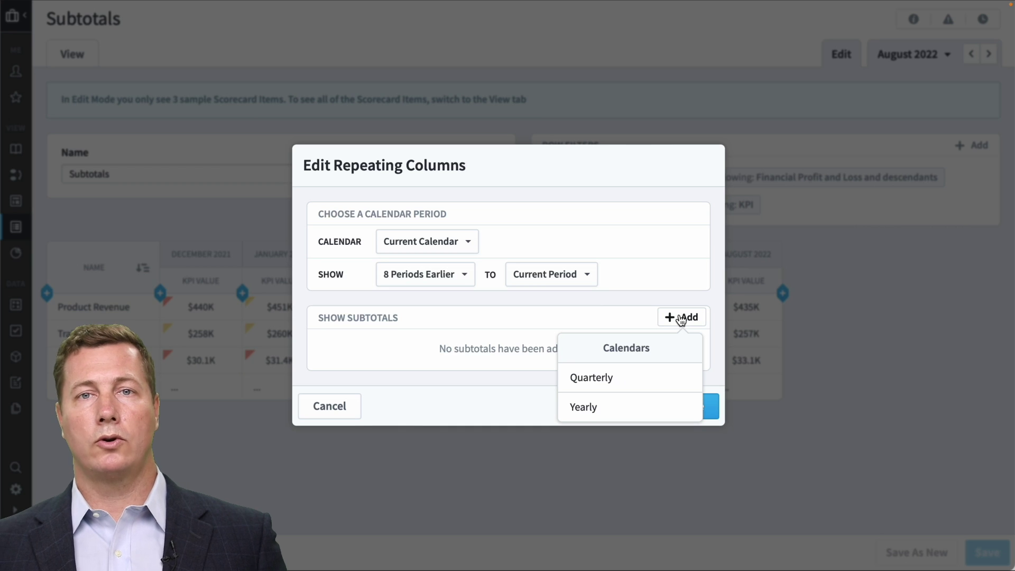
click(626, 377)
click(681, 317)
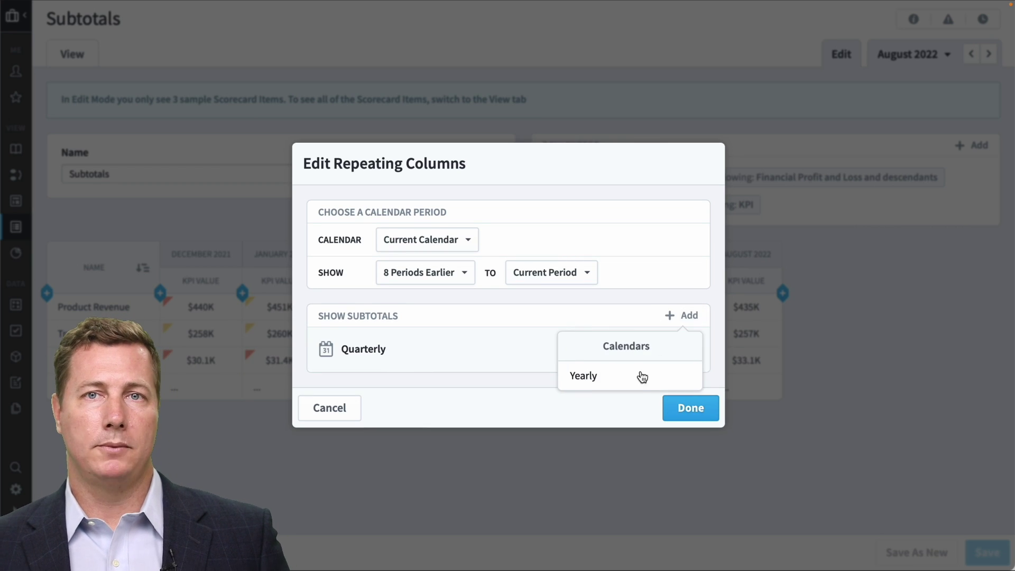
click(640, 381)
click(690, 429)
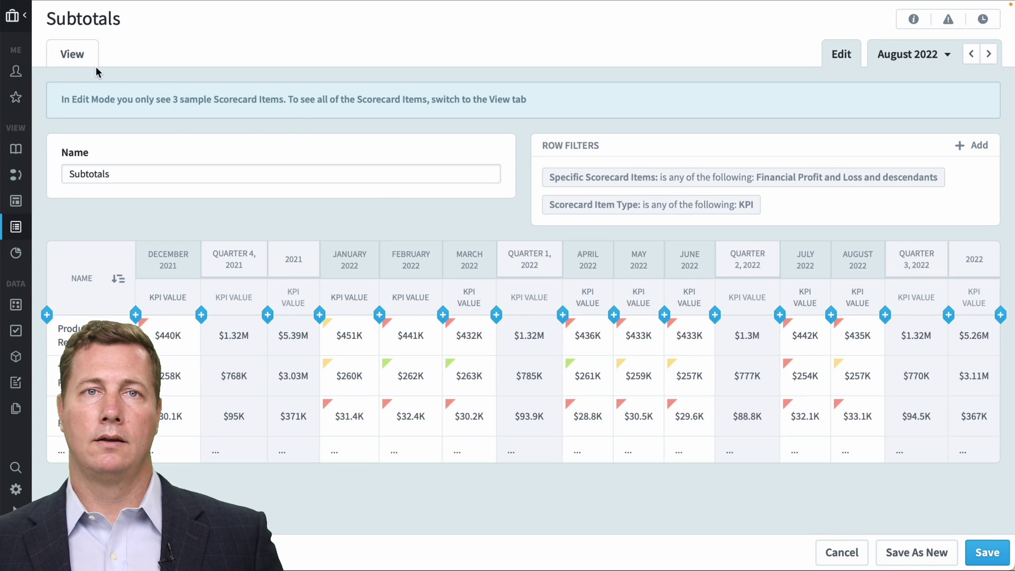
click(68, 62)
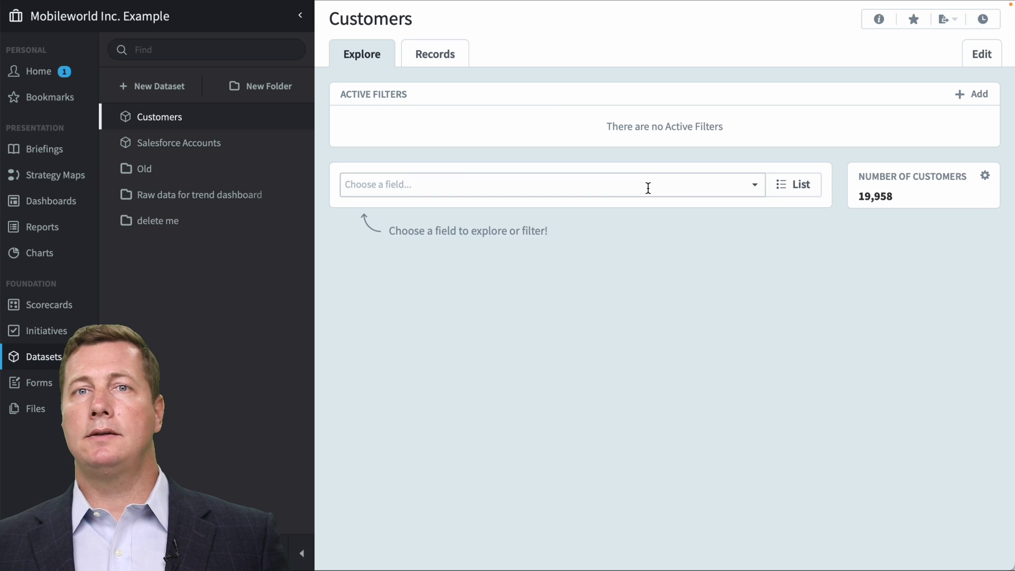
Break the Customers dataset down by Country, then open its settings without saving that view.
click(648, 188)
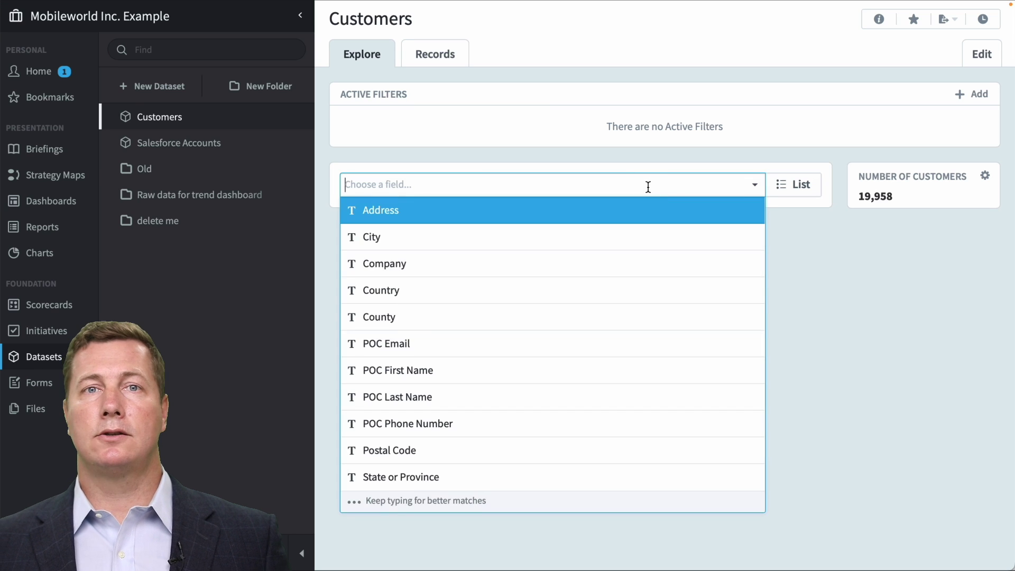
click(624, 289)
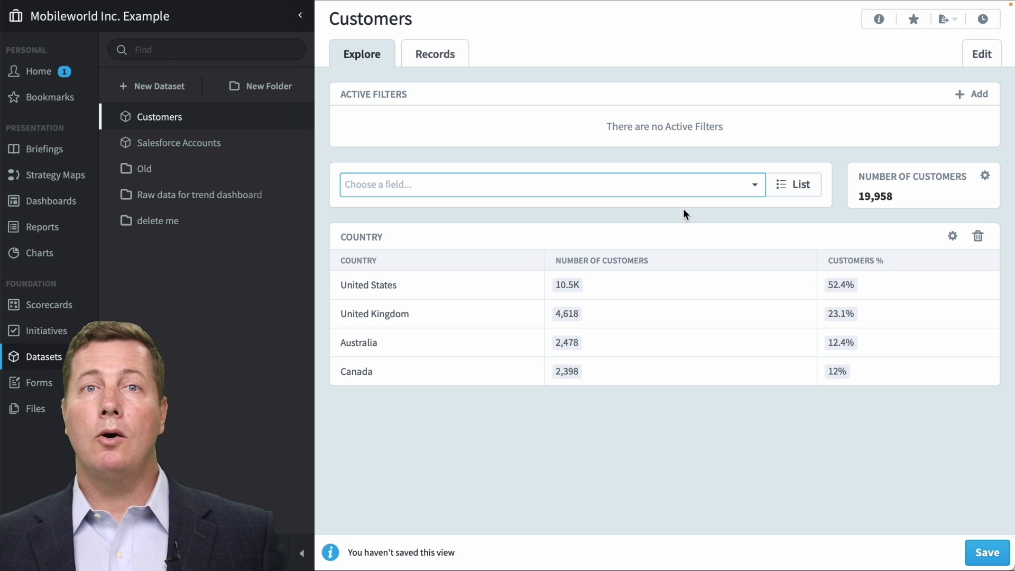
click(980, 63)
click(473, 336)
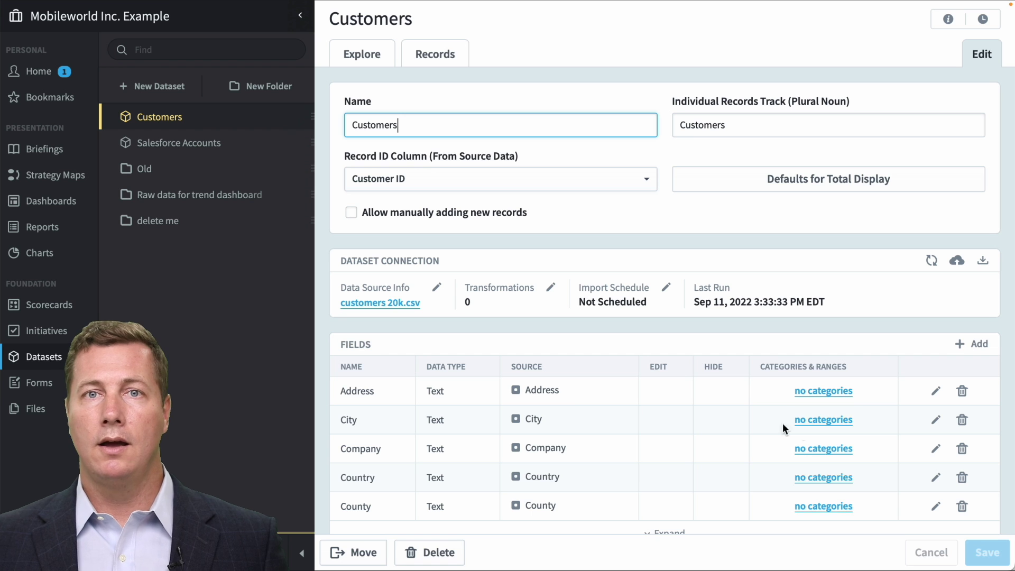
Make the Country field Geographic with geographic type Country, and save the dataset.
click(935, 478)
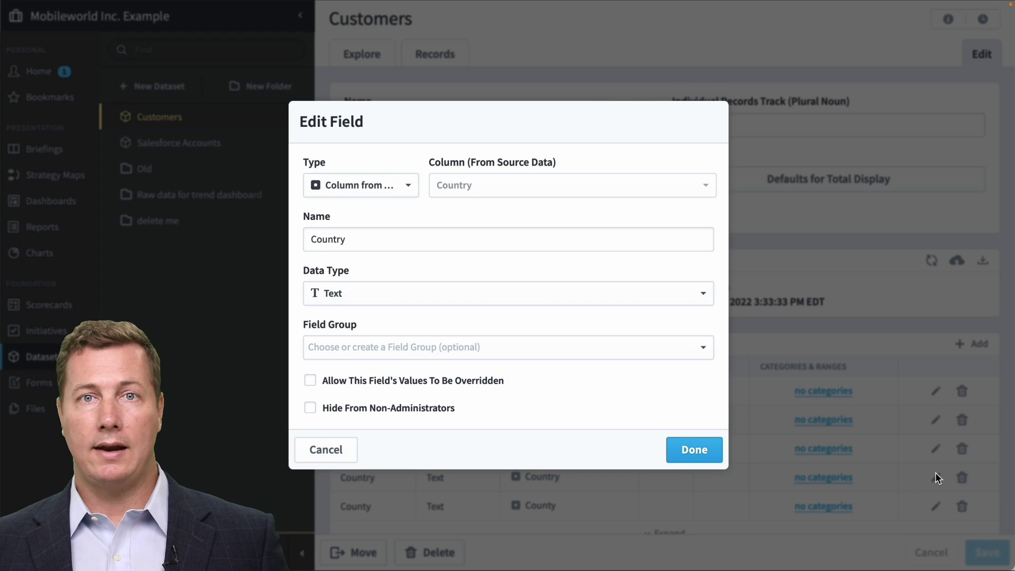
click(560, 299)
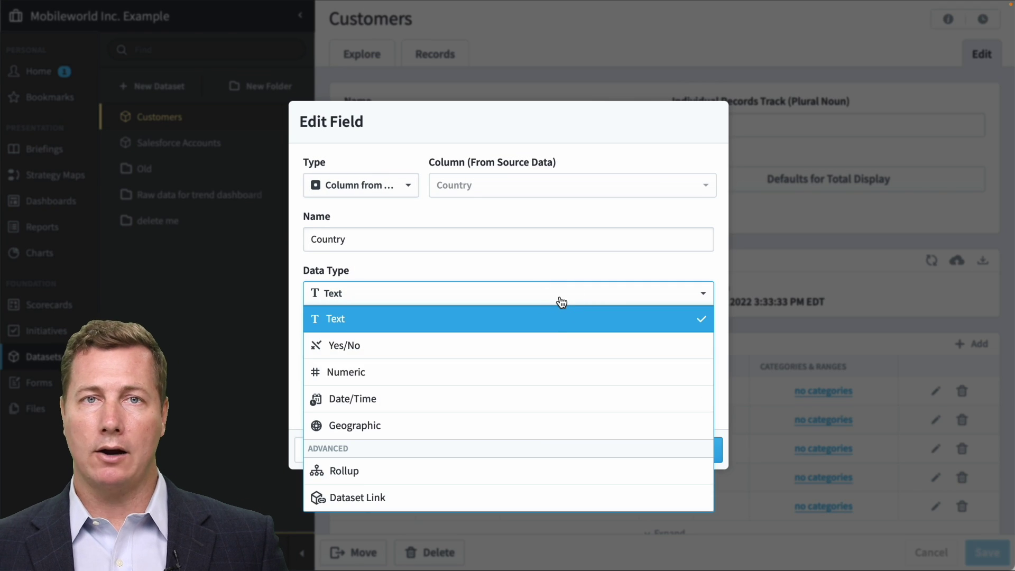
click(538, 426)
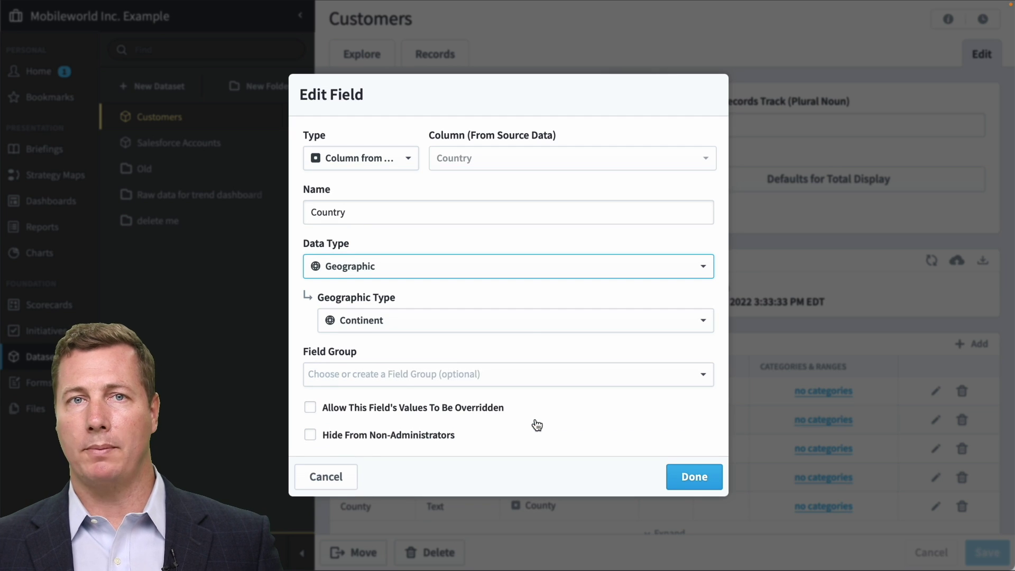
click(528, 321)
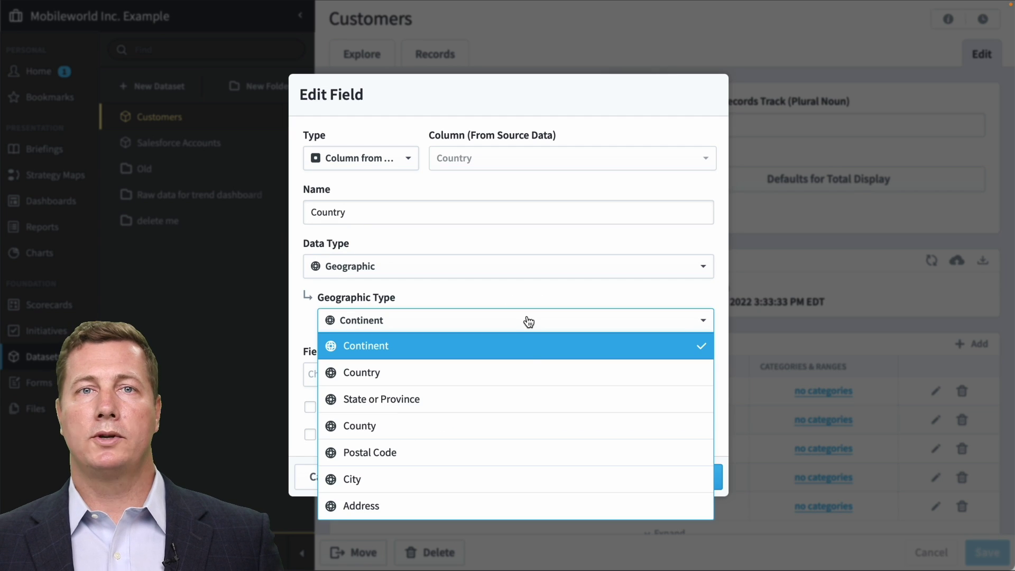
click(528, 372)
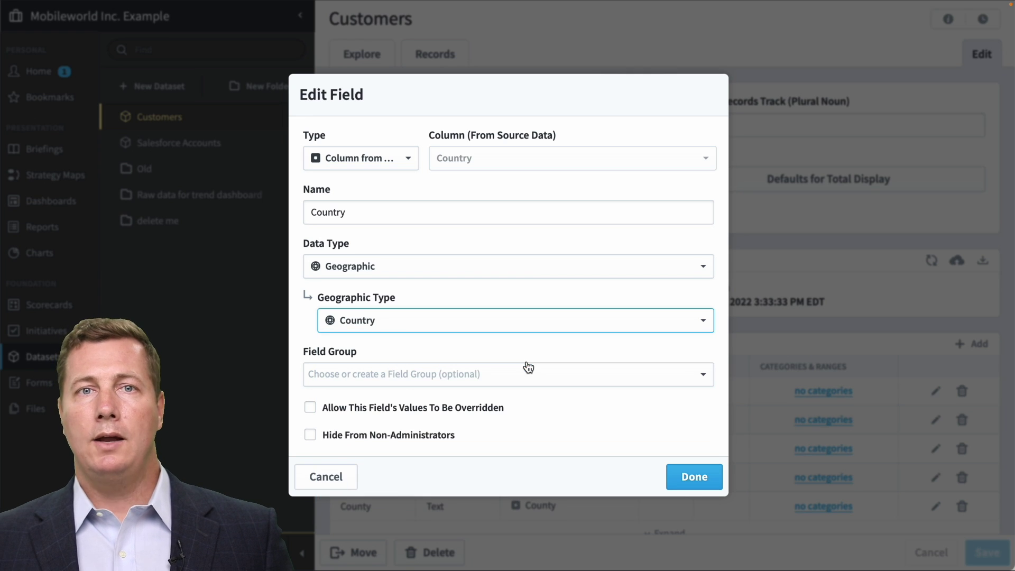
click(695, 478)
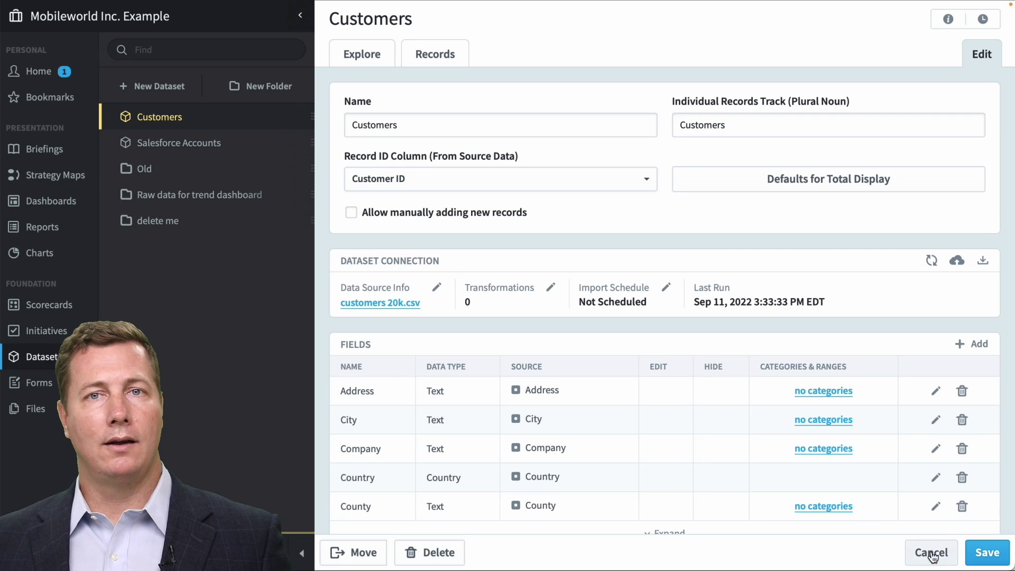
click(986, 552)
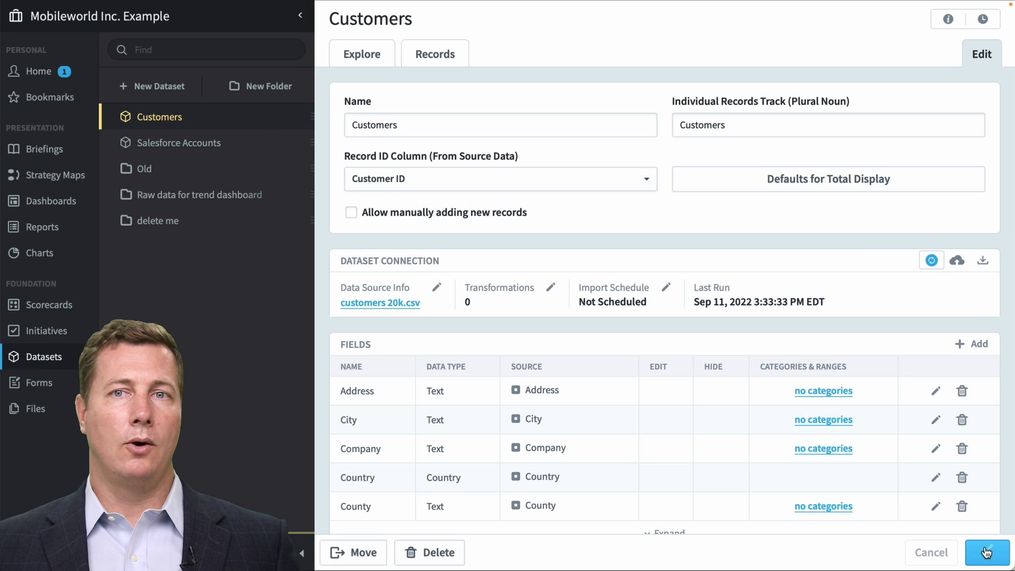
Explore customers by the geographic Country field and filter them to North America.
click(358, 53)
click(455, 186)
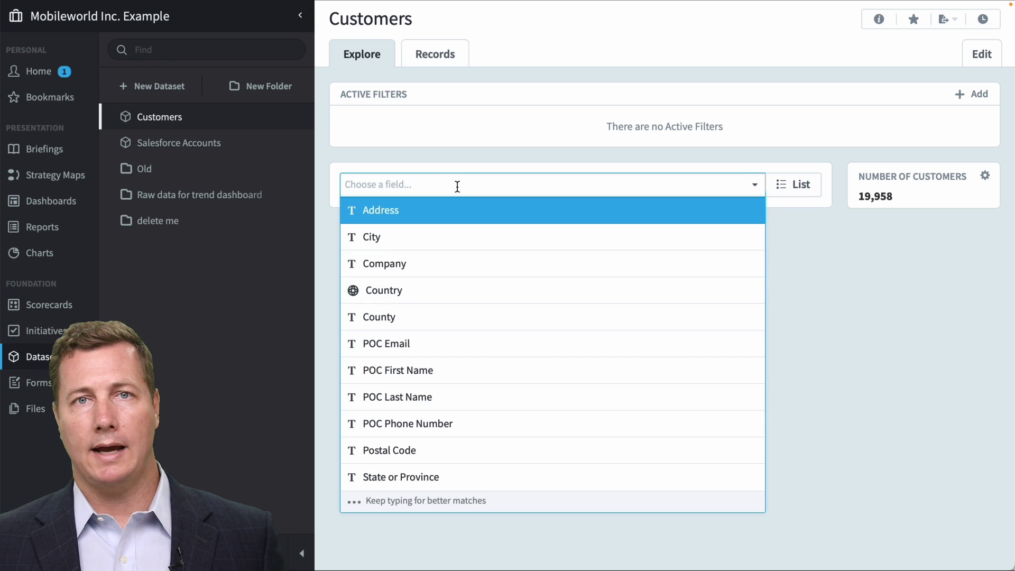
click(472, 291)
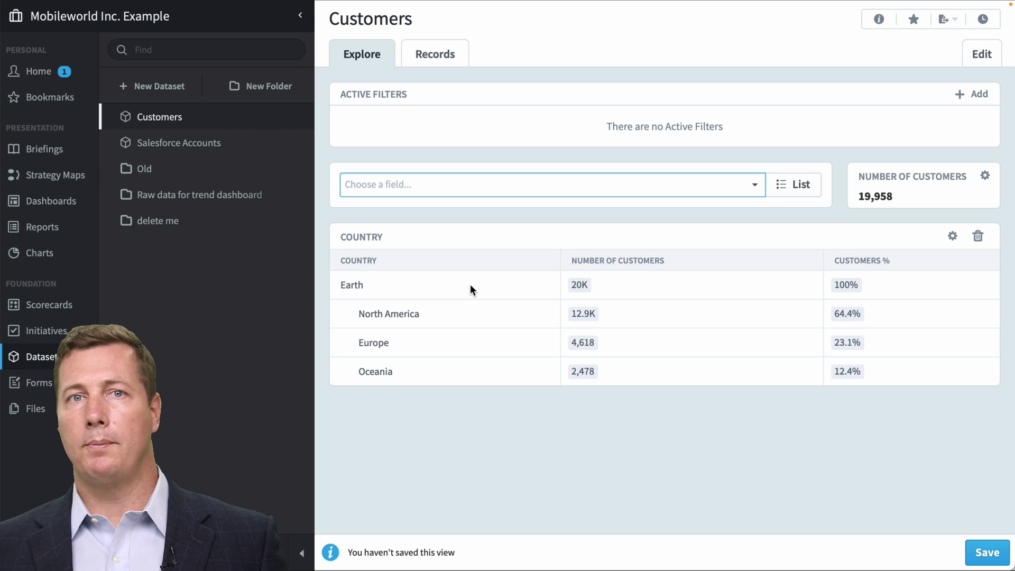
click(431, 320)
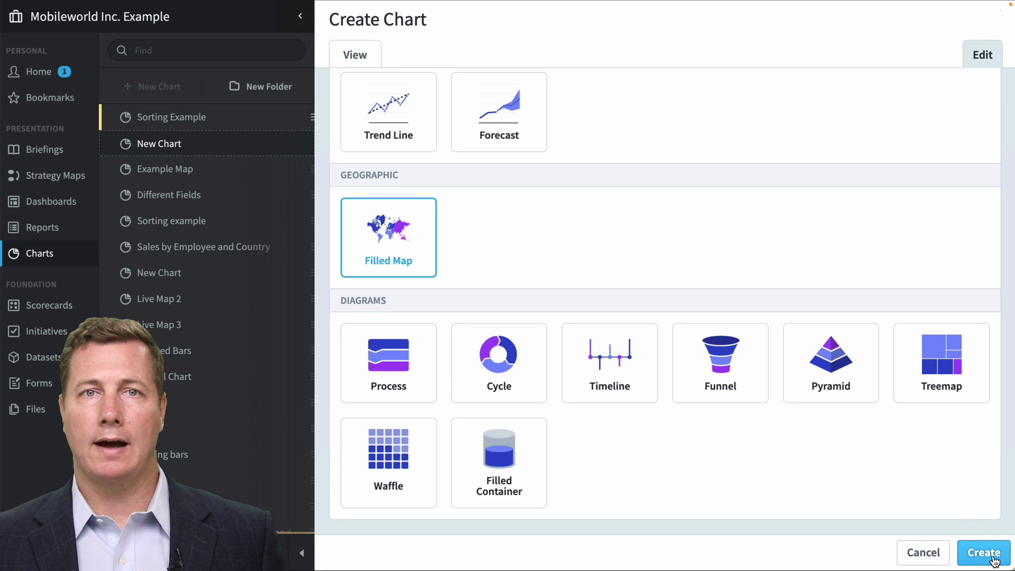
Create the filled map chart, drill into Chad and the United States, then edit it.
click(993, 556)
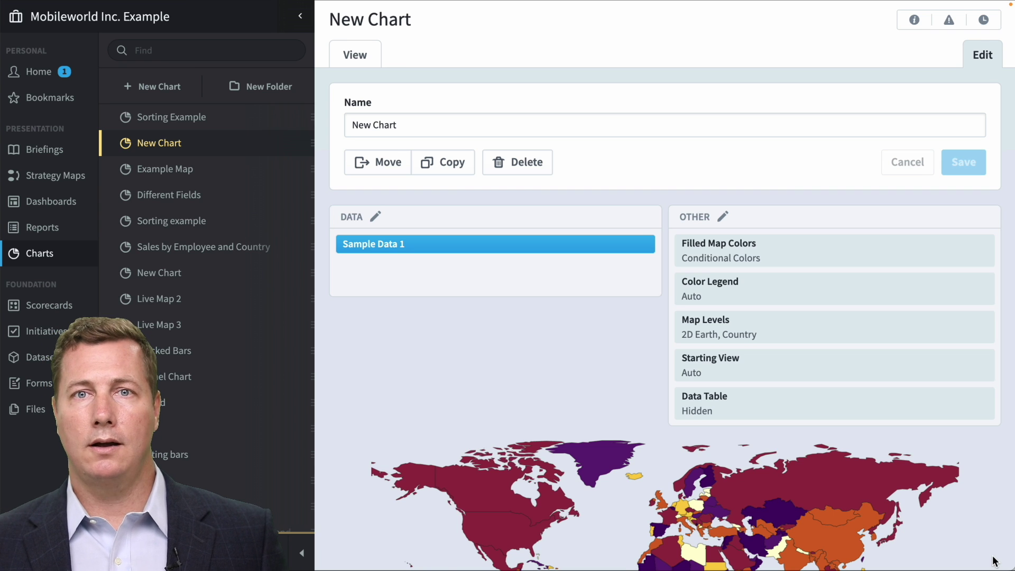
click(370, 59)
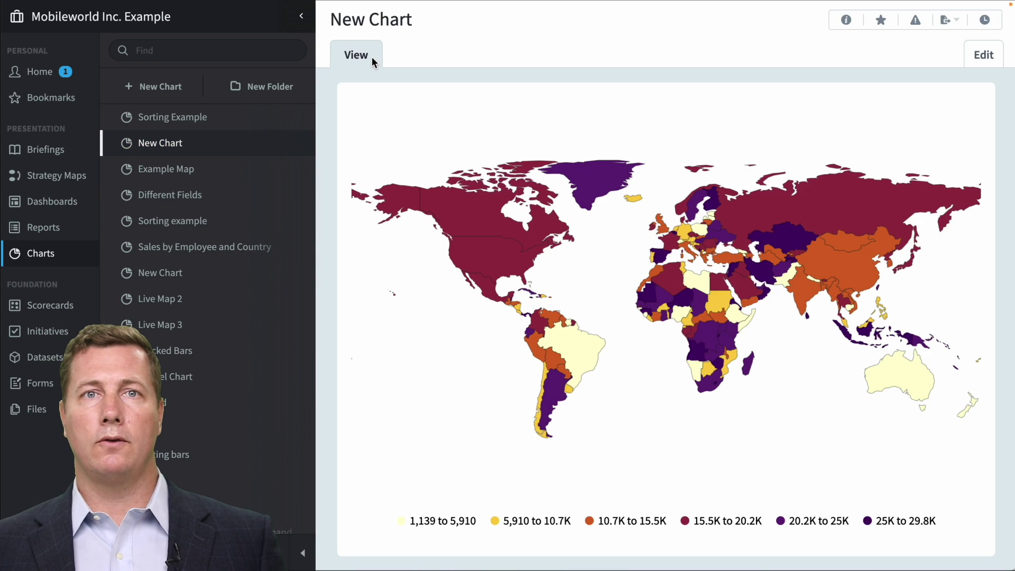
click(703, 292)
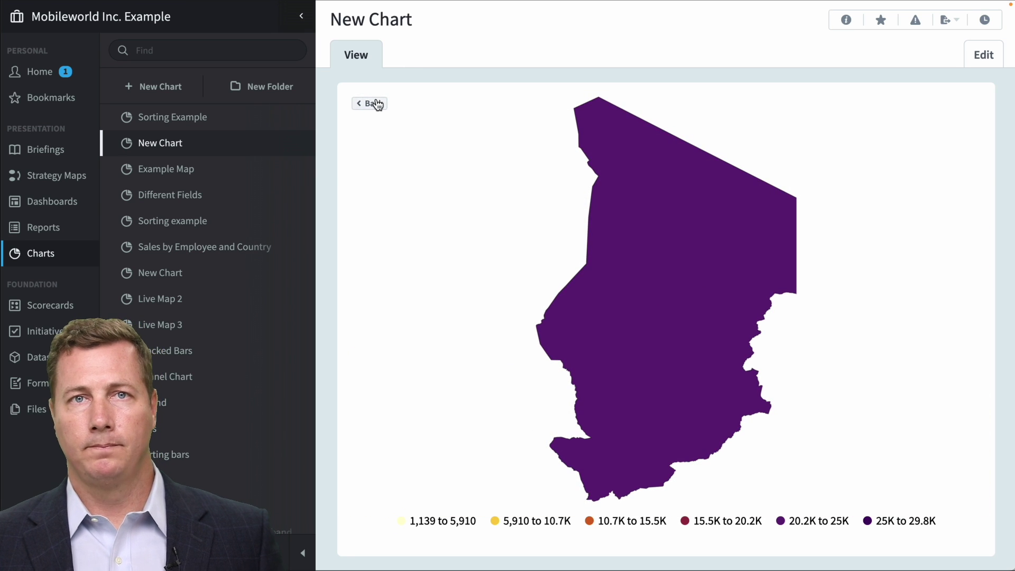
click(376, 103)
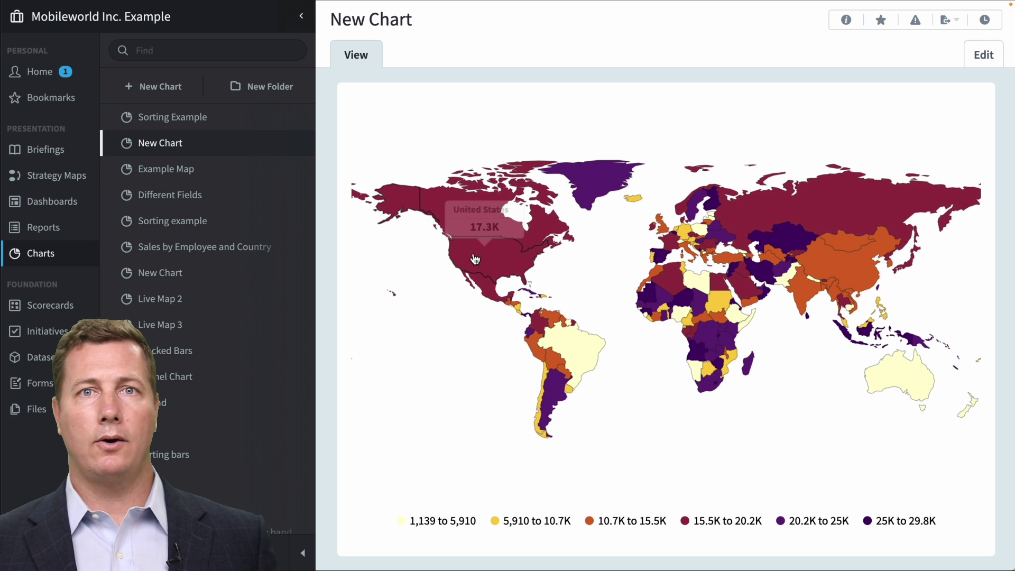
click(475, 258)
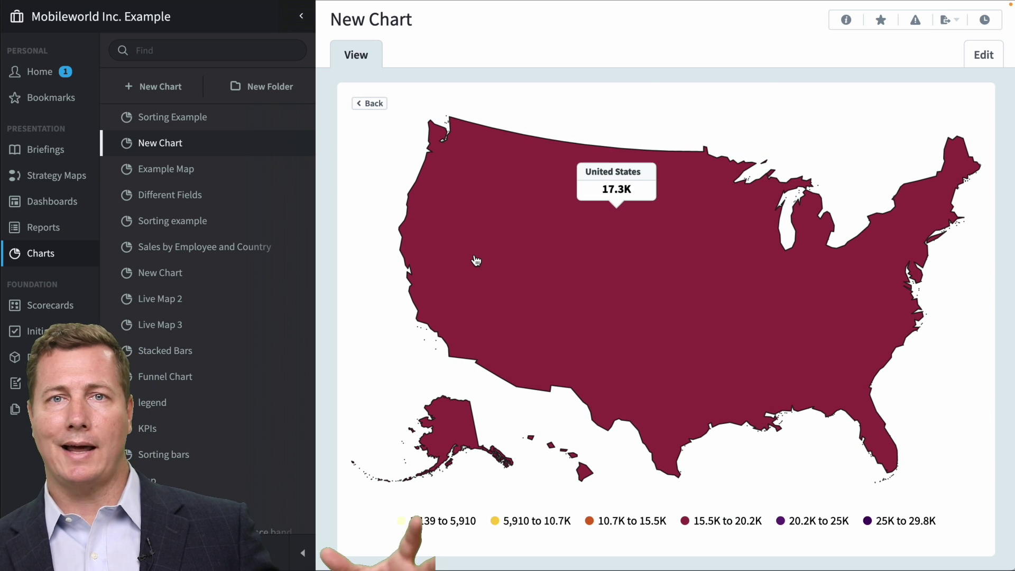
click(372, 105)
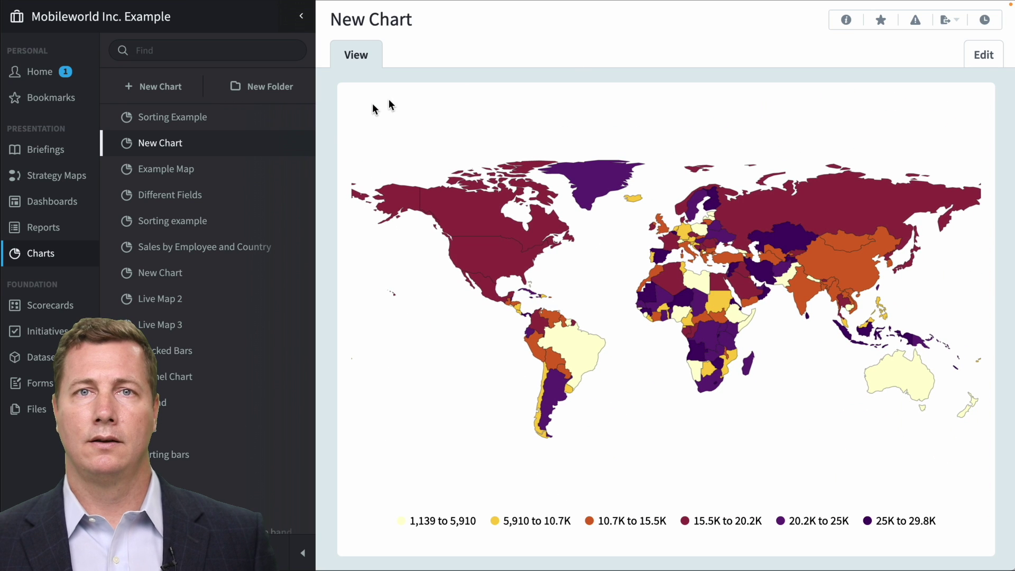
click(993, 53)
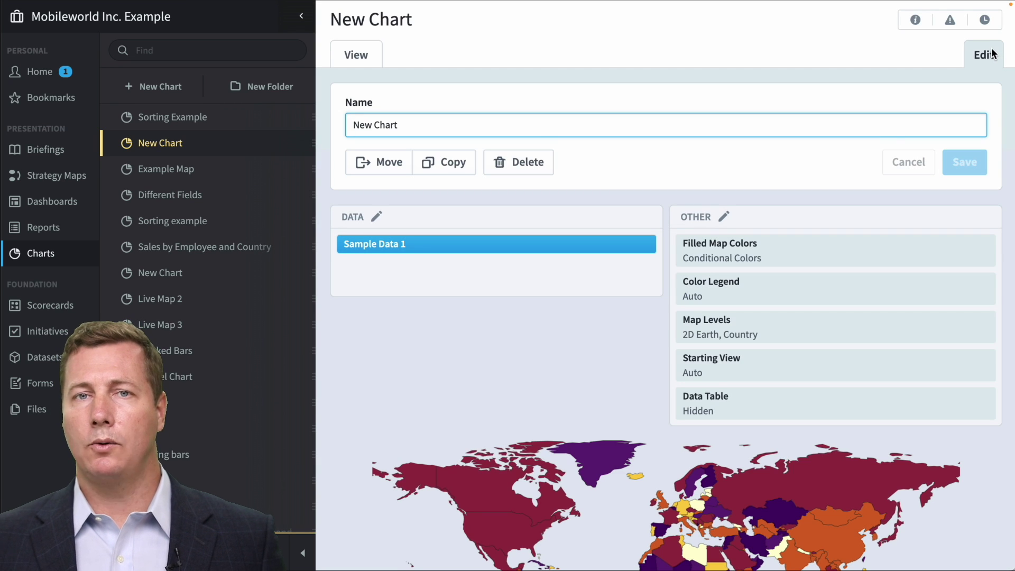
Apply the red-yellow-green colour scheme with 11 segments to the map and view it.
click(824, 252)
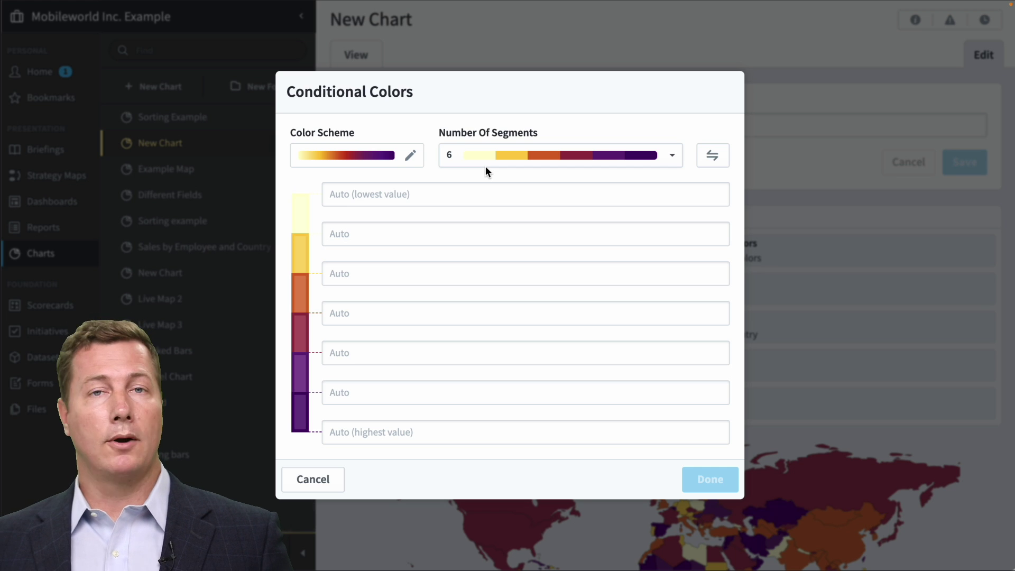
click(412, 155)
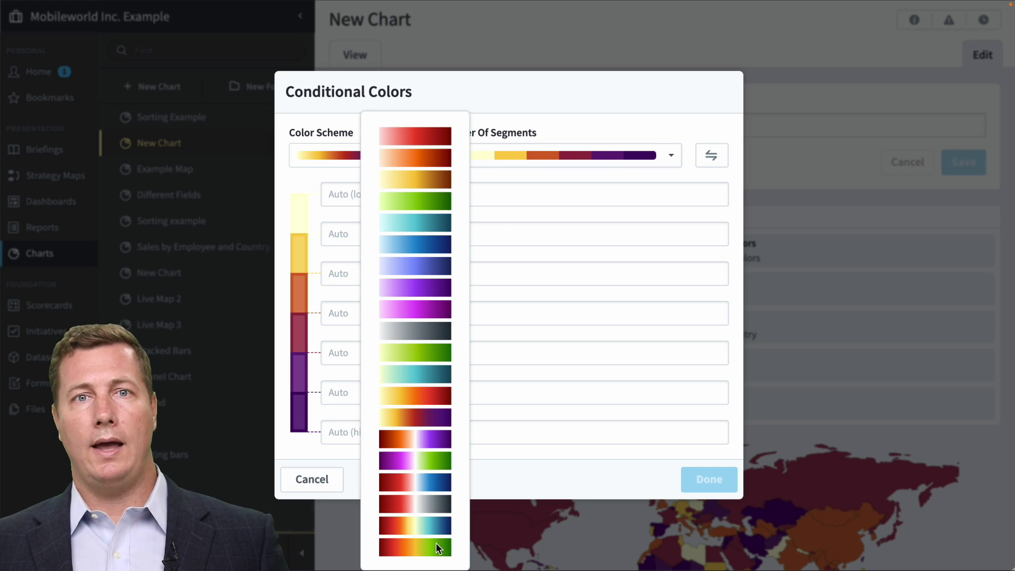
click(435, 547)
click(582, 156)
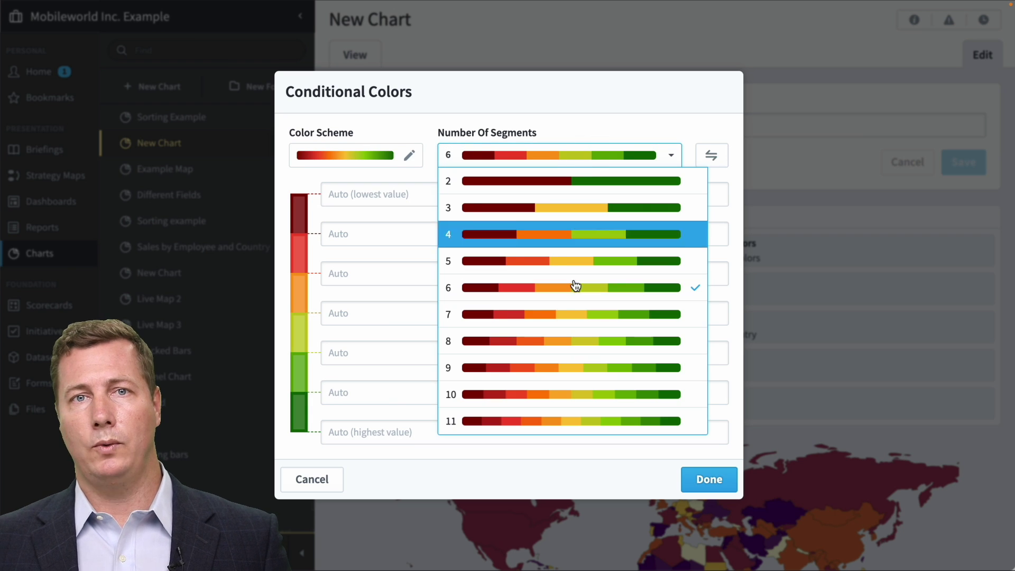
click(564, 422)
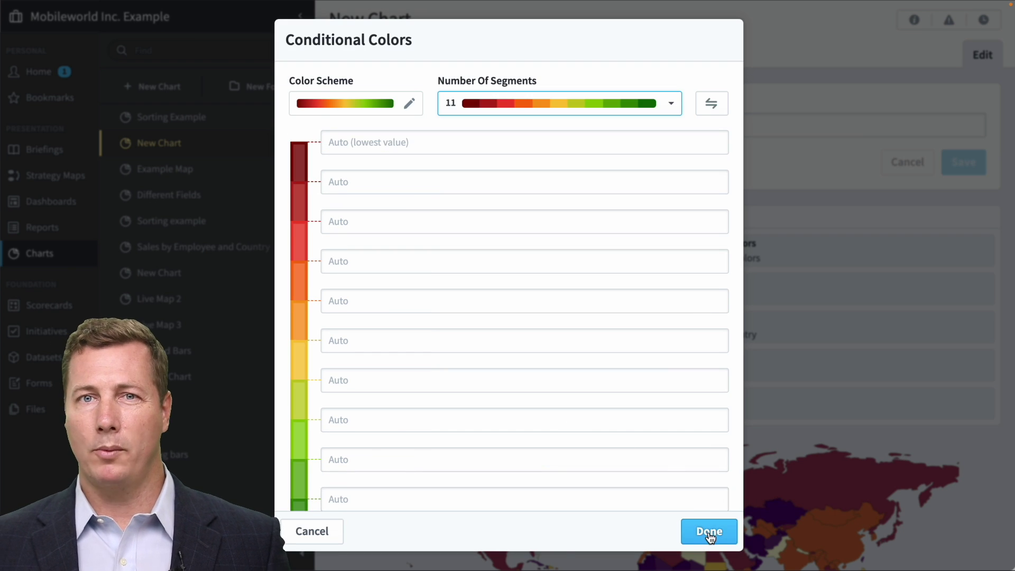
click(709, 532)
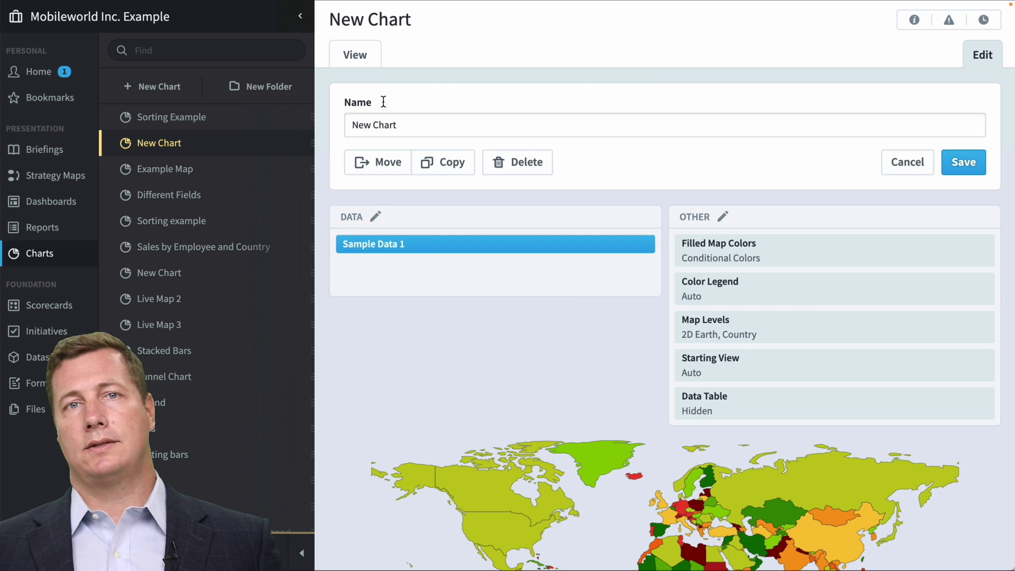
click(366, 63)
Save the recoloured map, drill into Mali and back out to the world view, then resume editing.
click(647, 332)
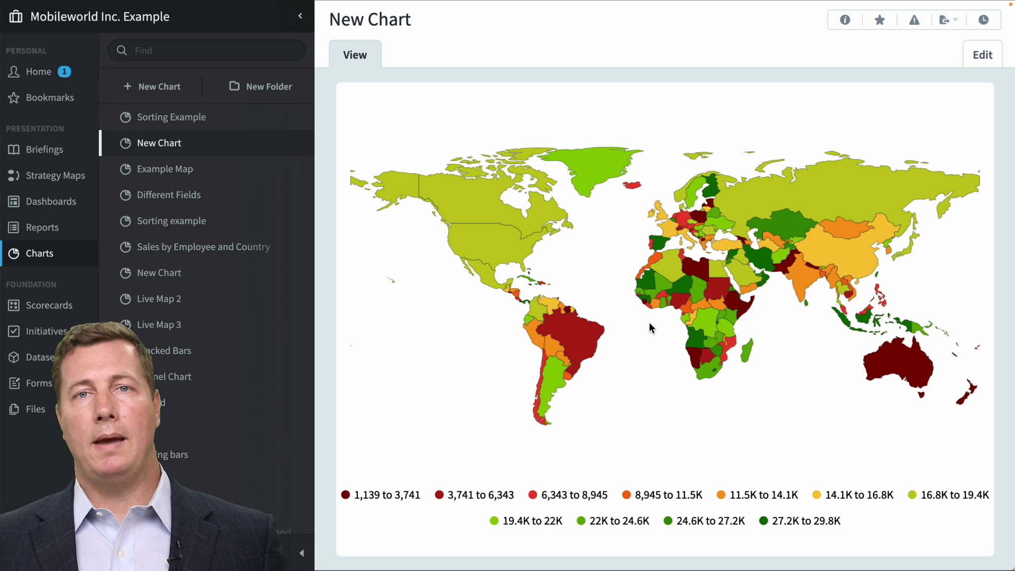
click(658, 279)
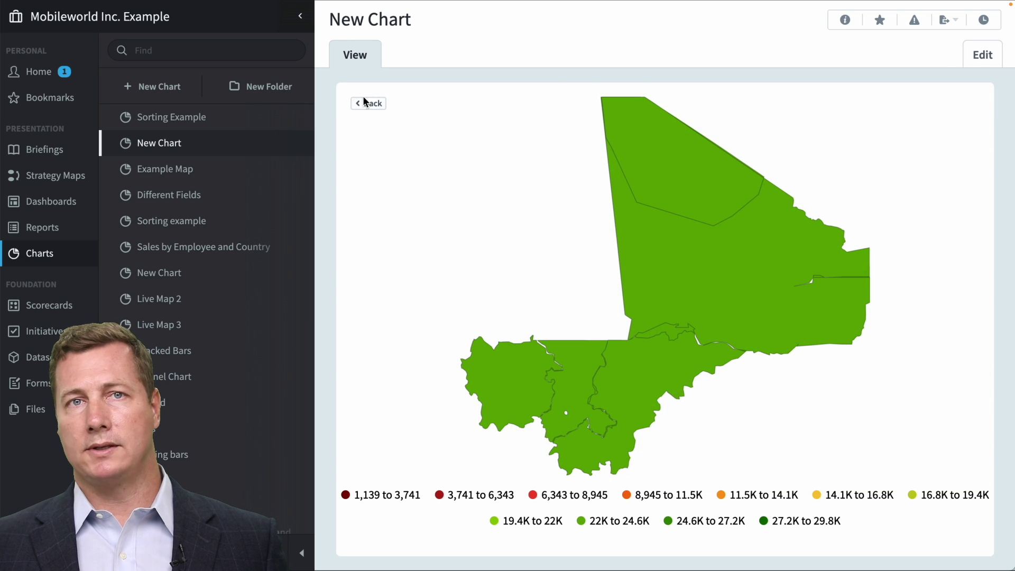
click(365, 102)
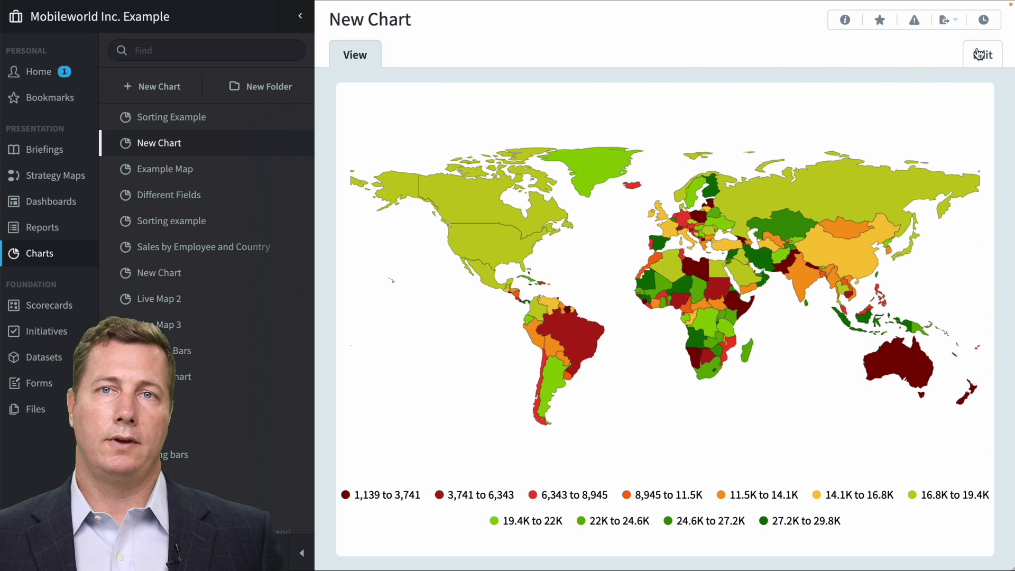
click(985, 53)
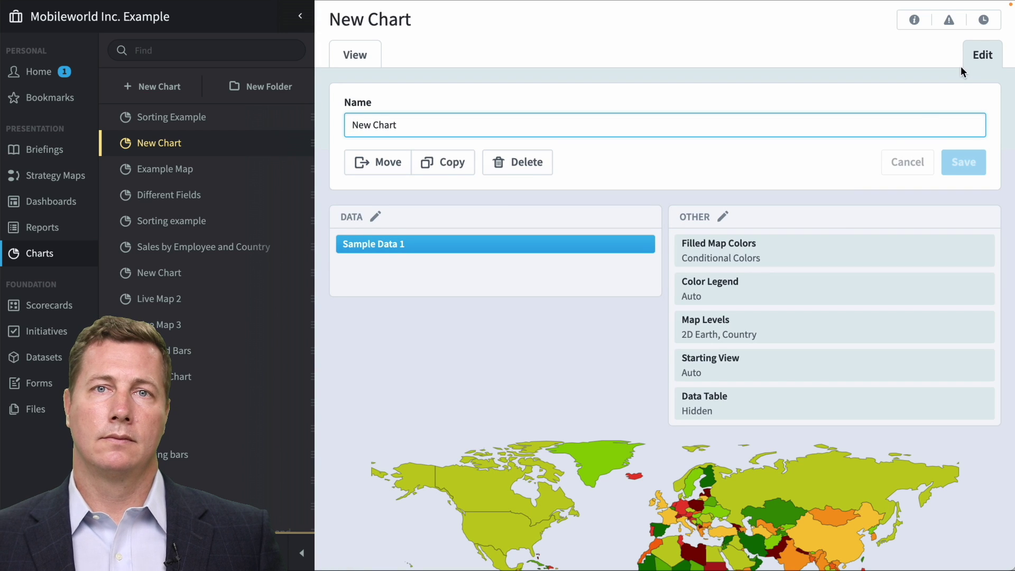
Turn on the Continent map level and save the chart.
click(817, 353)
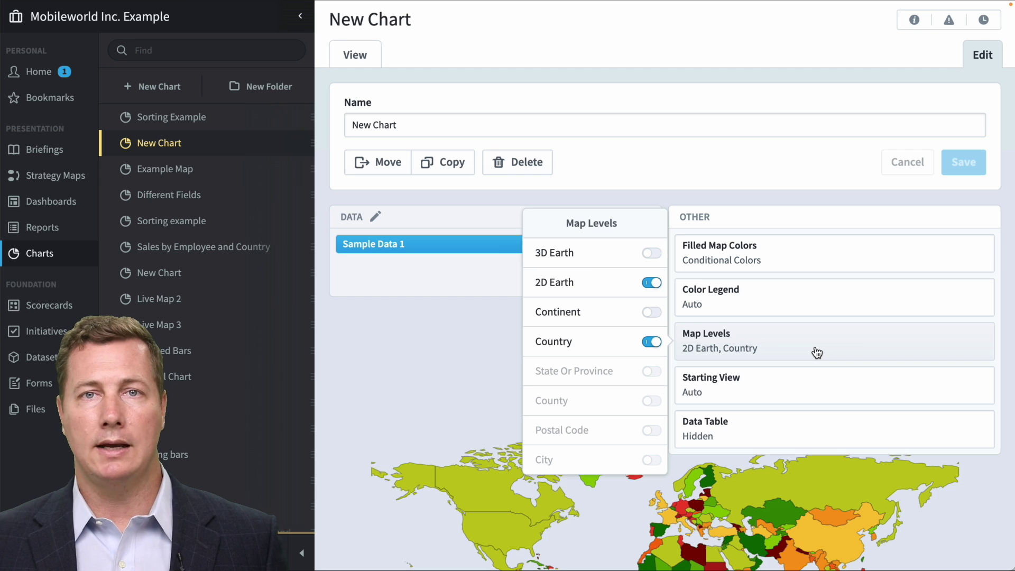
click(651, 313)
click(351, 54)
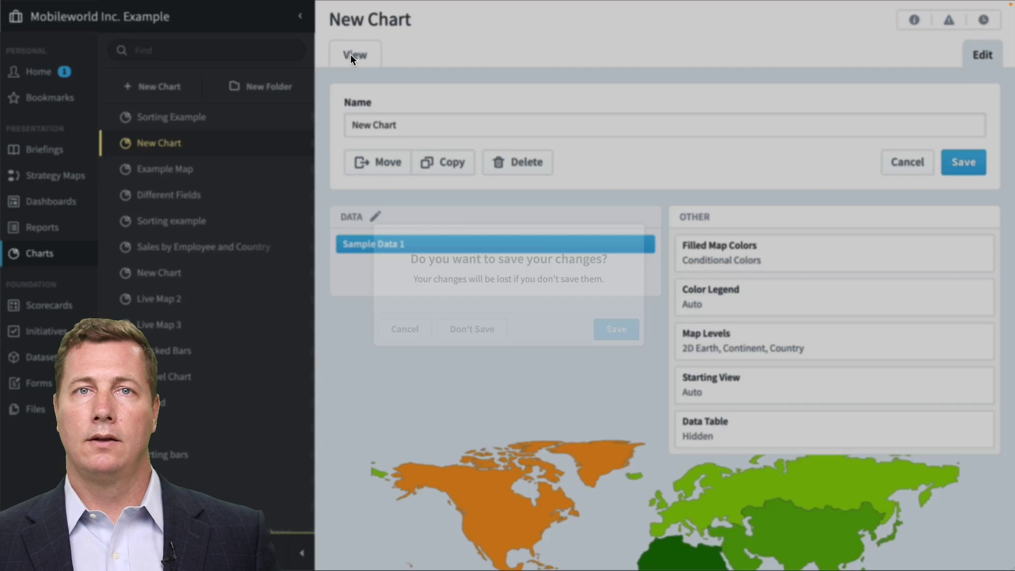
click(624, 341)
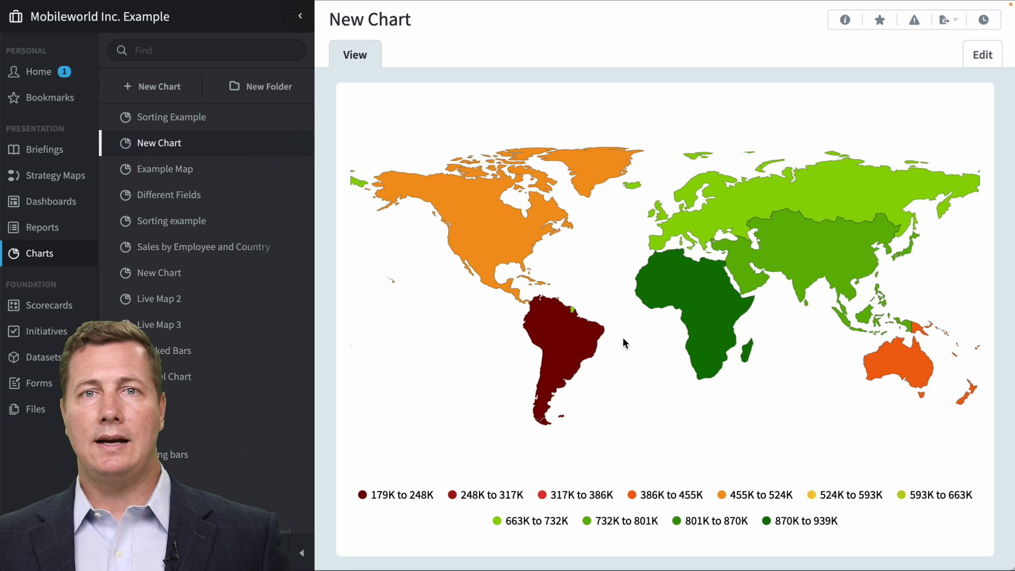
Drill from the continent map into Africa and the Congo, then back up to the world.
click(671, 288)
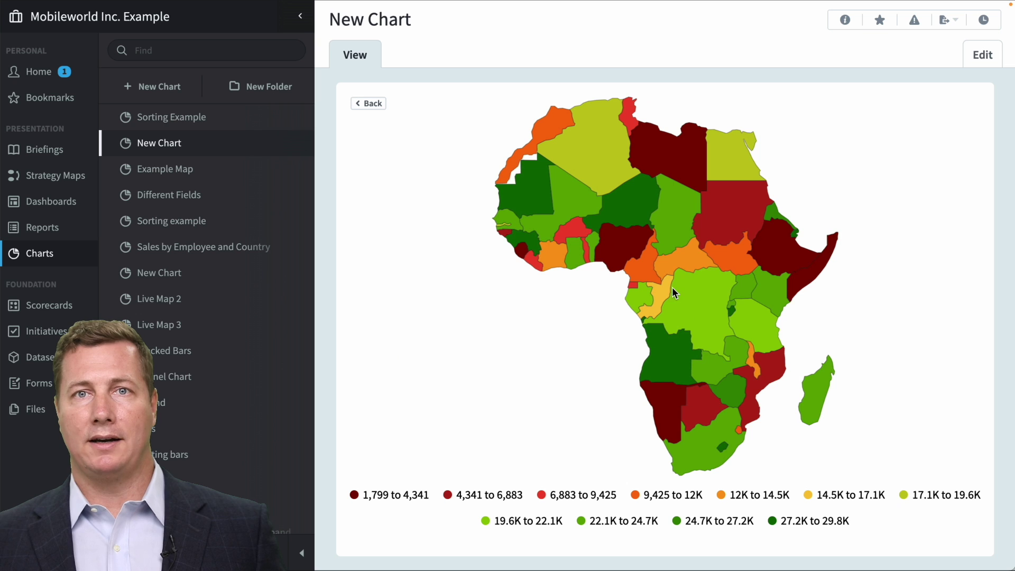
click(701, 320)
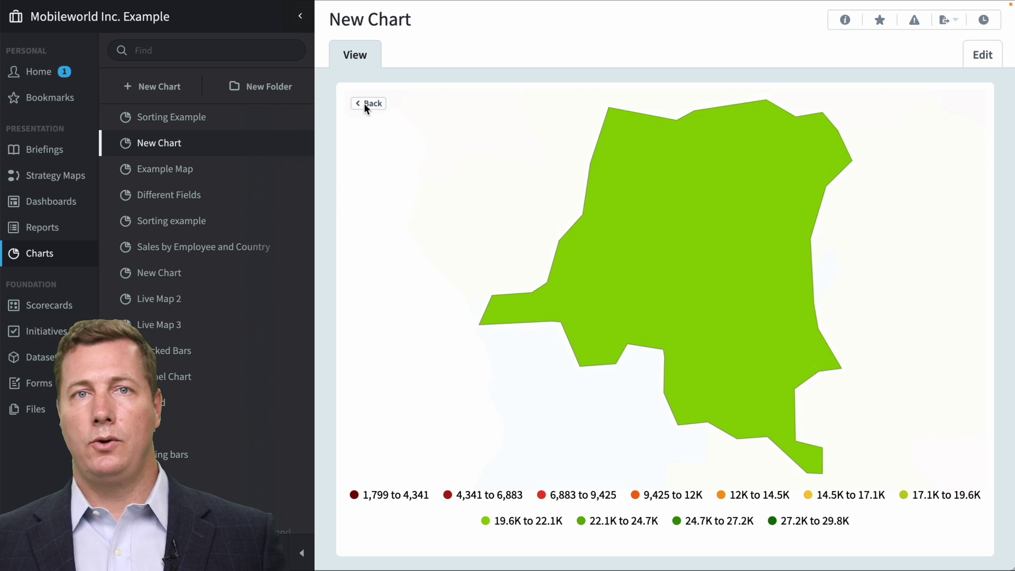
click(366, 105)
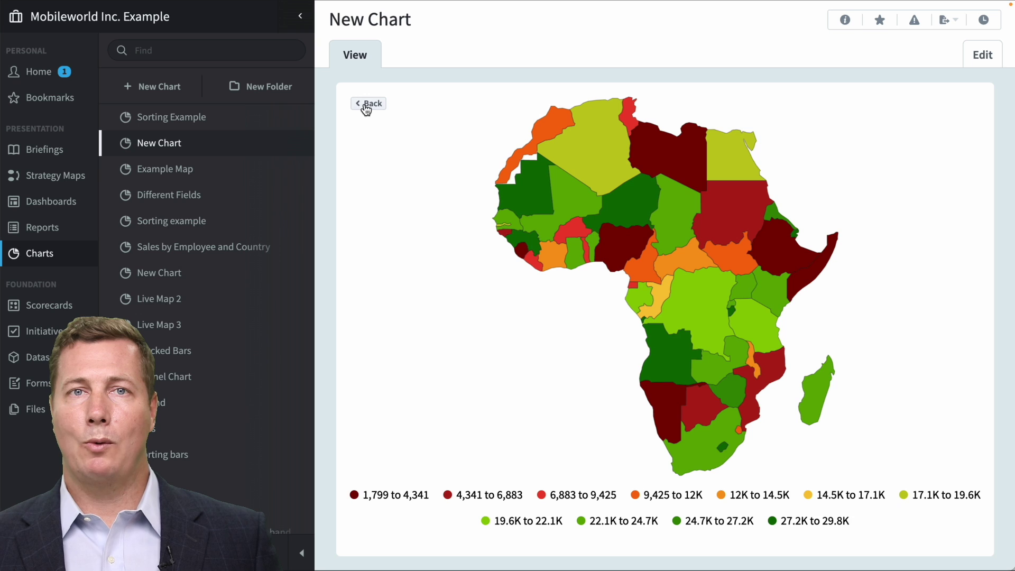
click(366, 105)
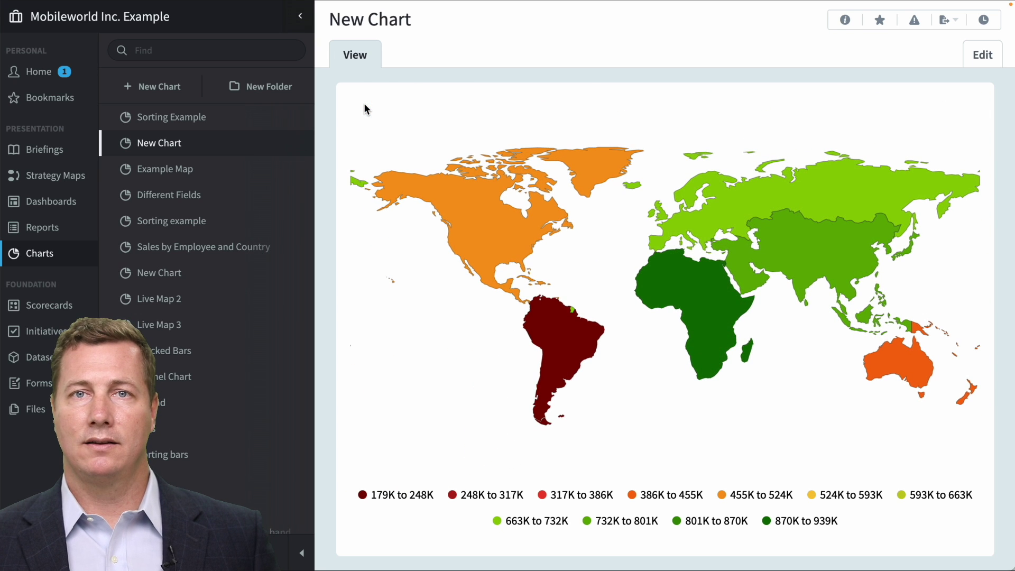
Replace the Continent map level with a 3D Earth globe and save the chart.
click(980, 56)
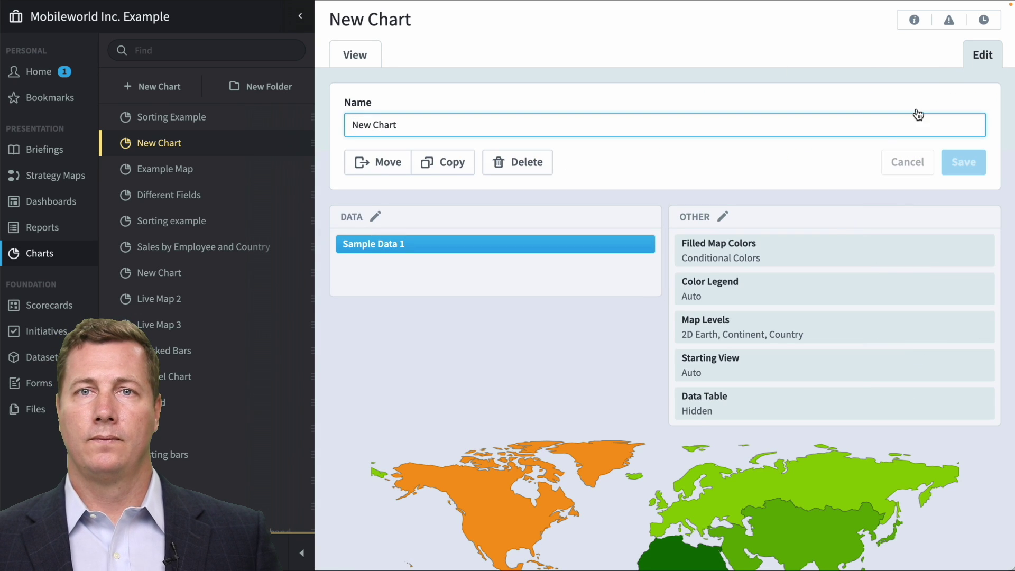
click(788, 347)
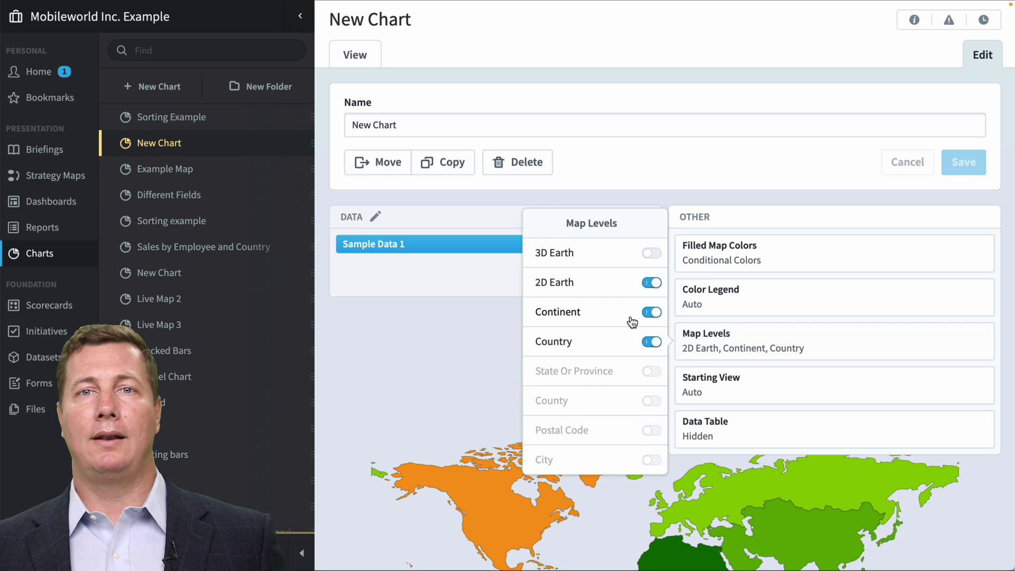
click(652, 313)
click(653, 256)
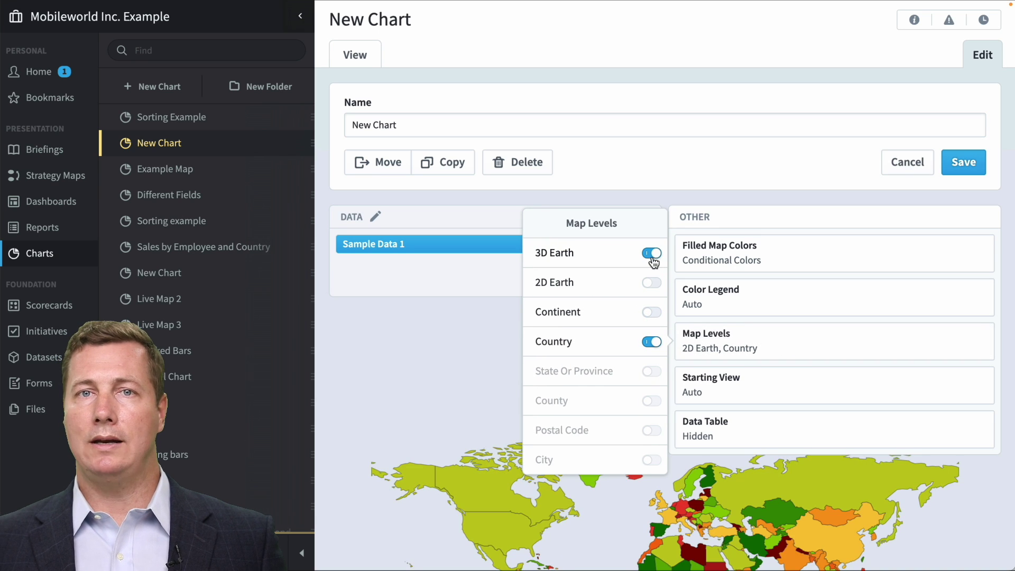
click(361, 54)
click(646, 348)
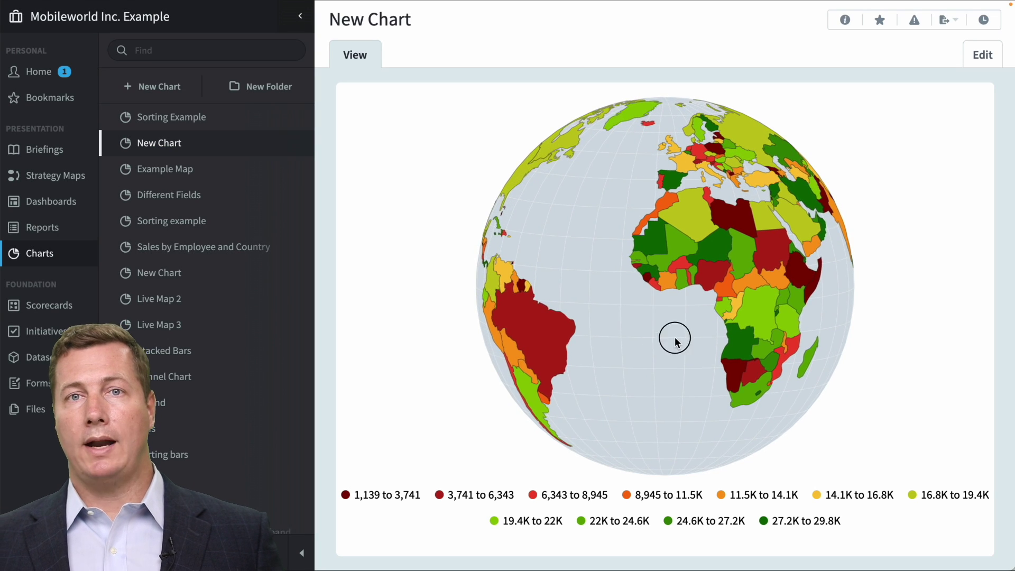
Rotate the globe, drilling into Brazil and then Chad and back out each time.
drag(670, 335, 788, 290)
click(653, 313)
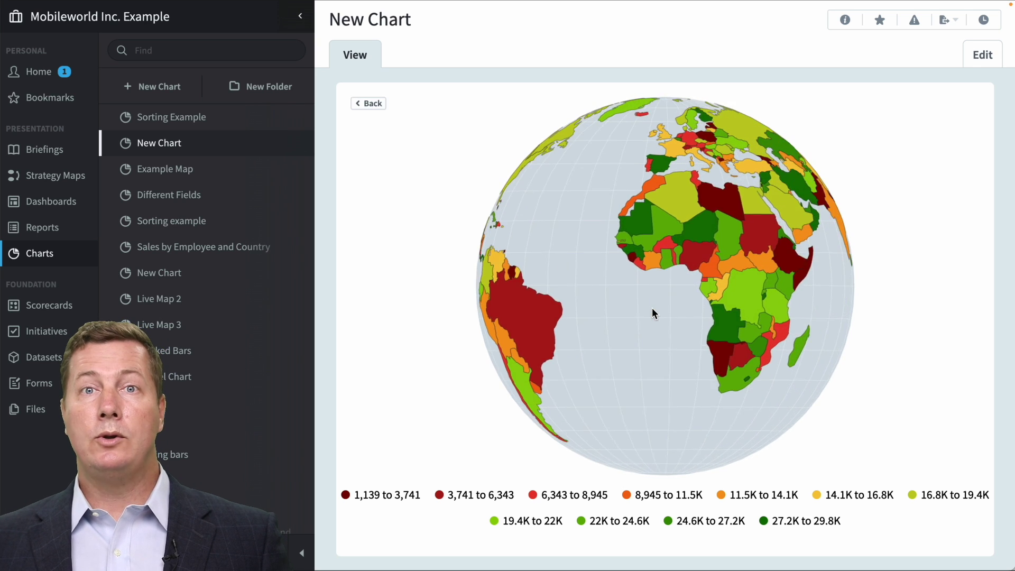
click(373, 104)
drag(579, 151, 563, 204)
click(611, 287)
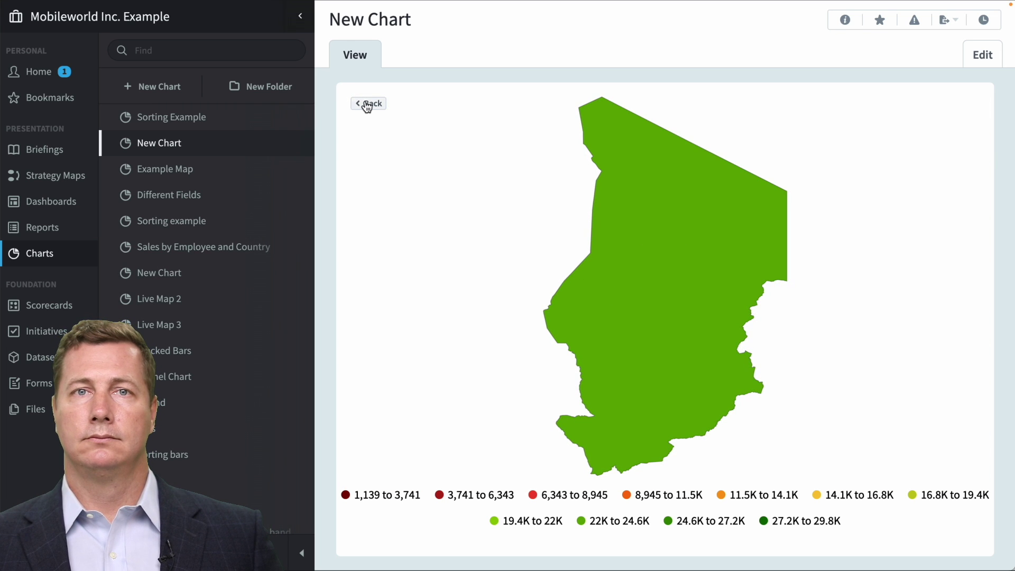
click(370, 103)
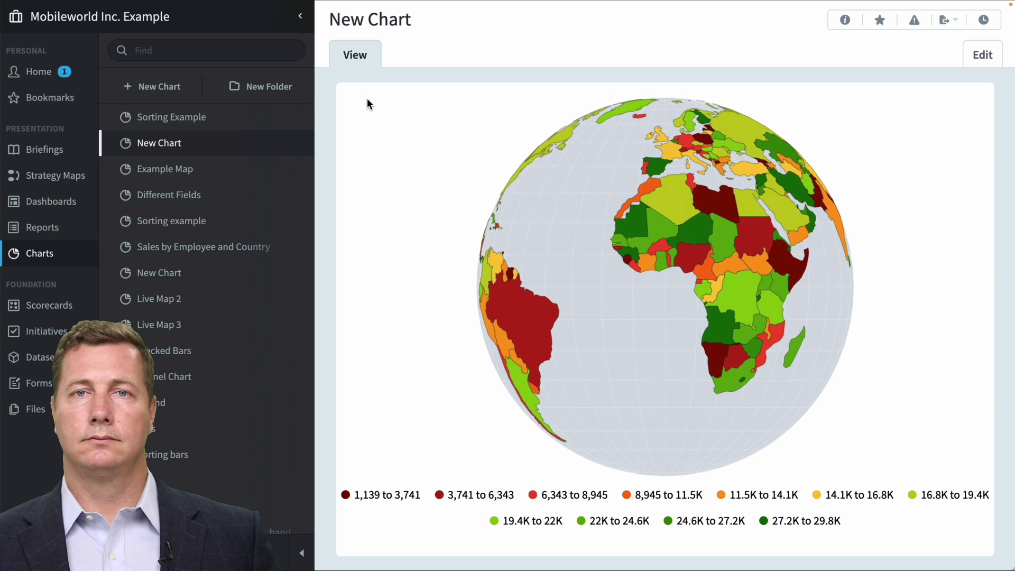
Open the data source settings for the Sample Data 1 series.
click(984, 52)
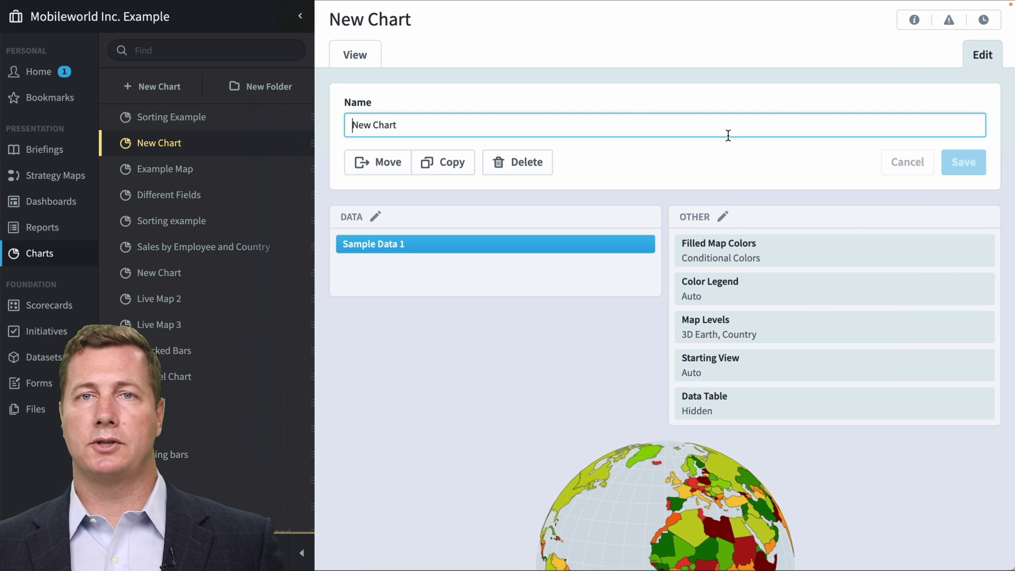
click(609, 248)
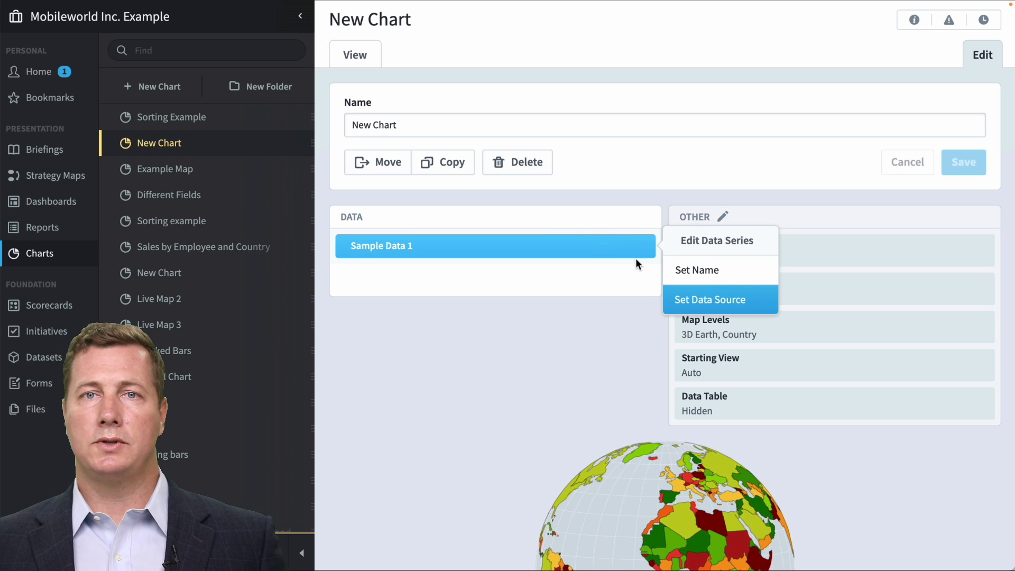
click(696, 300)
Set the map's data source to the Customers dataset, field Number of Customers.
click(650, 295)
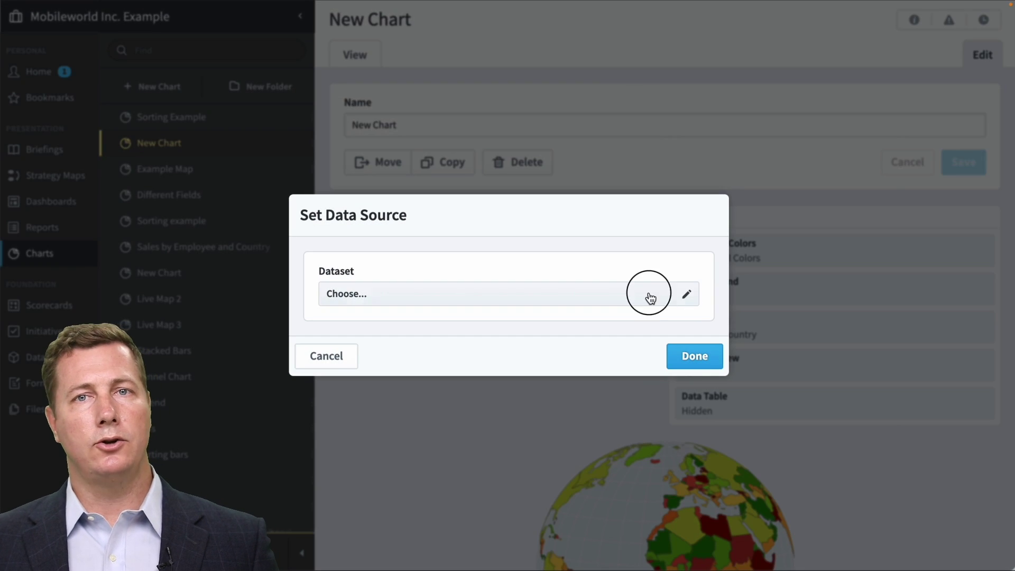
click(578, 203)
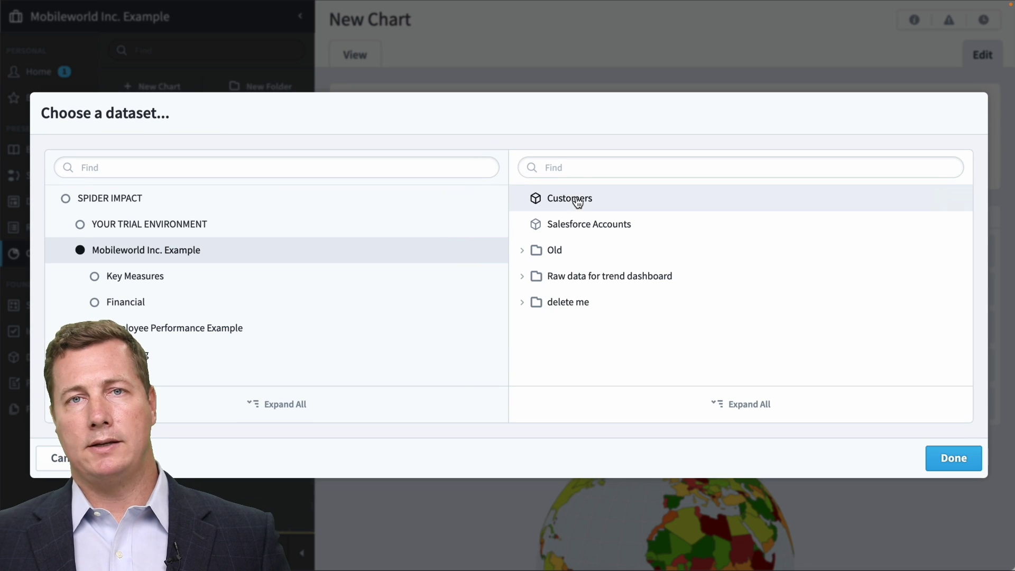
click(946, 453)
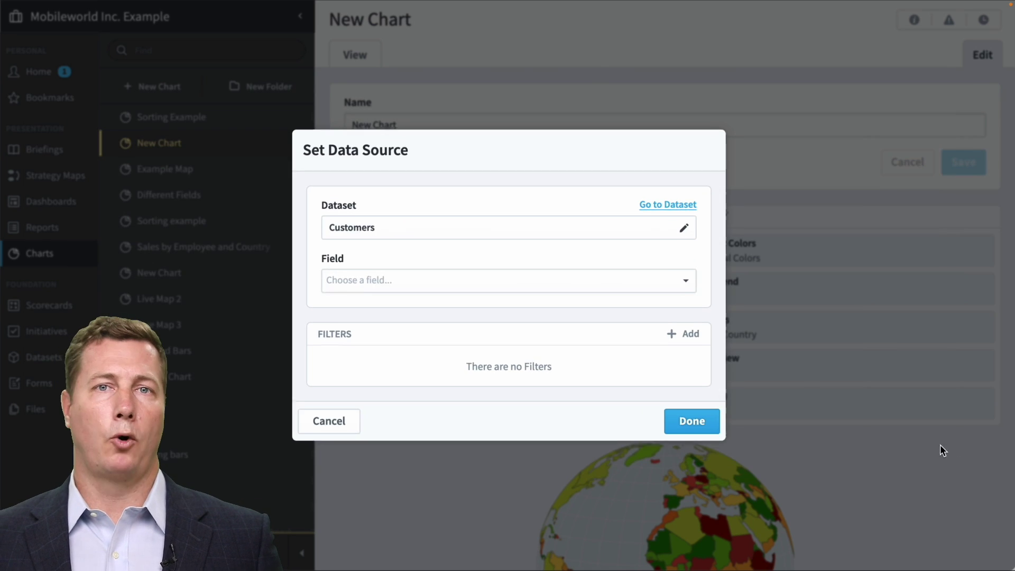
click(627, 279)
click(609, 307)
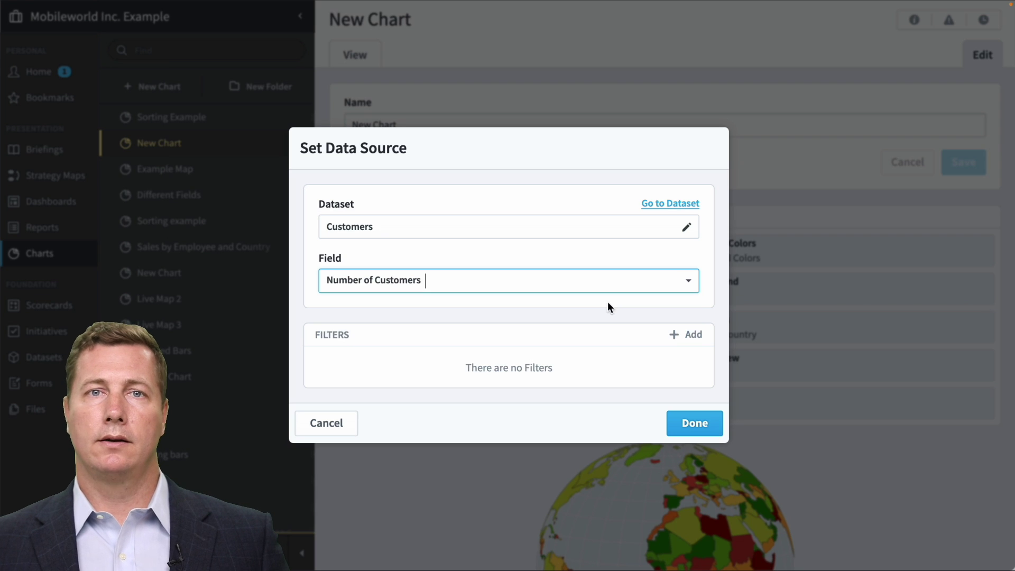
click(693, 424)
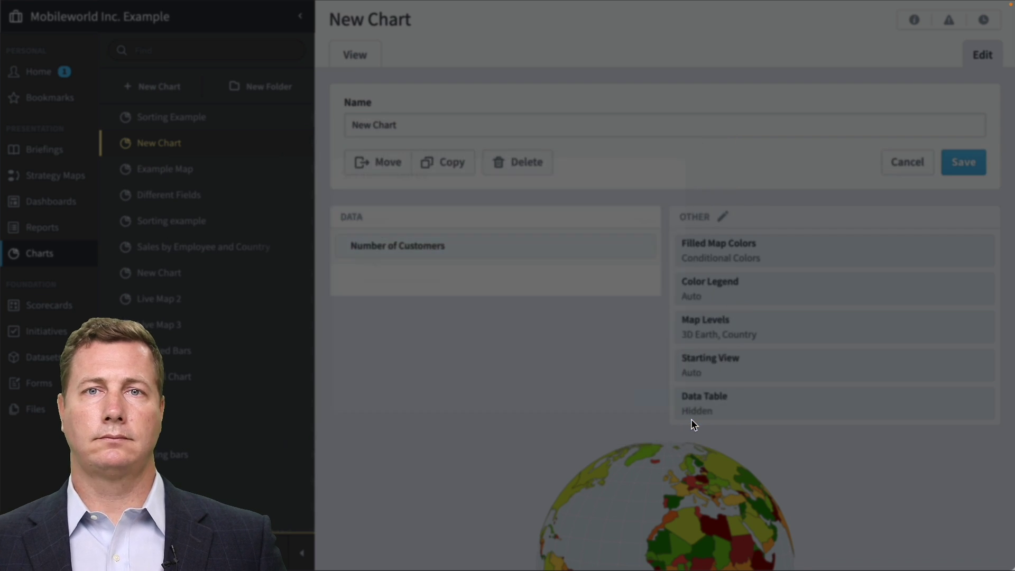
Save the chart and drill into the United States on the map.
click(357, 54)
click(637, 340)
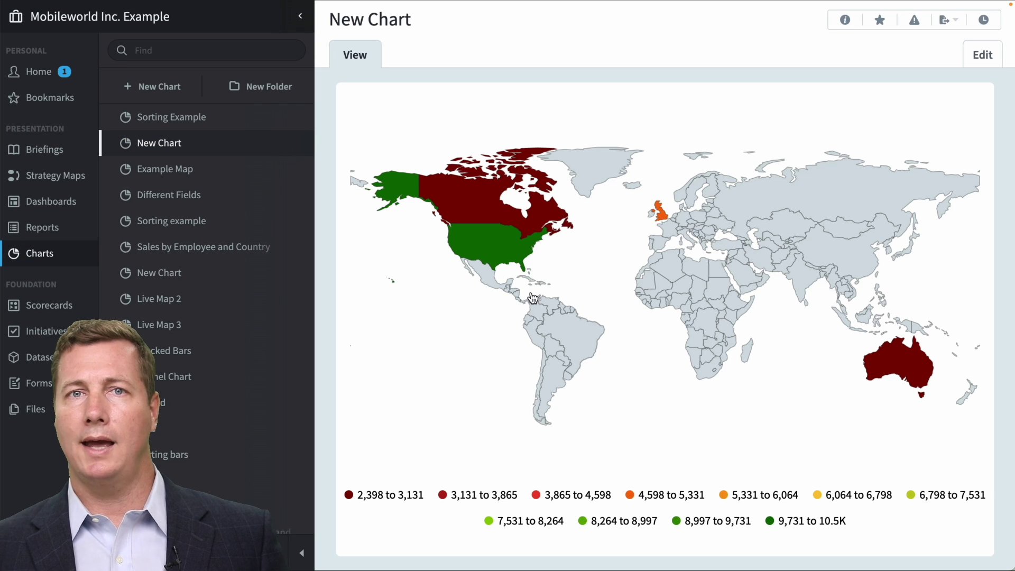
click(497, 242)
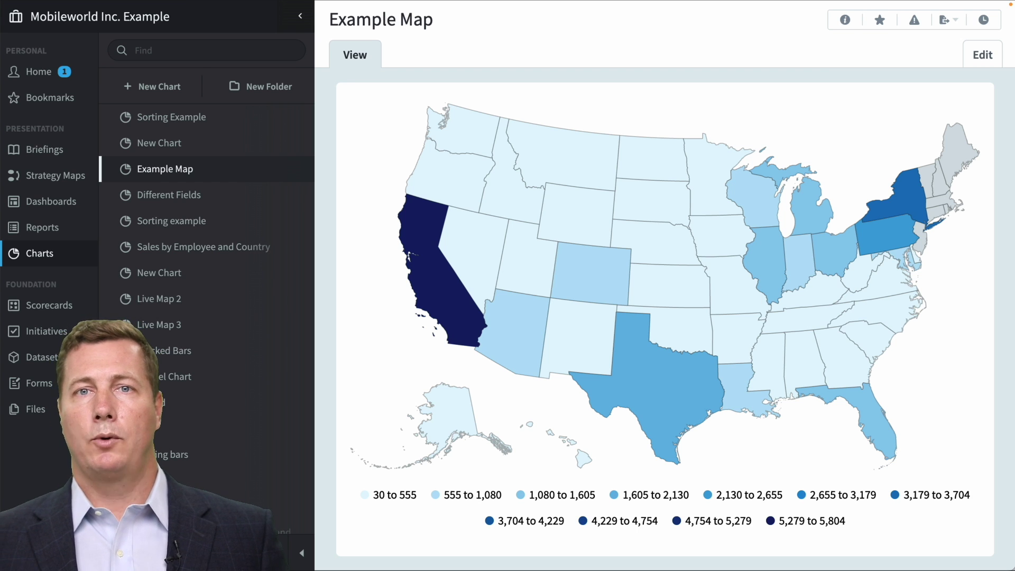
Drill the US map into Texas and back out.
mouse_move(657, 400)
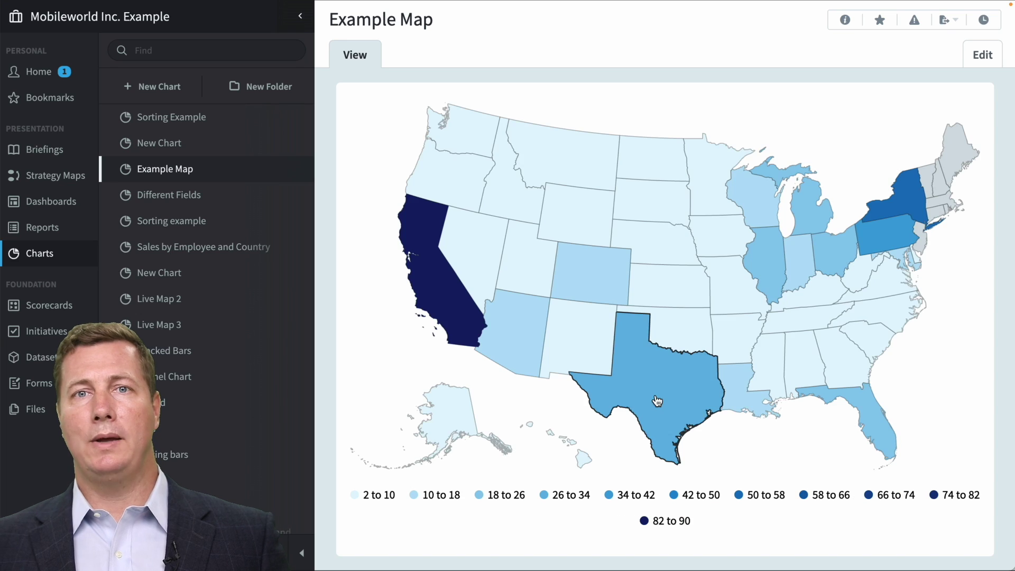
click(657, 401)
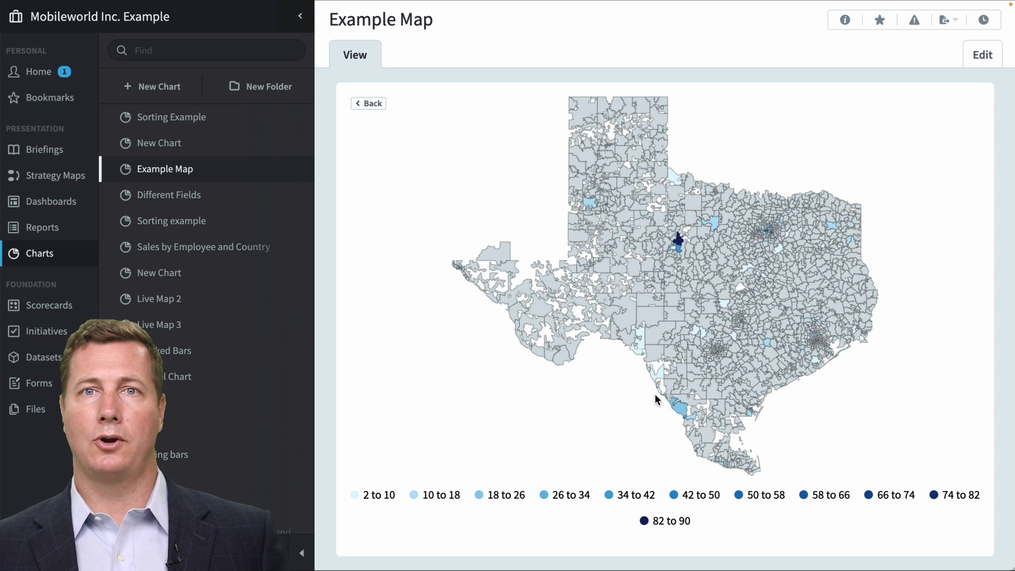
click(373, 105)
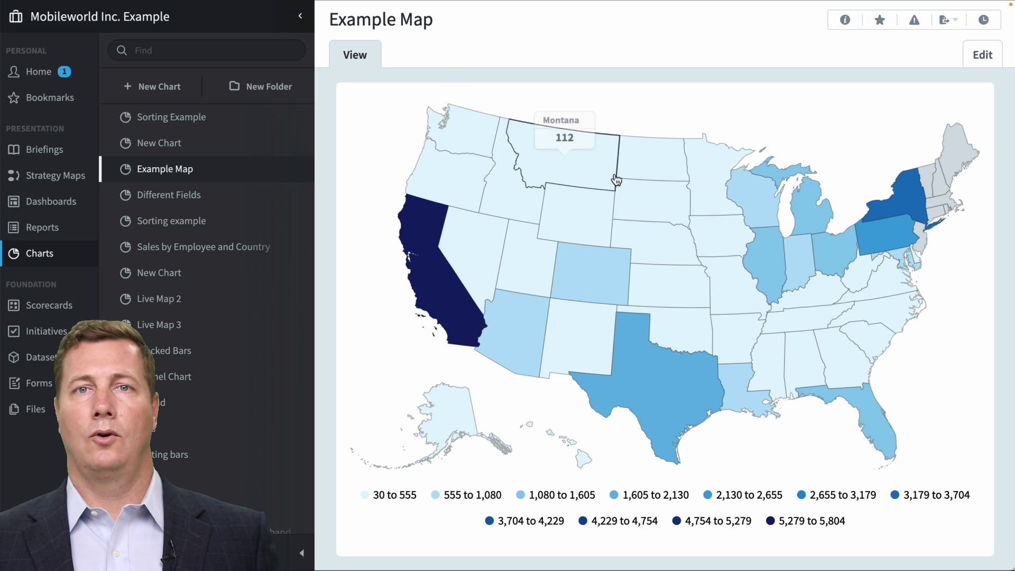
Drill into Nebraska and an Omaha ZIP area, then filter the dashboard to Tennessee and back.
click(654, 239)
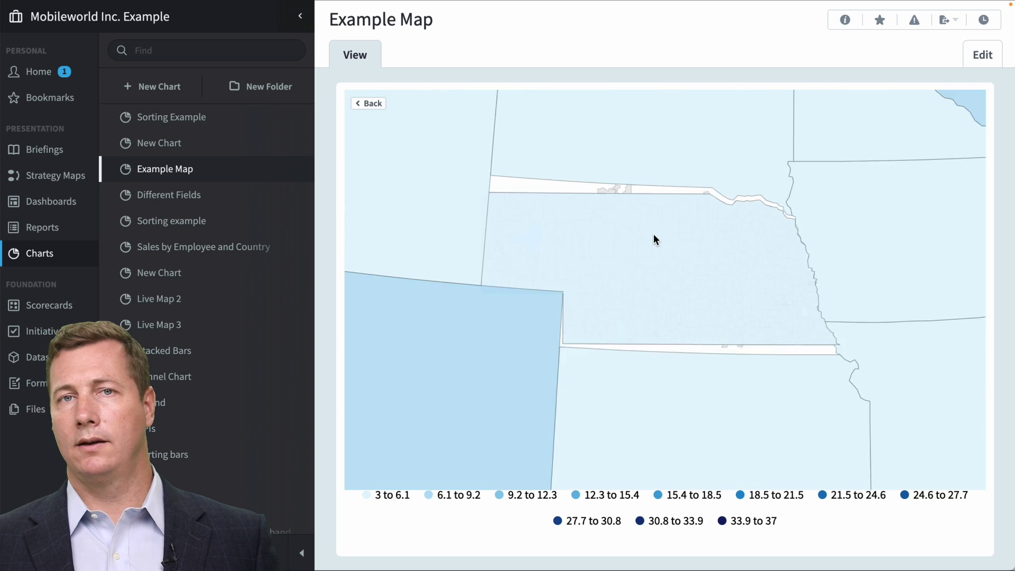
click(926, 322)
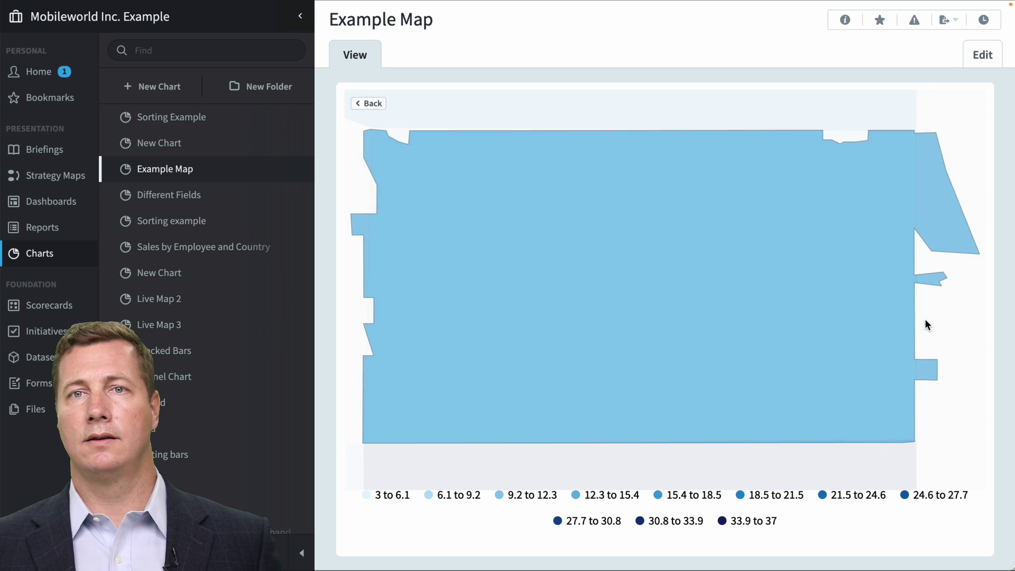
click(375, 103)
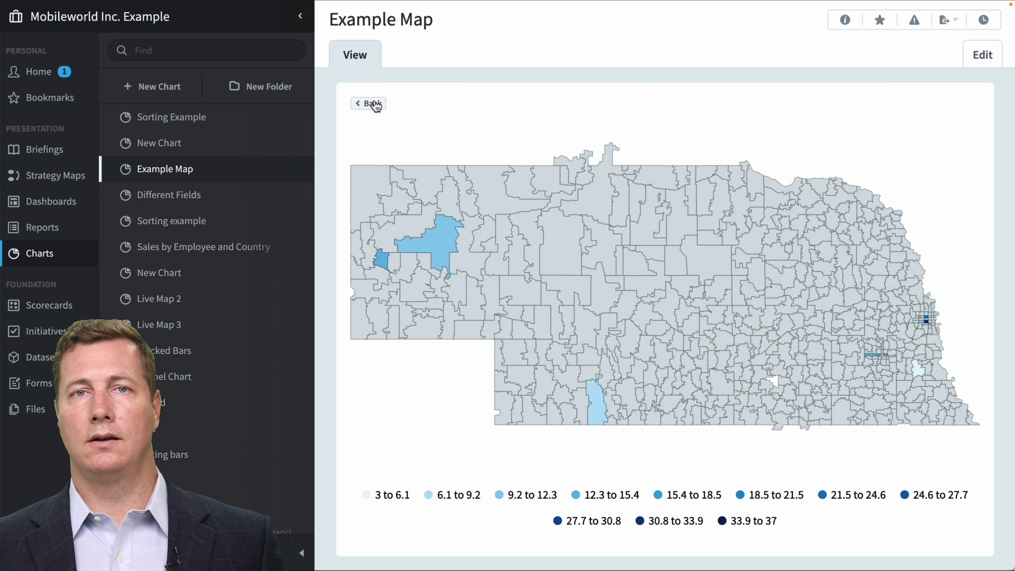
click(375, 103)
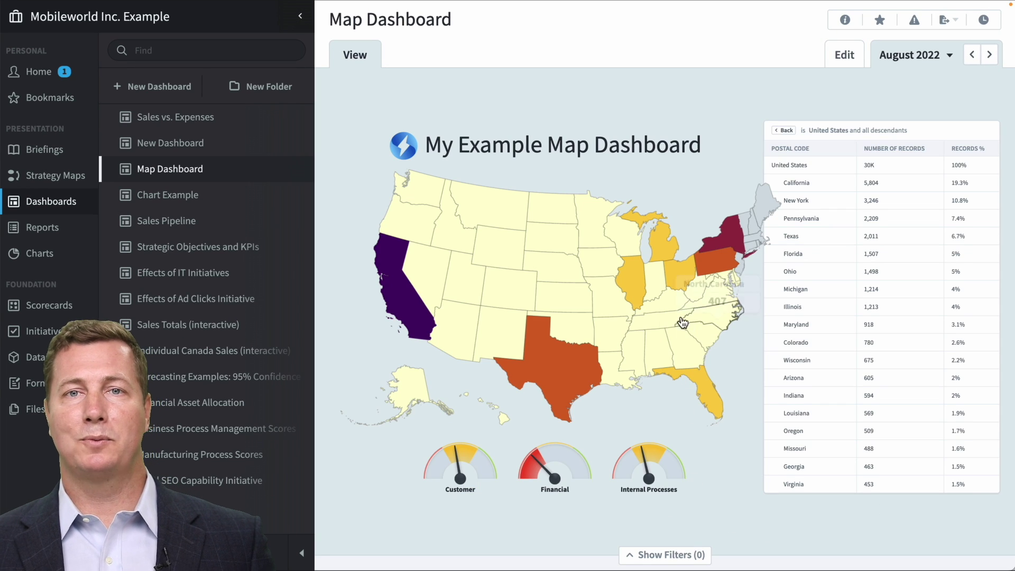
click(677, 317)
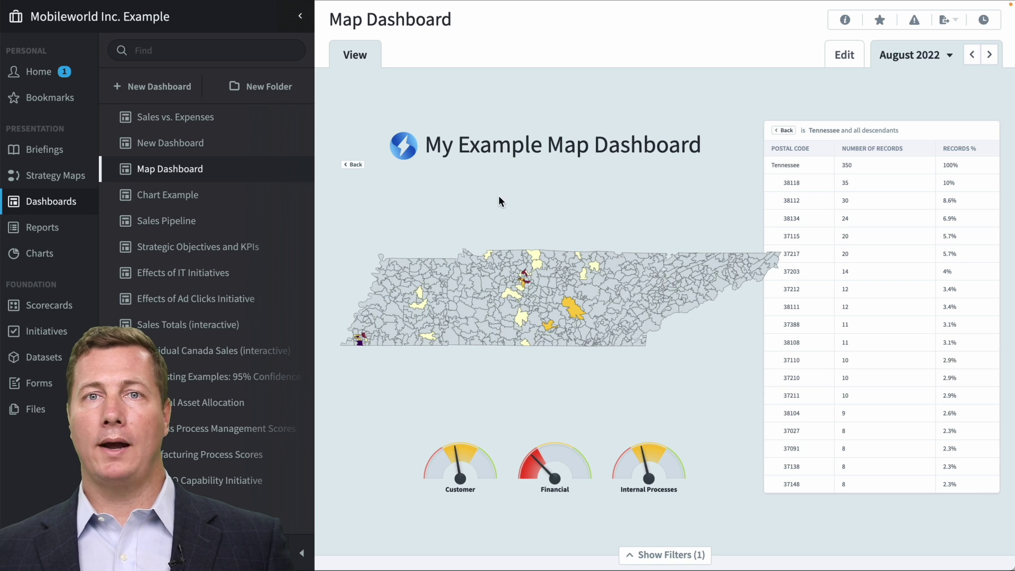
click(352, 164)
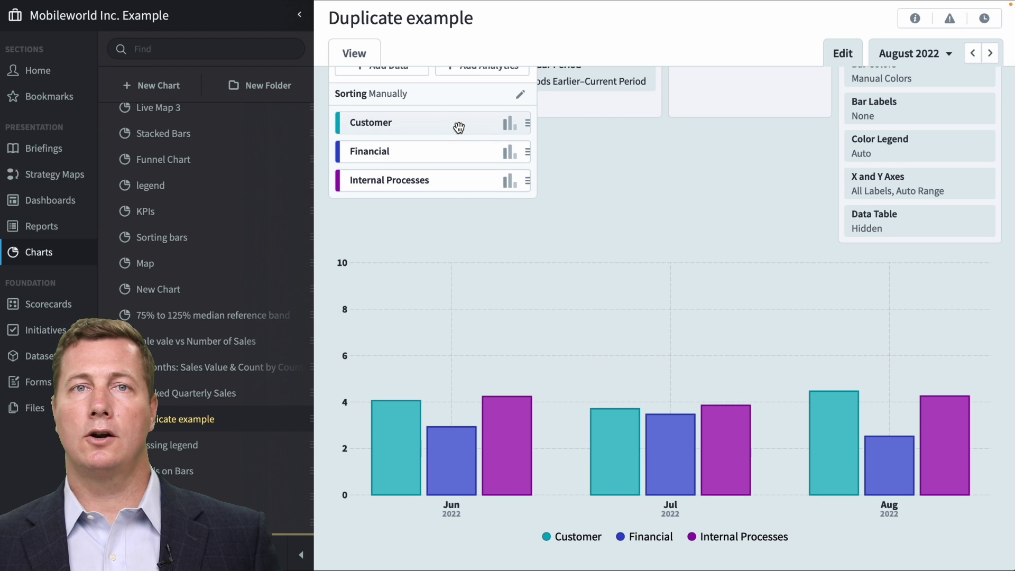
Duplicate the Customer data series and dismiss the series ordering list.
click(459, 127)
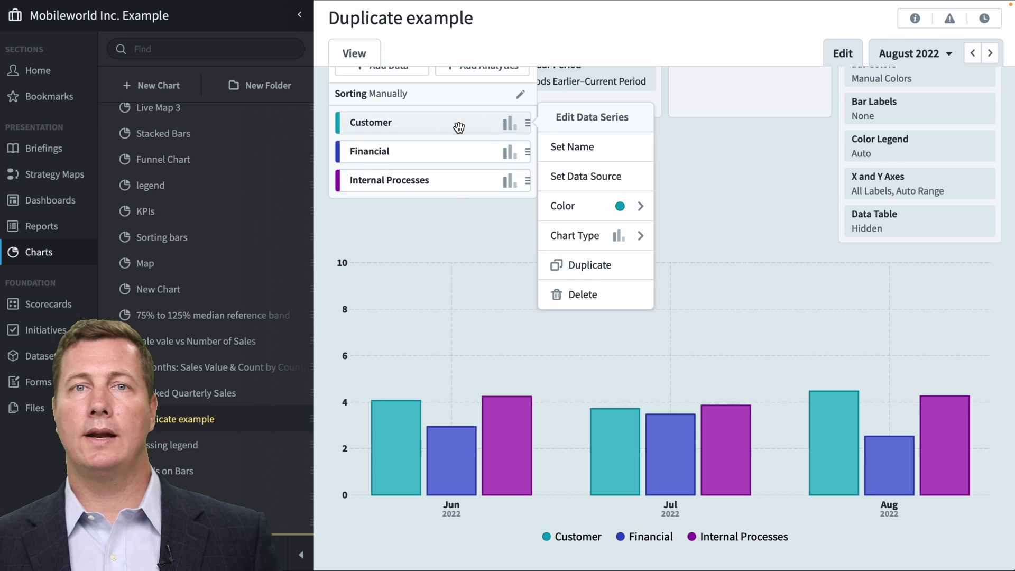
click(590, 275)
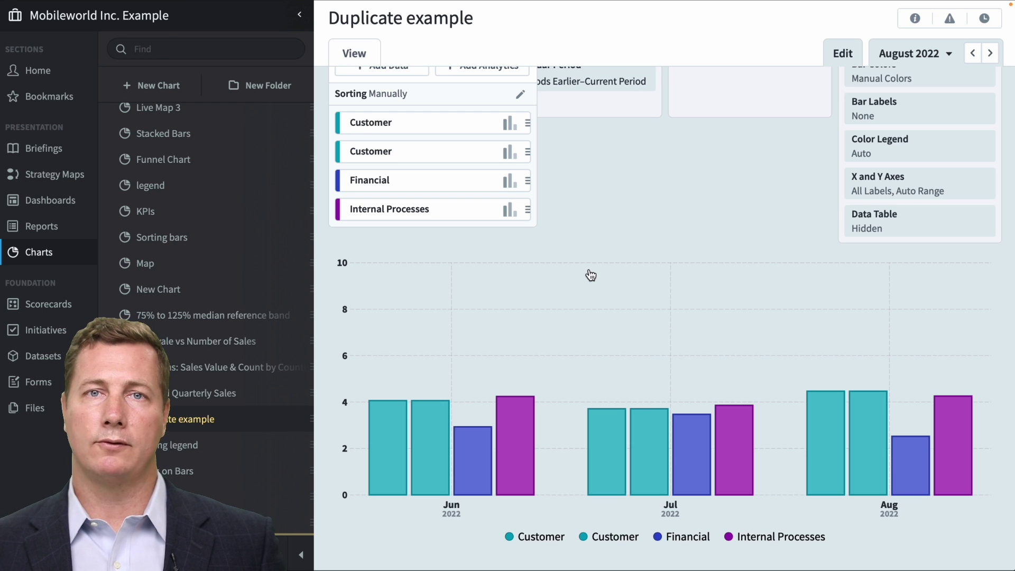
click(591, 275)
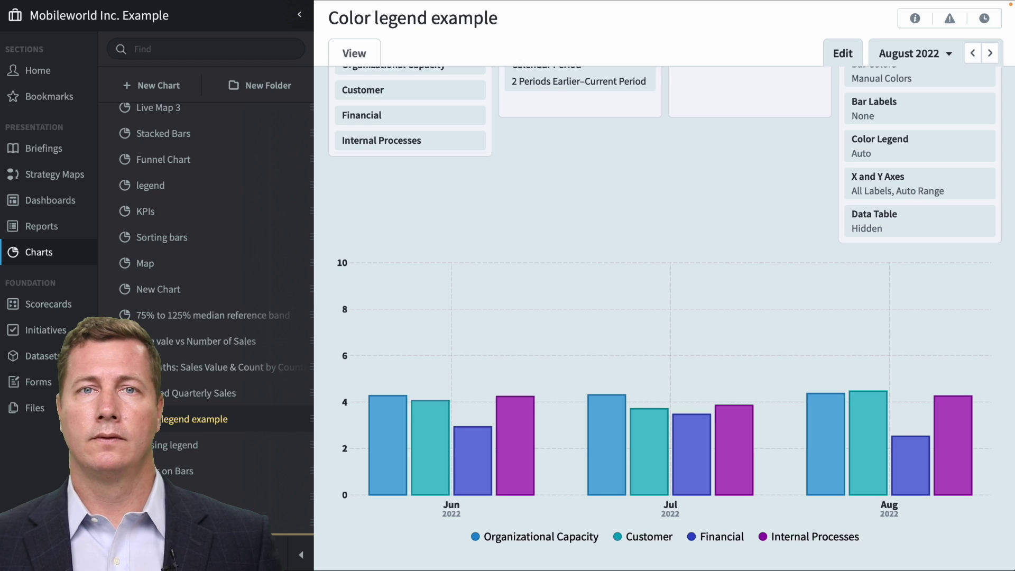
Set the Color legend example chart's colour legend layout to Vertical.
click(940, 154)
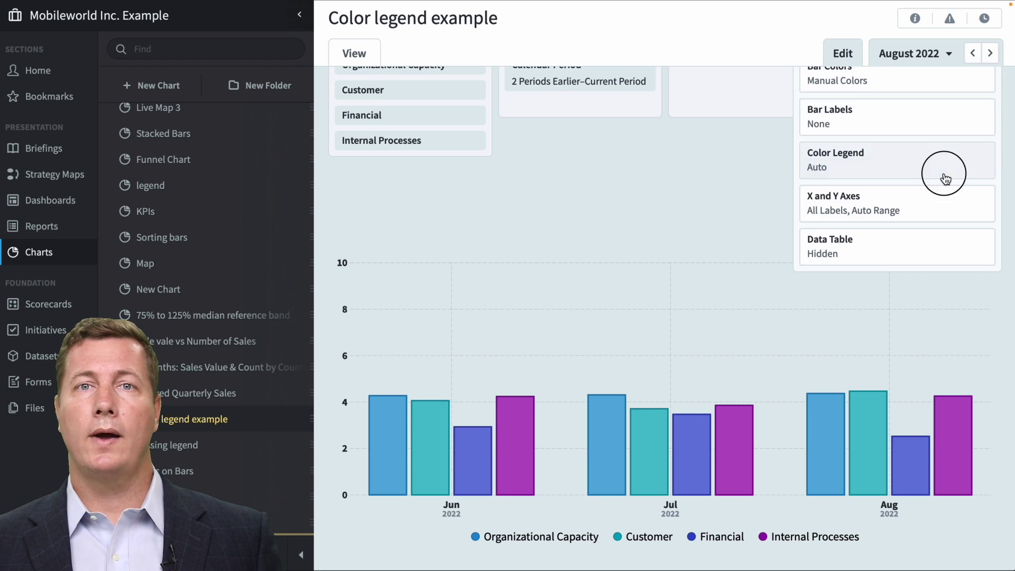
click(481, 301)
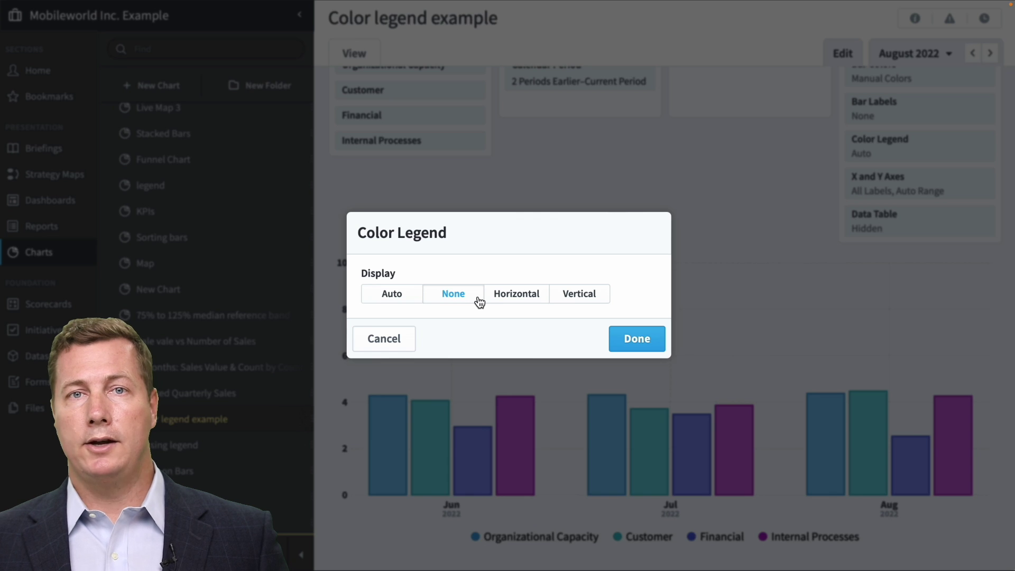
click(549, 298)
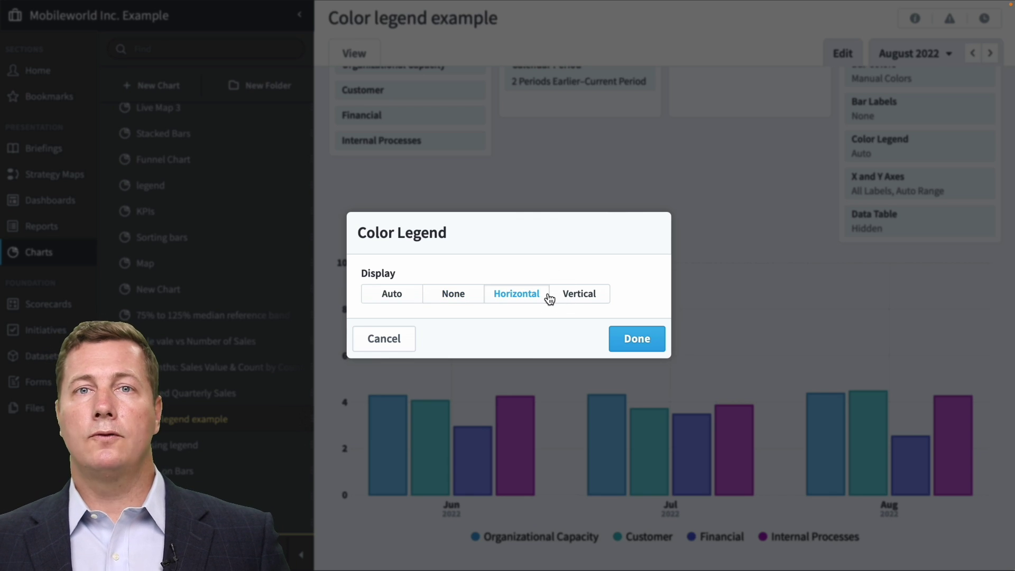
click(604, 293)
click(638, 351)
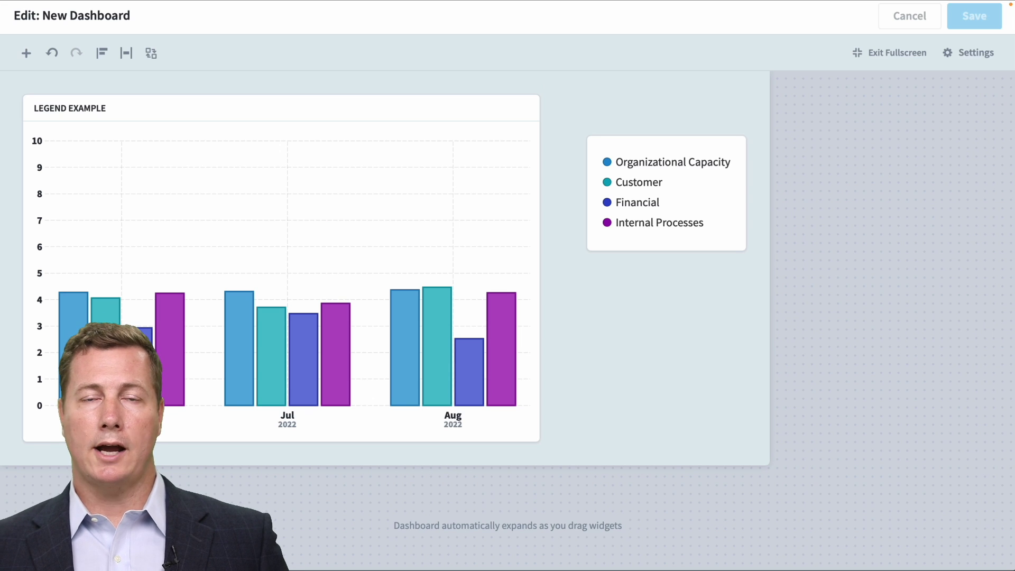
Reposition the legend widget and show the chart's colour legend in its title bar.
drag(702, 206, 723, 249)
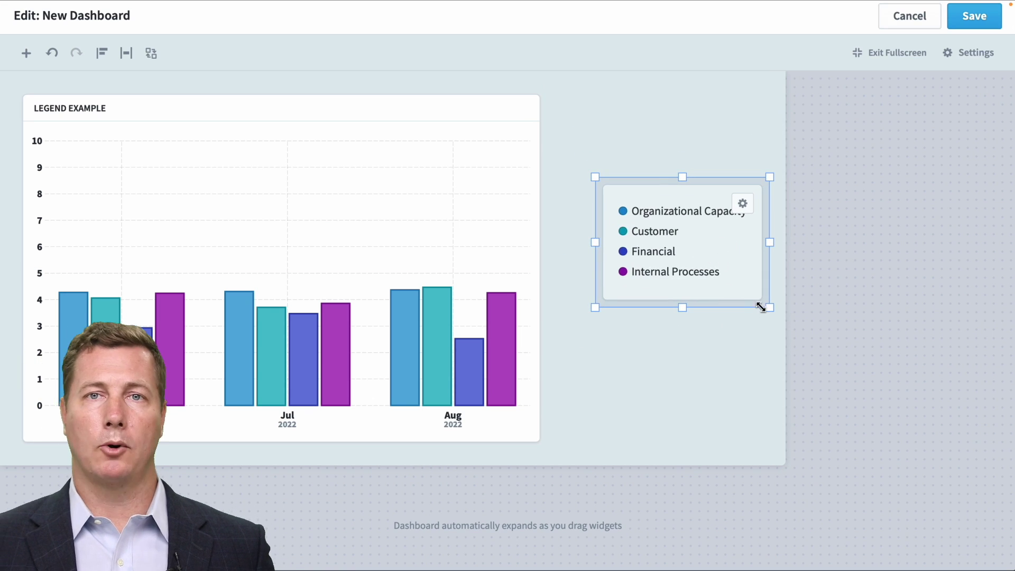
drag(770, 308, 769, 313)
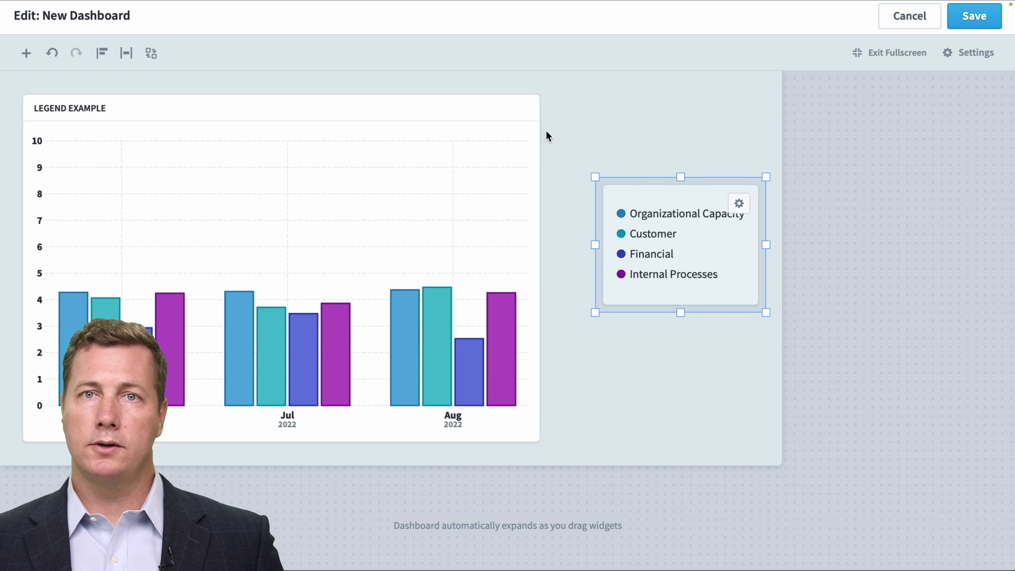
click(519, 125)
click(520, 114)
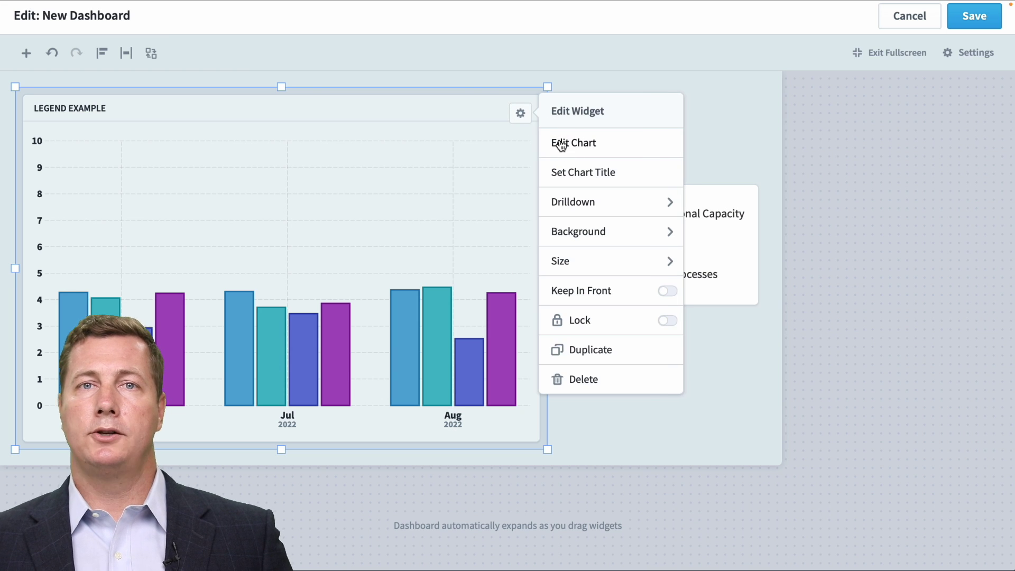
click(557, 144)
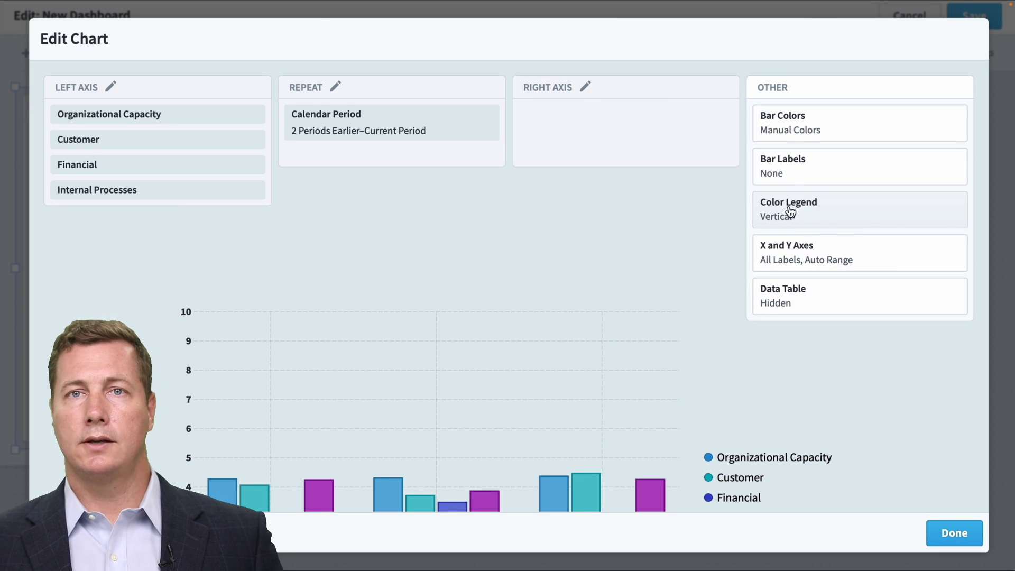
click(790, 207)
click(640, 294)
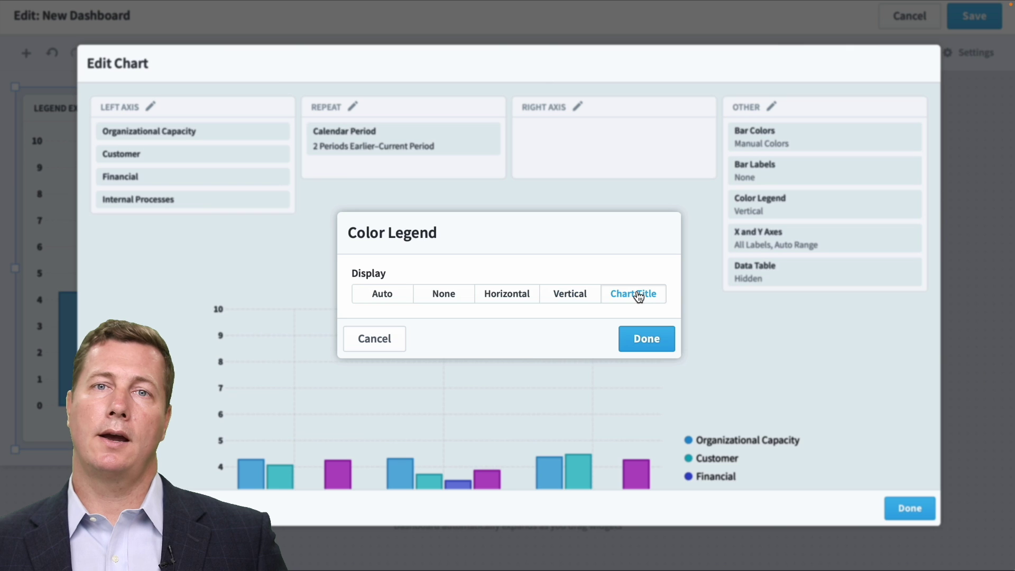
click(646, 338)
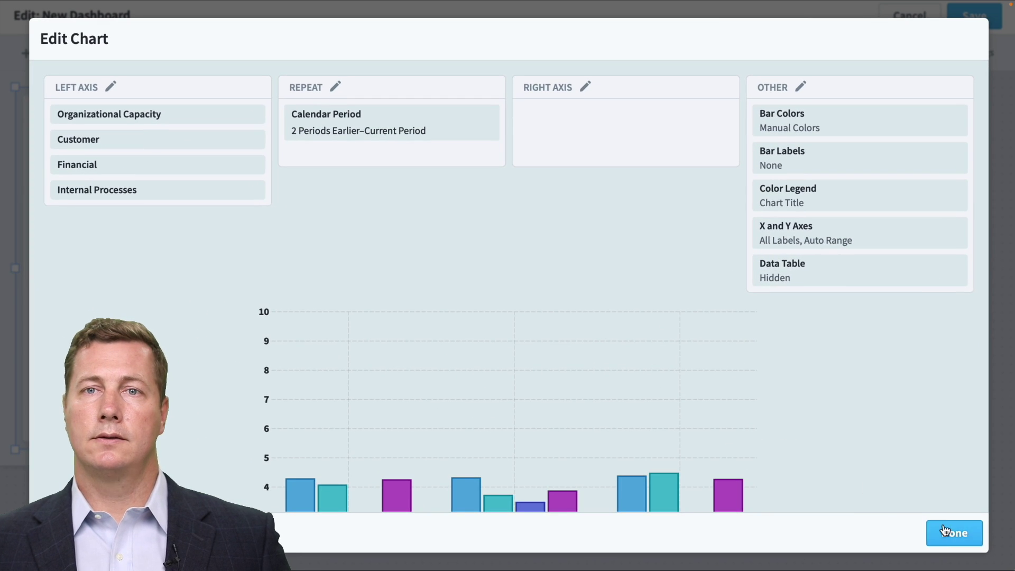
click(949, 533)
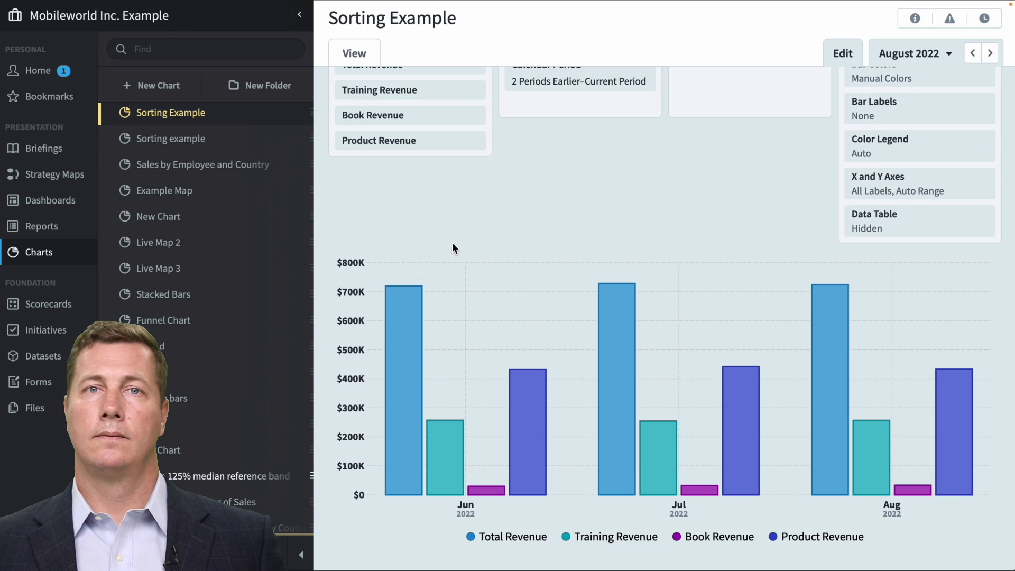
In the Sorting Example chart, move Total Revenue below Training Revenue.
scroll(452, 158, up, 2)
click(452, 121)
drag(452, 121, 453, 146)
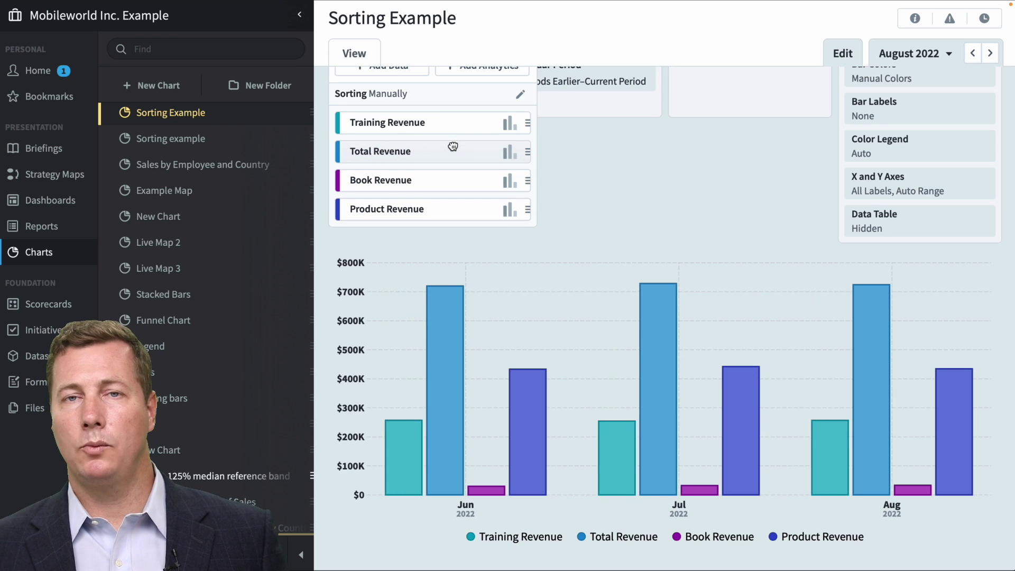
Sort the chart's data series By Value, High to Low.
click(521, 96)
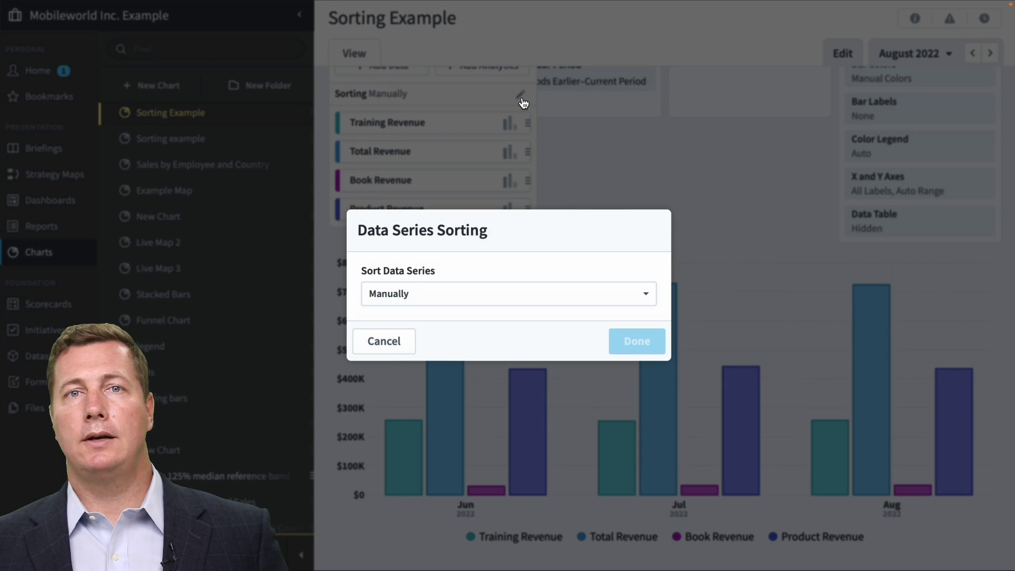
click(612, 294)
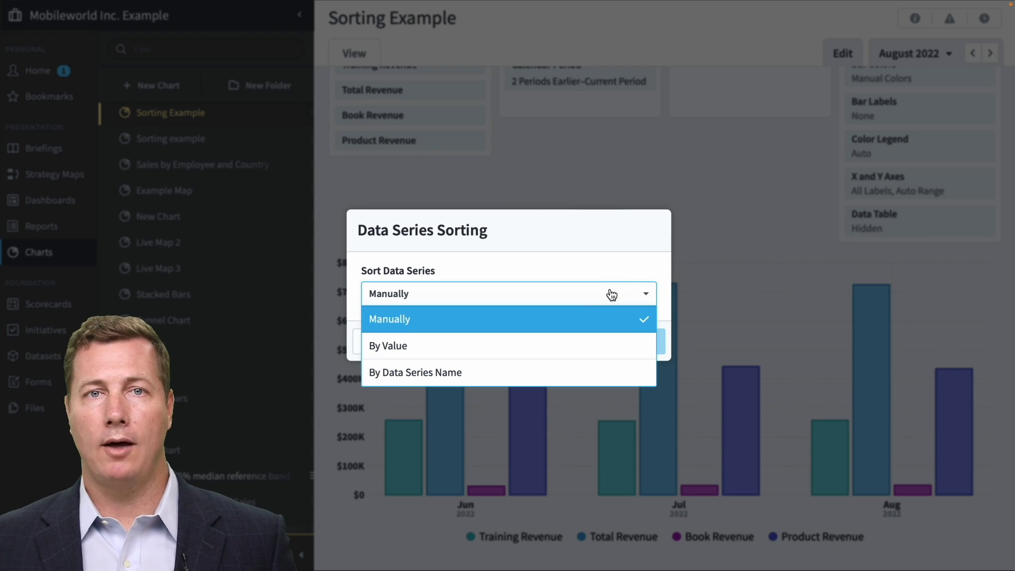
click(599, 346)
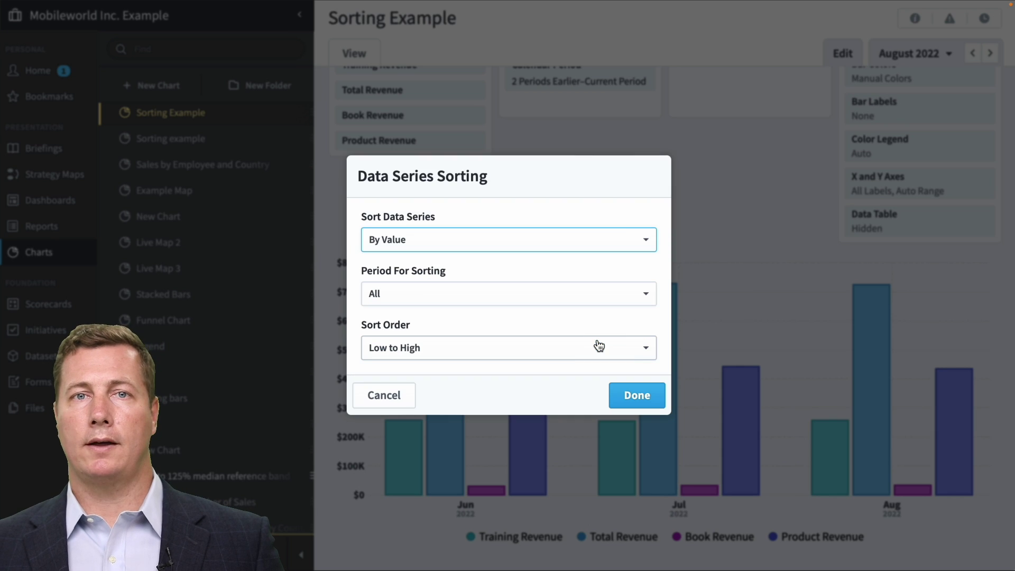
click(599, 346)
click(582, 399)
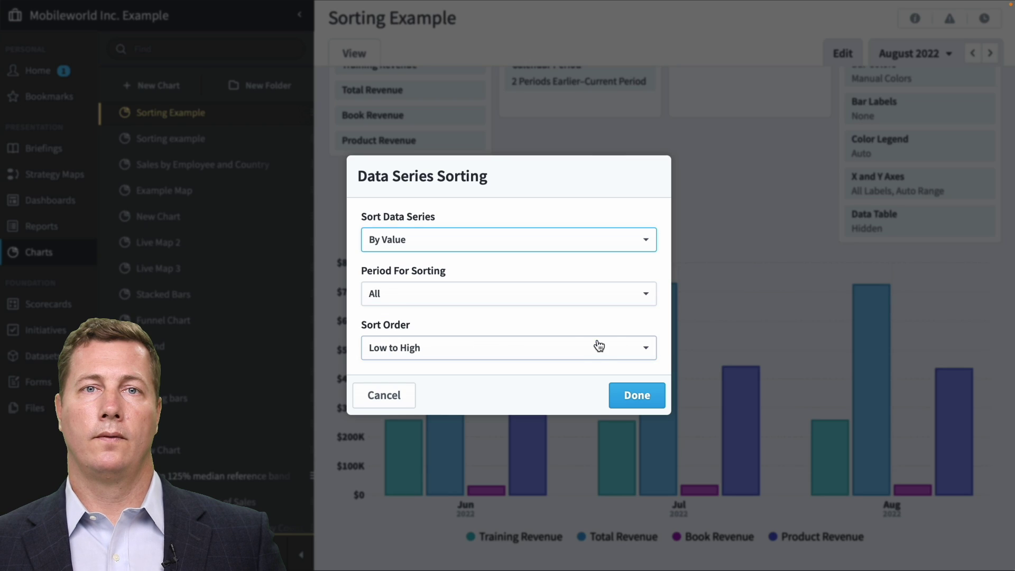
click(599, 347)
click(583, 399)
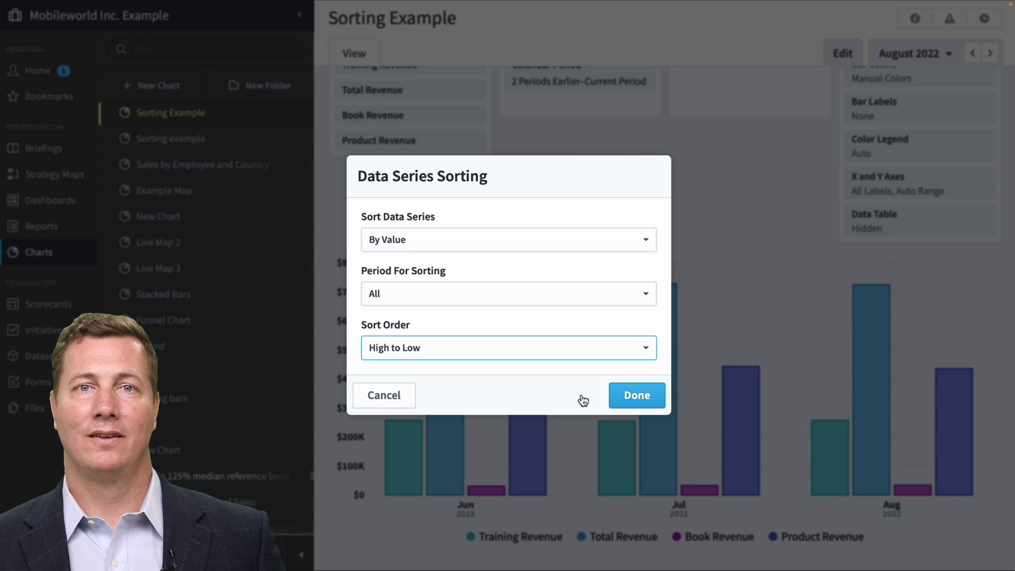
click(636, 397)
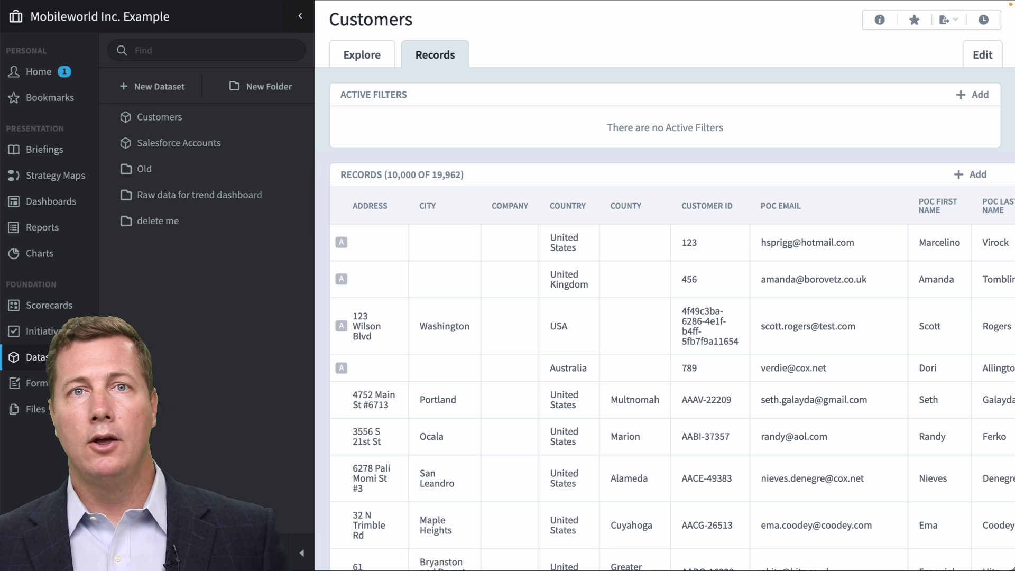
Change a customer record's Country from United Kingdom to Canada and save it.
scroll(827, 478, down, 10)
scroll(827, 480, right, 5)
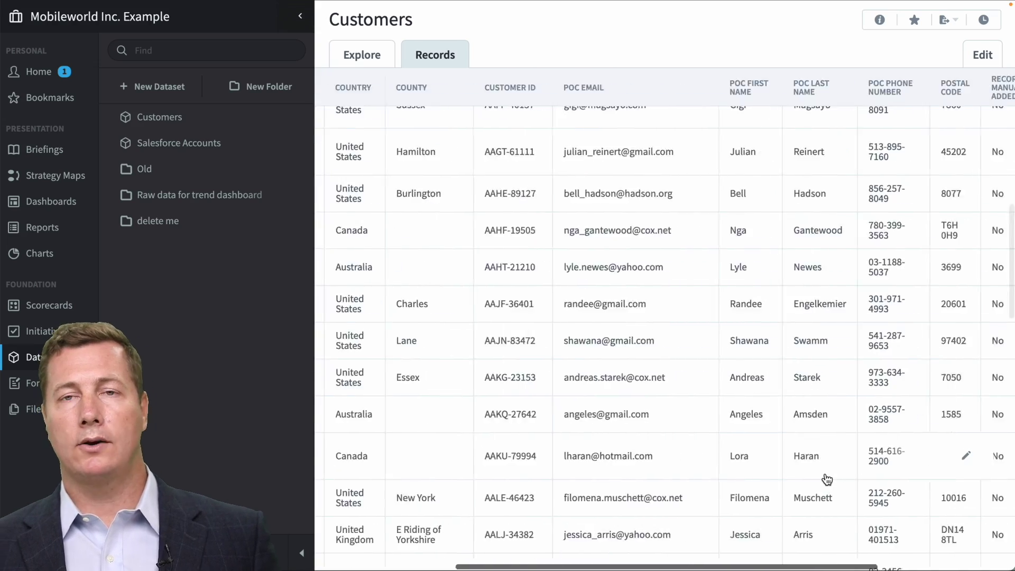
scroll(827, 480, right, 3)
scroll(827, 480, left, 5)
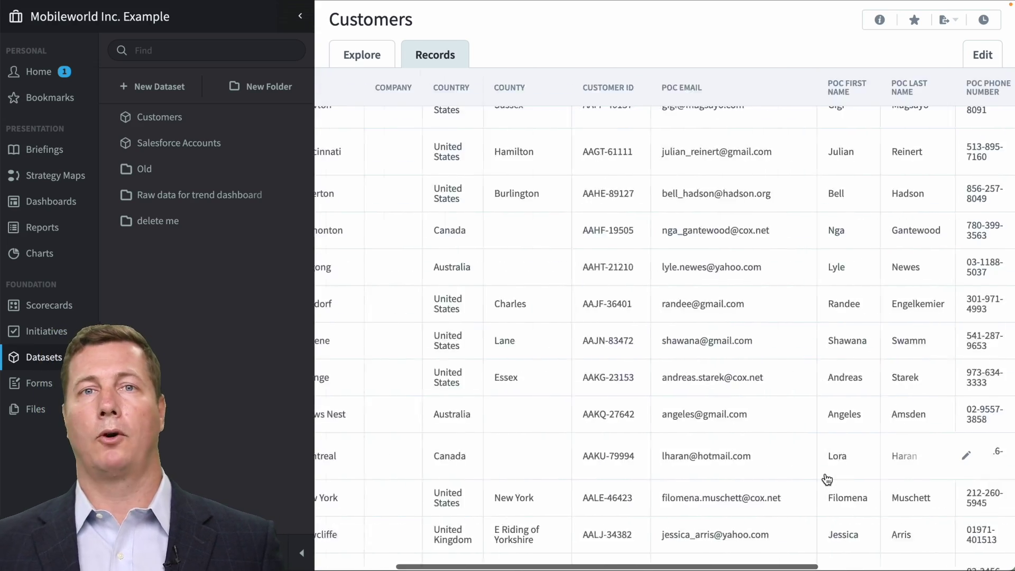
scroll(826, 480, right, 5)
scroll(827, 478, down, 8)
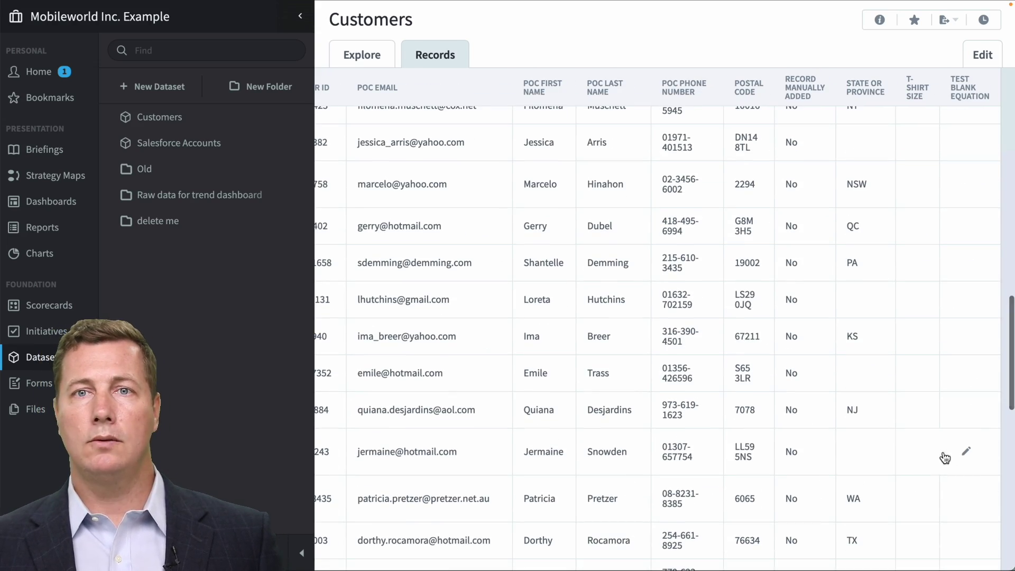
click(962, 452)
click(419, 294)
key(ctrl+a)
key(BackSpace)
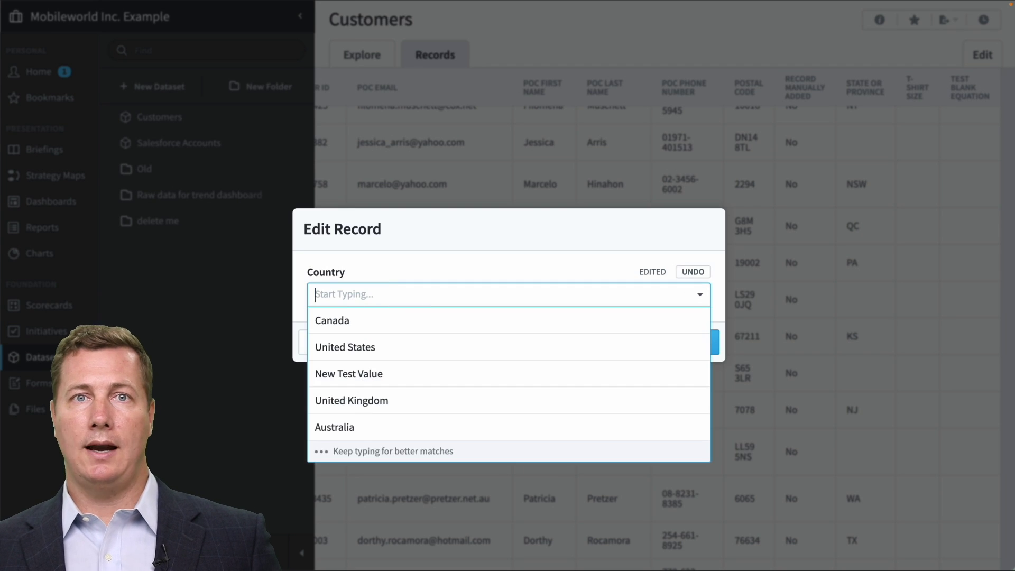
click(405, 318)
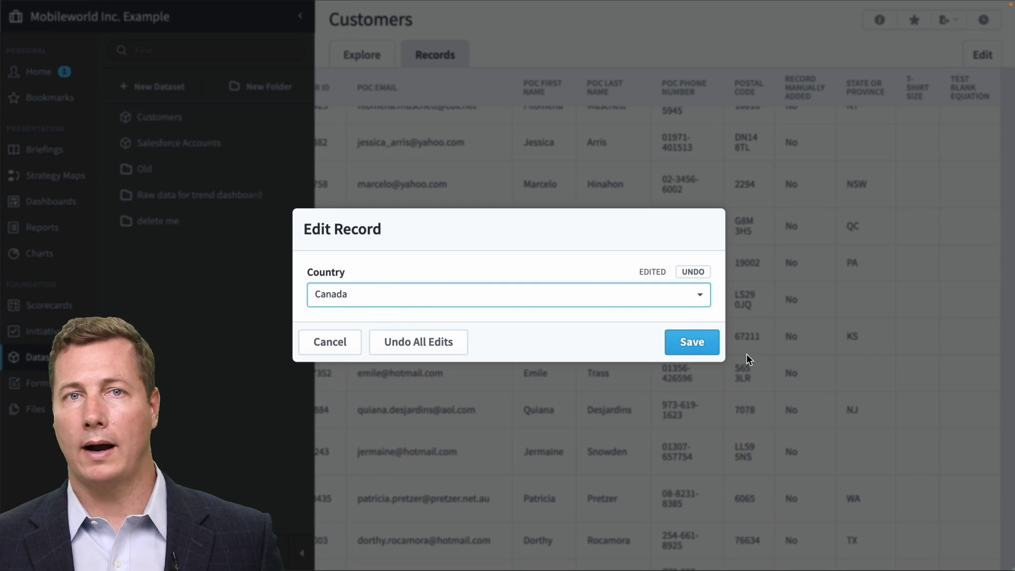
click(707, 347)
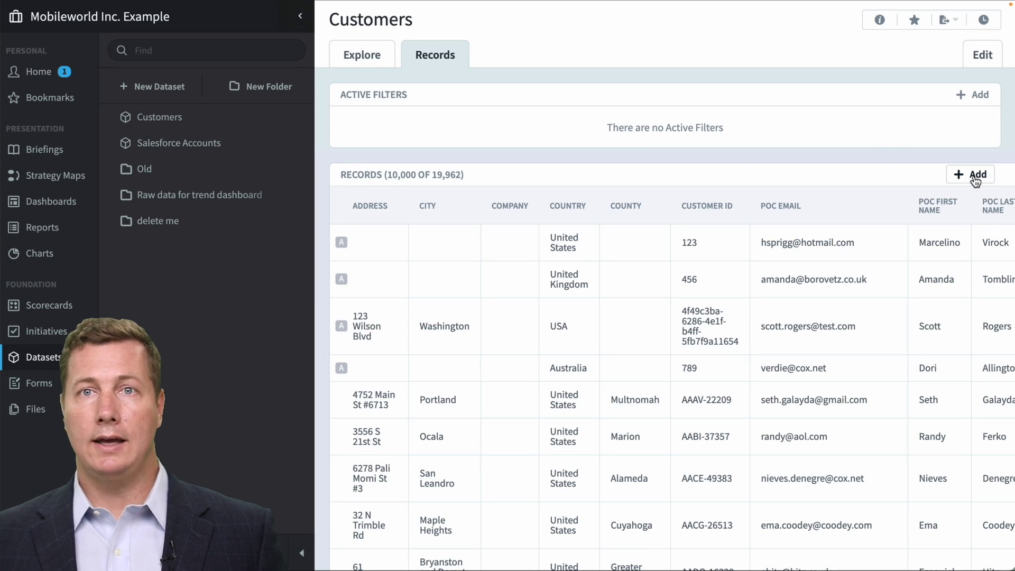
Start a new Customers record and enter a street address in its Address field.
click(973, 174)
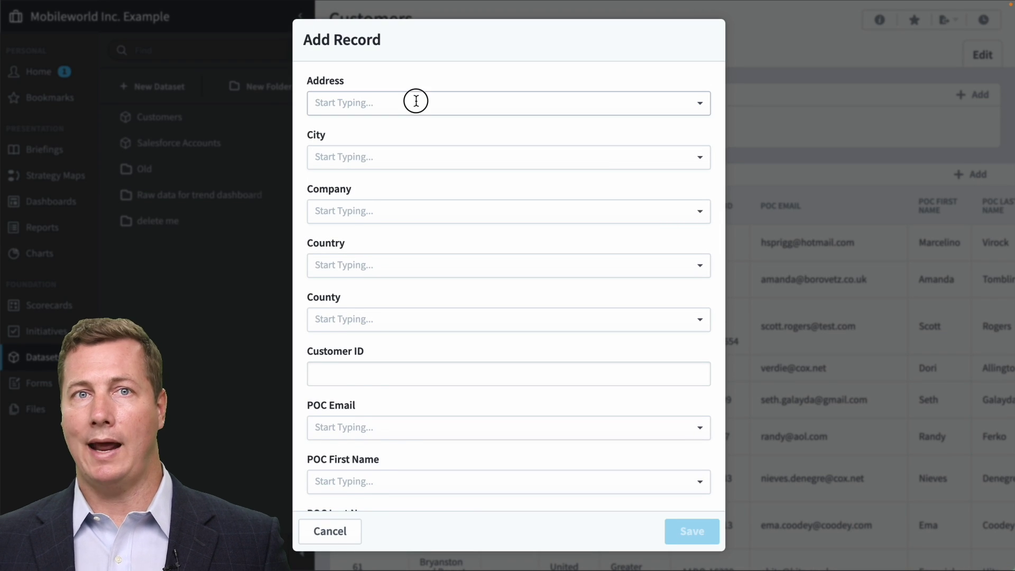
click(416, 101)
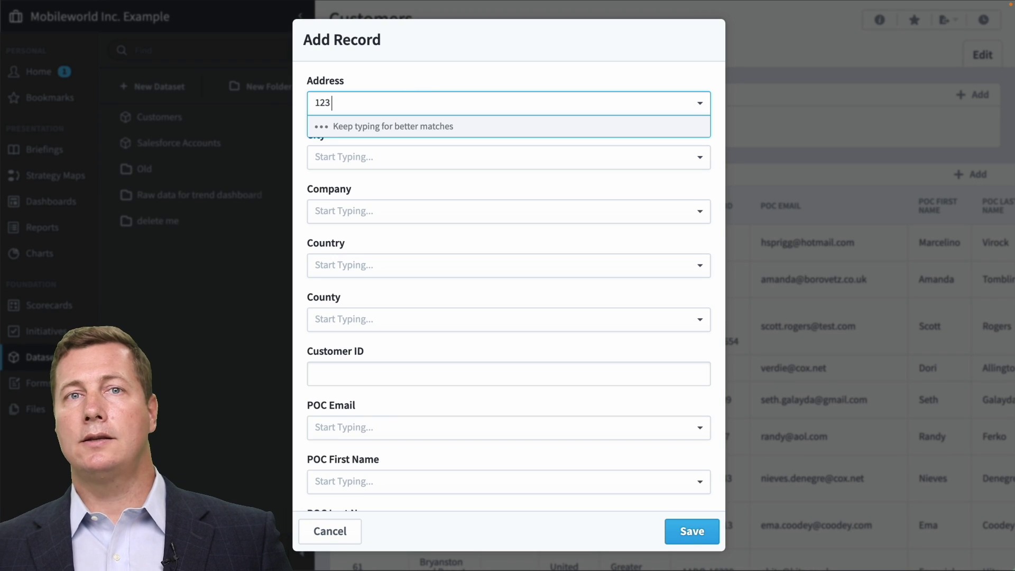
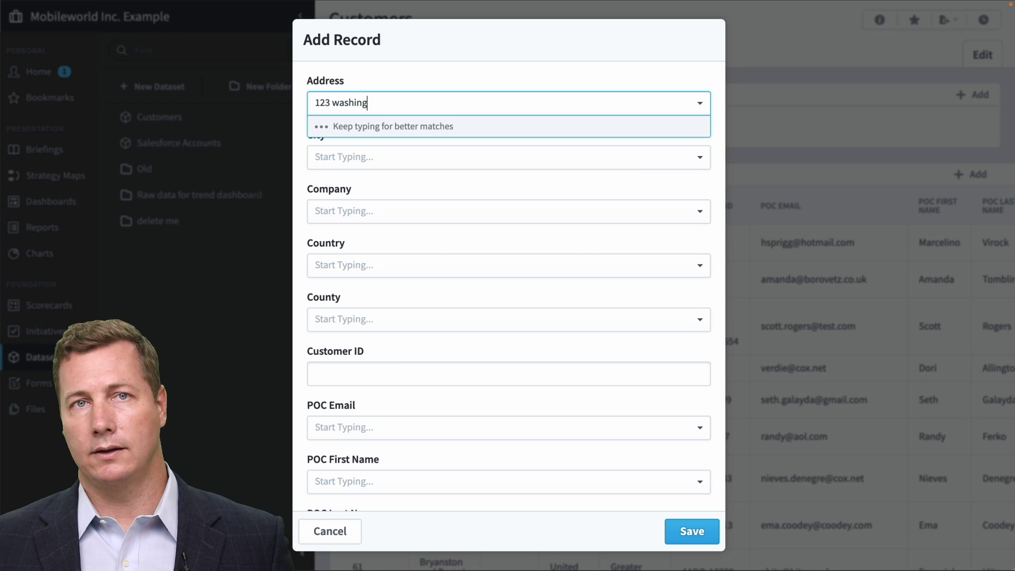
click(412, 81)
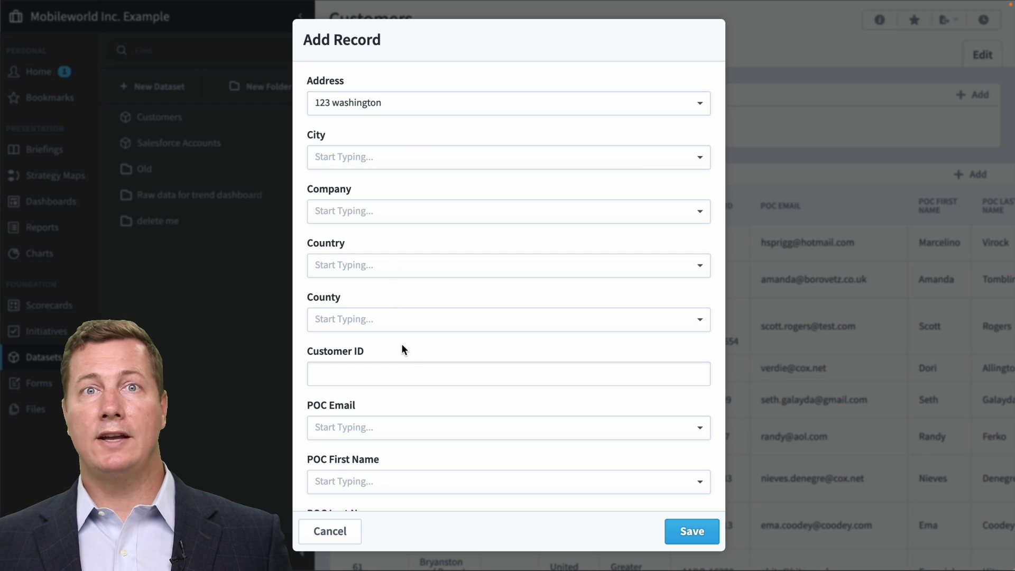
scroll(409, 376, down, 4)
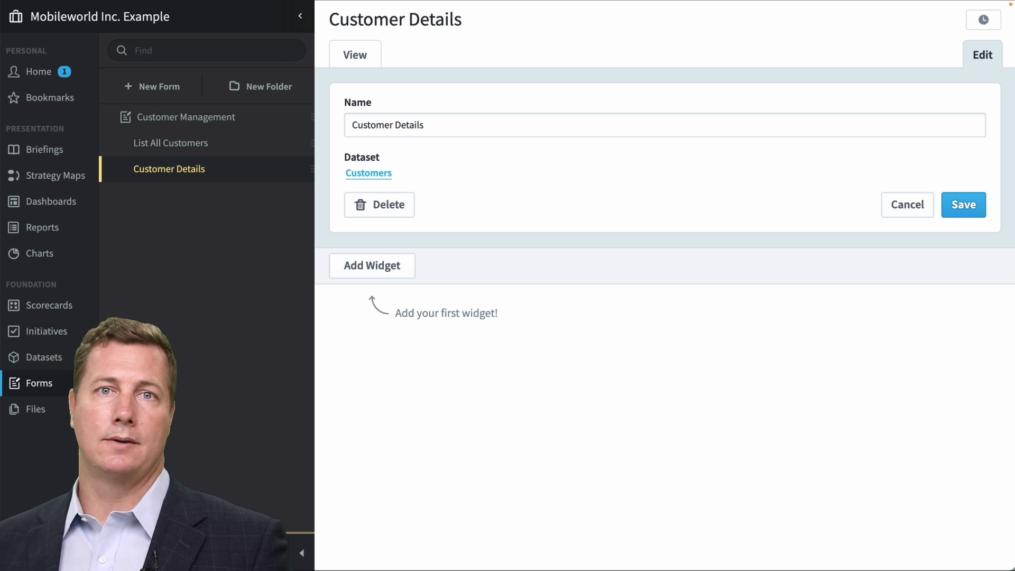
Add Address, Company and County single-field widgets to the Customer Details form.
click(376, 271)
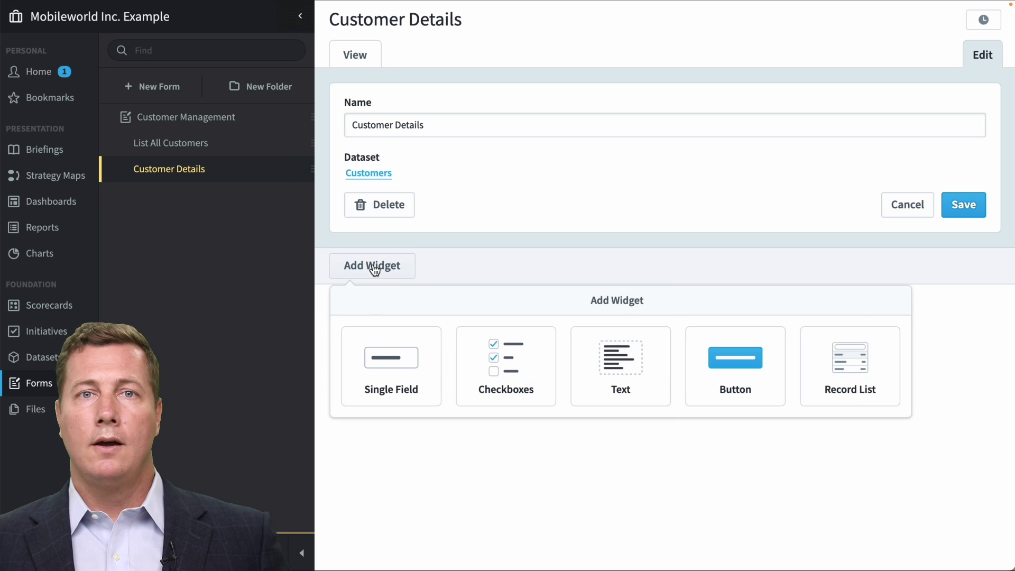
click(380, 371)
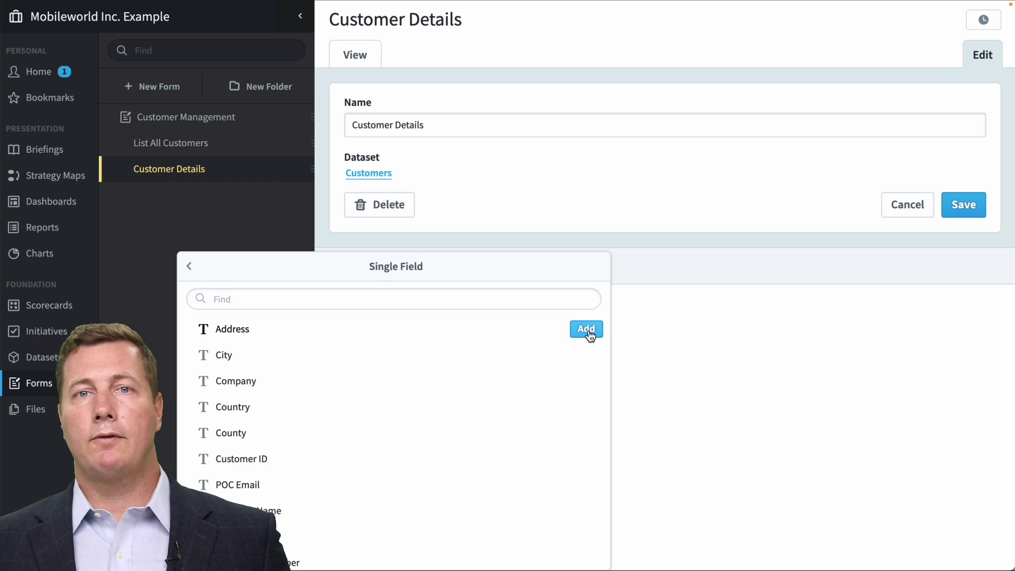
click(586, 330)
click(586, 355)
click(585, 381)
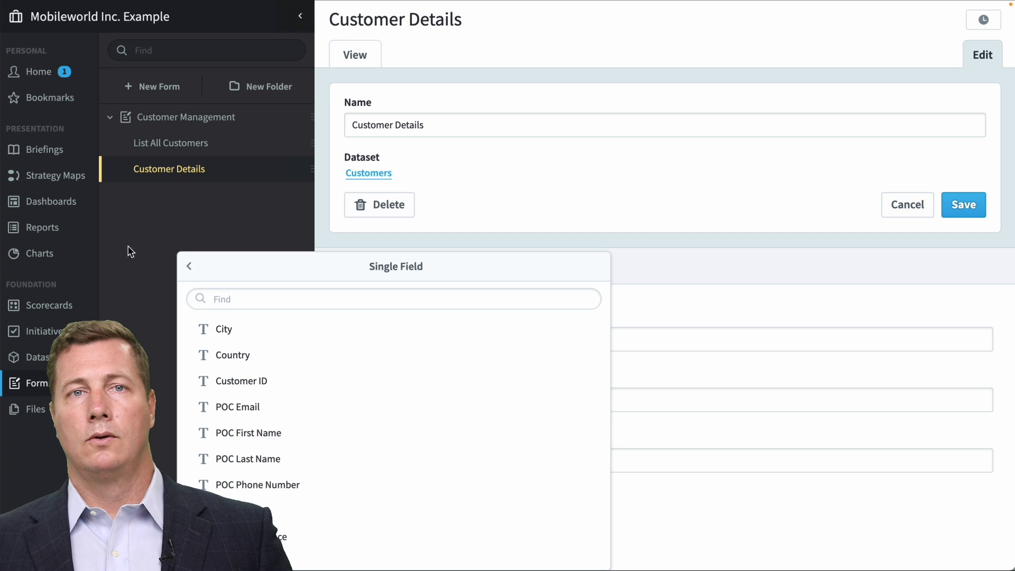
Add a Button widget and move it above the Address field.
click(189, 267)
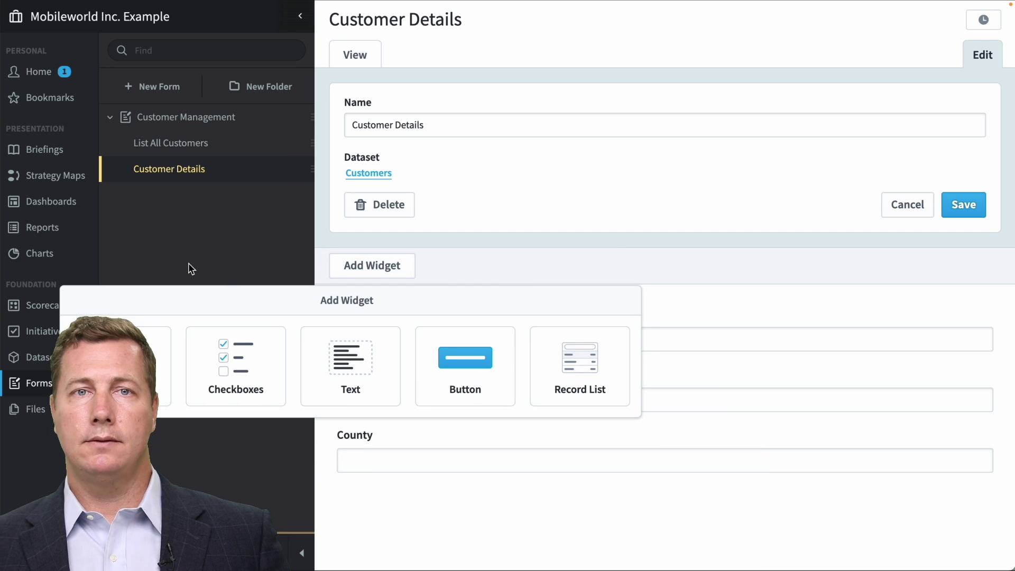
click(456, 372)
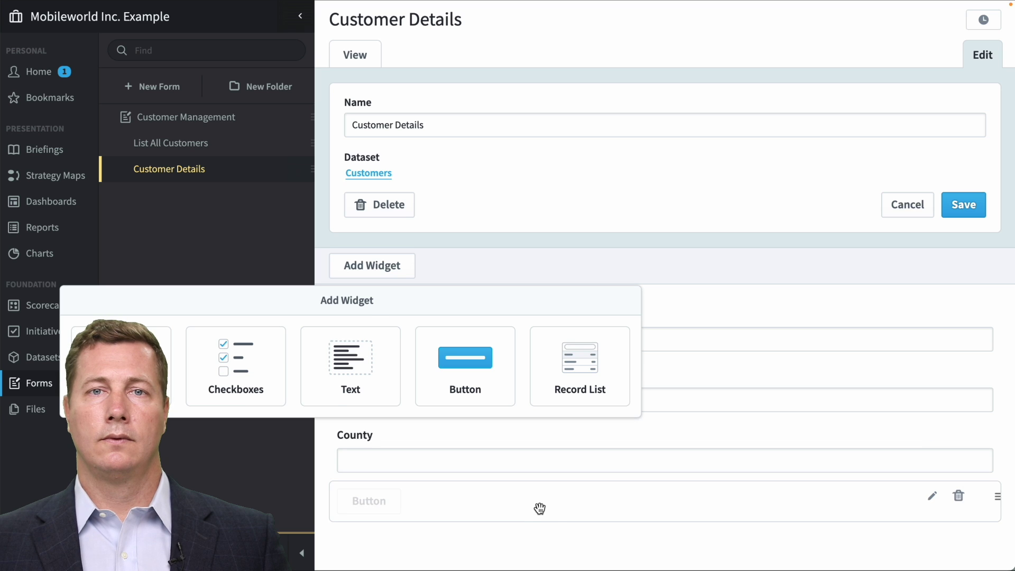
drag(539, 505, 526, 316)
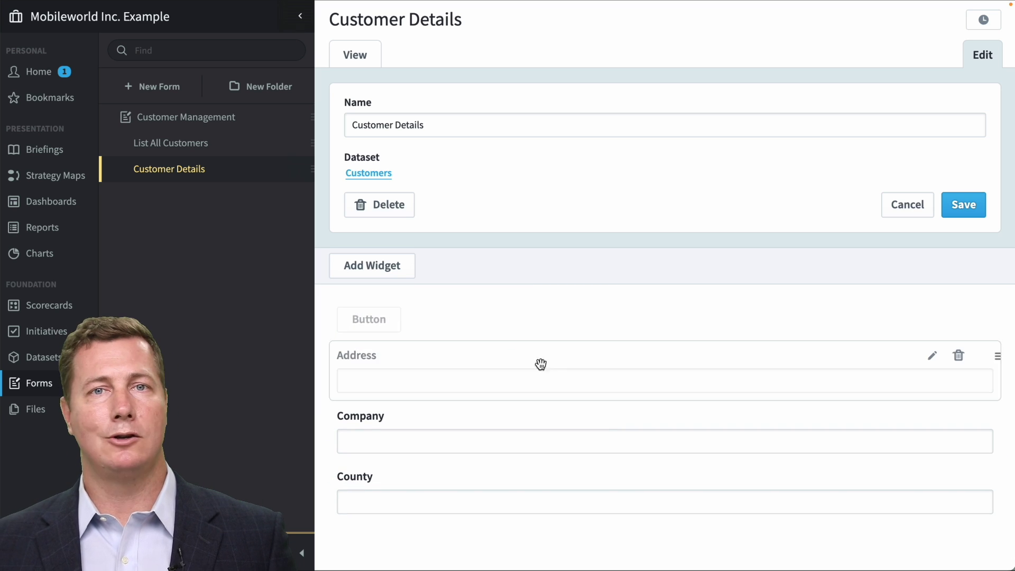
Label the button 'New Customer' and give it a Go to form page action targeting Customer Details.
click(932, 316)
double_click(287, 385)
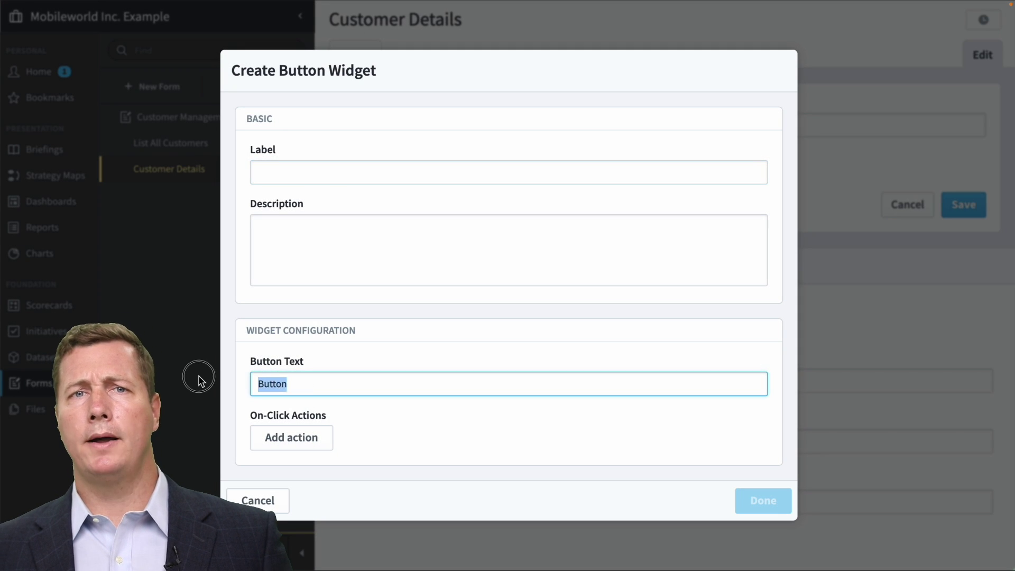
text(New Customer)
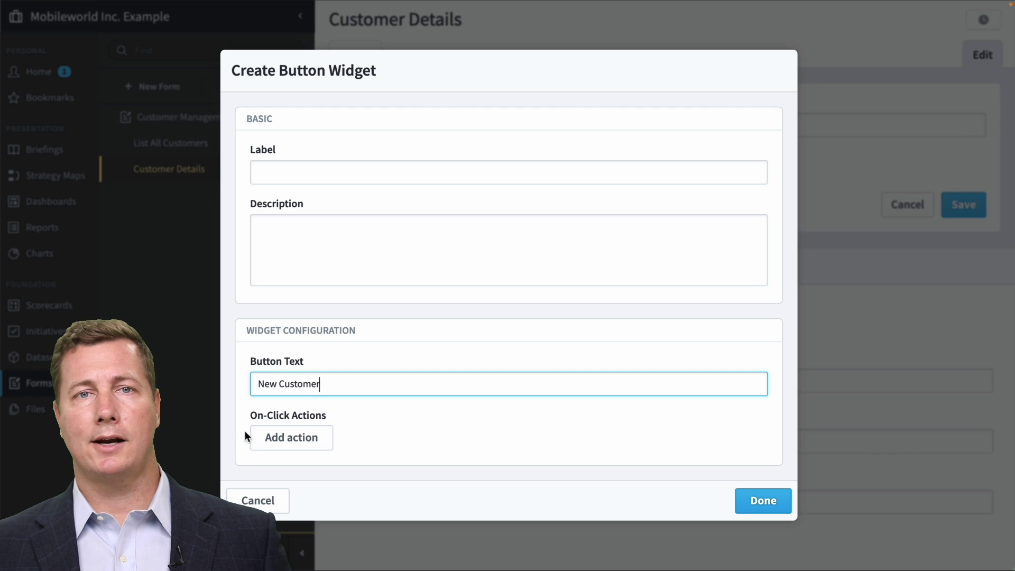
click(274, 438)
click(313, 420)
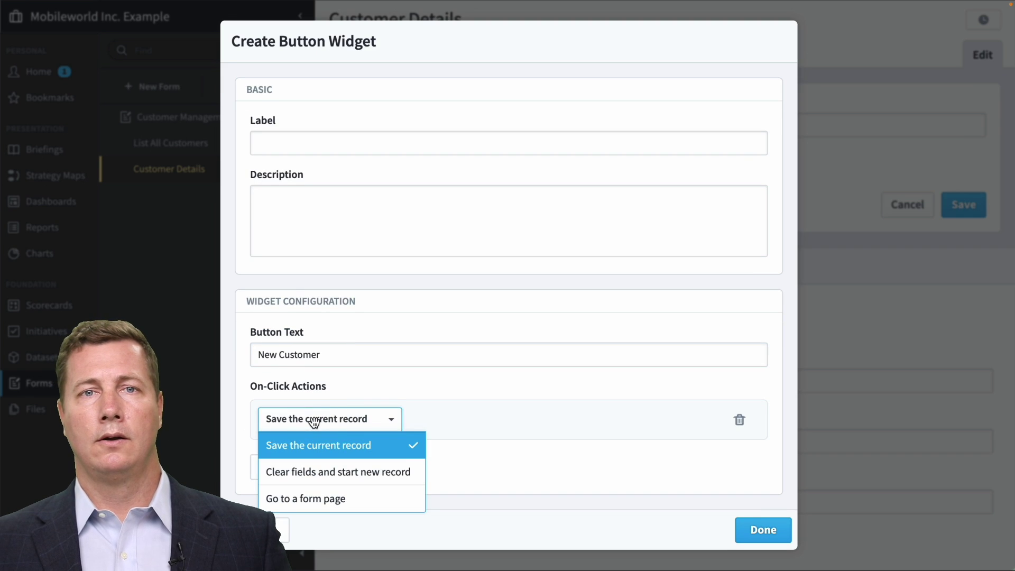
click(347, 499)
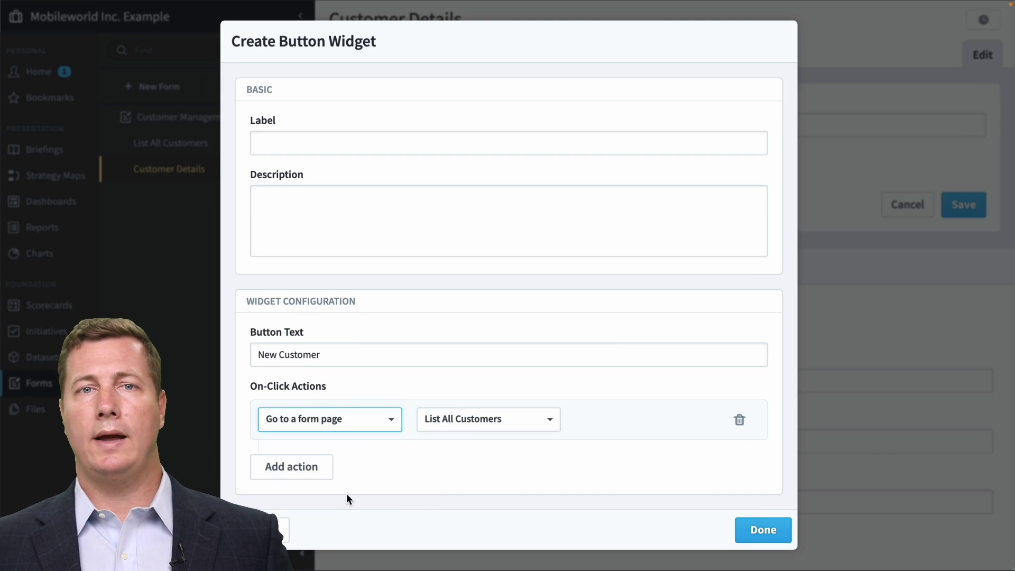
click(486, 420)
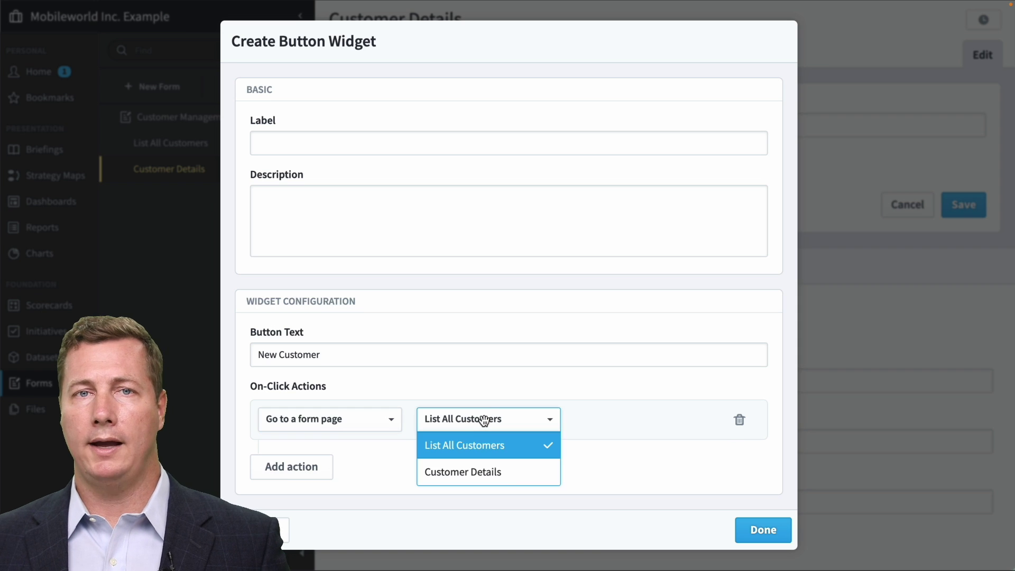
click(483, 472)
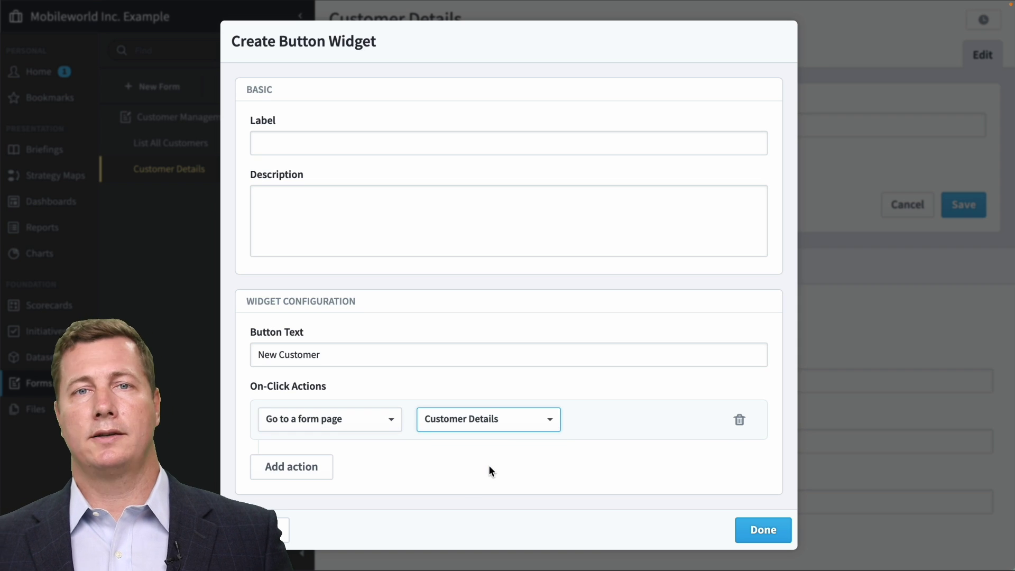
click(785, 536)
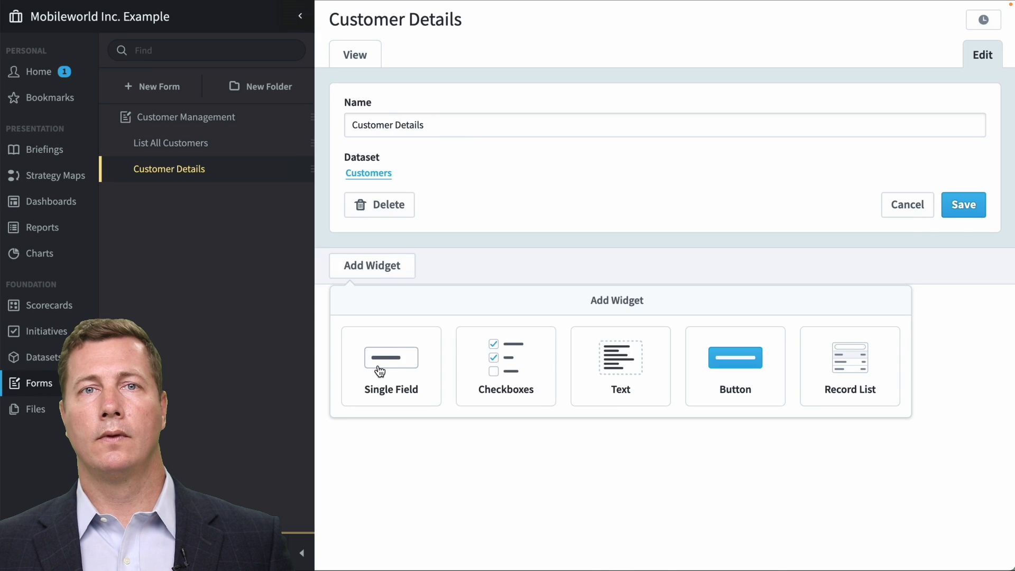
Search the customer list by the customer's first name and open the match for editing.
click(376, 369)
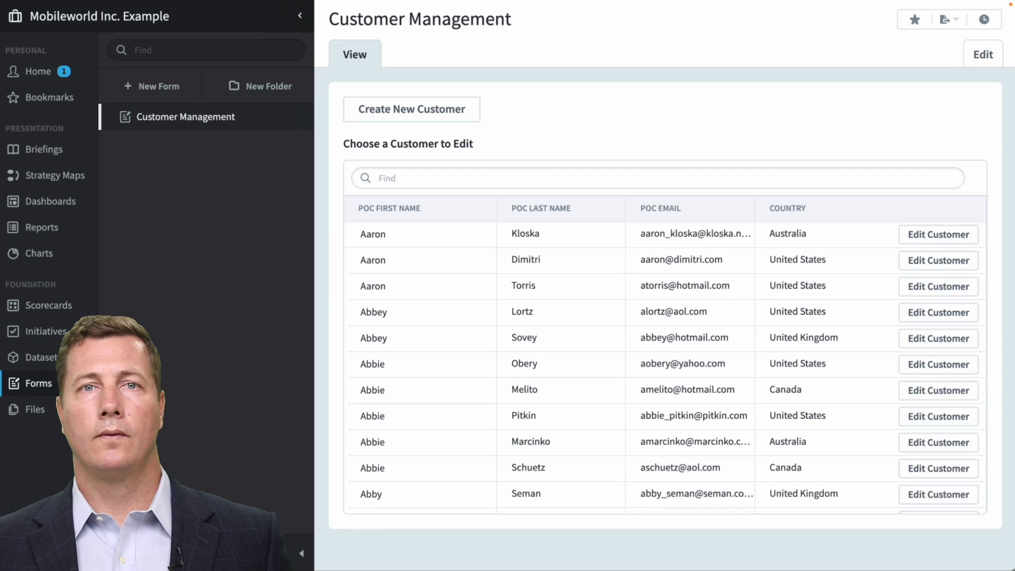
click(467, 179)
text(scott)
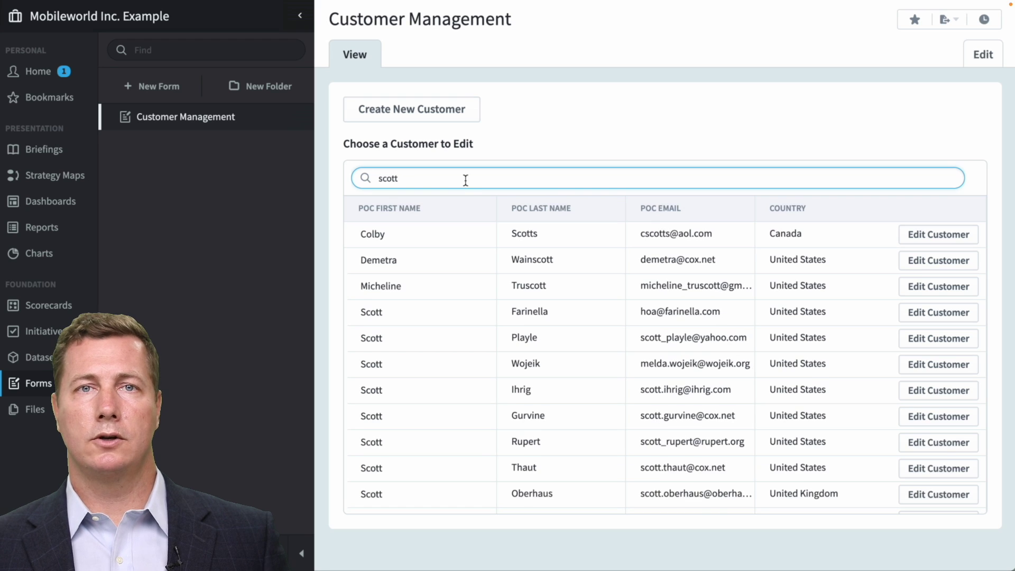
click(925, 372)
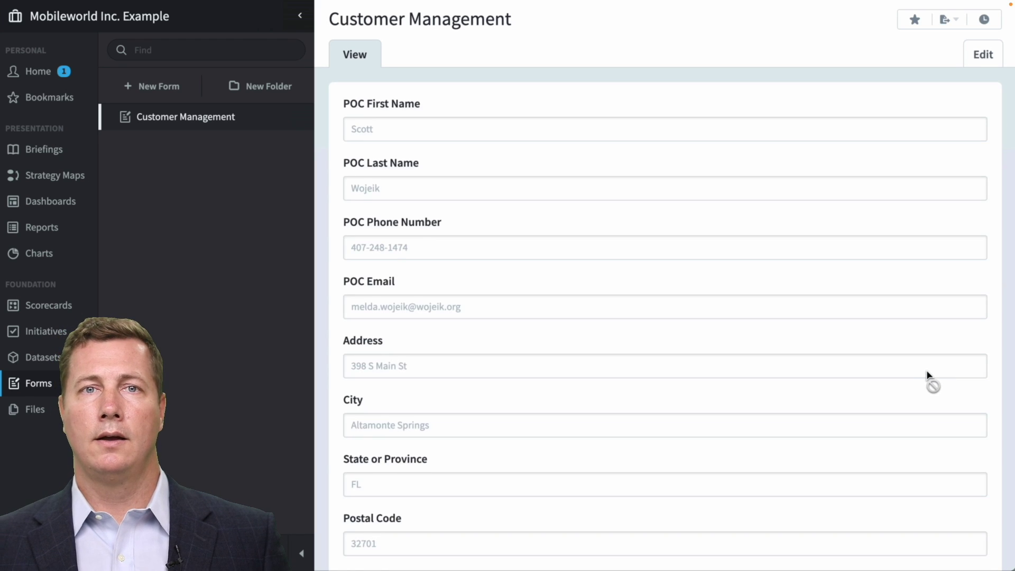
Change the customer's country to Cambodia, save, and filter the list by their first name again.
scroll(928, 370, down, 2)
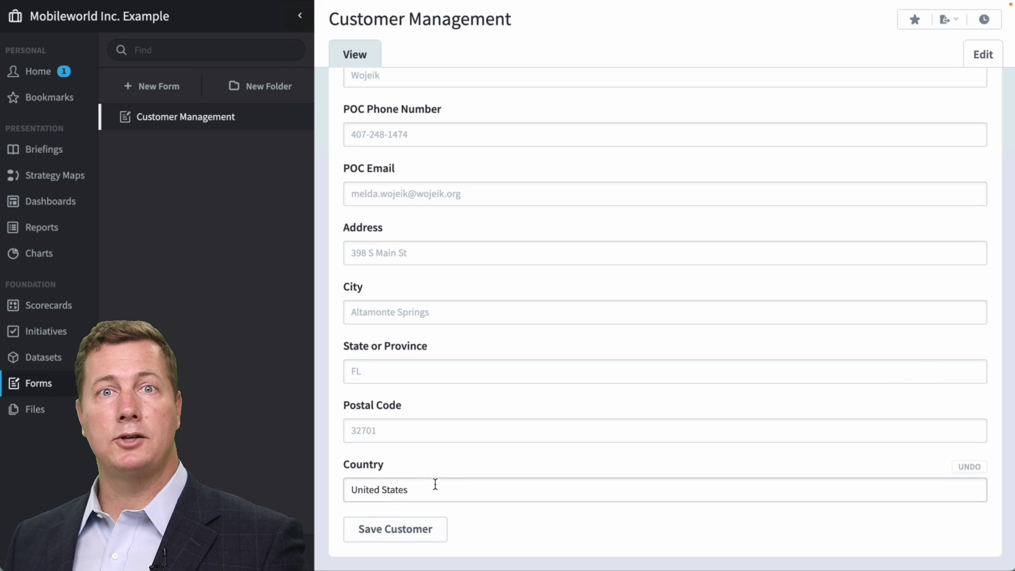
triple_click(448, 487)
text(Cambodia)
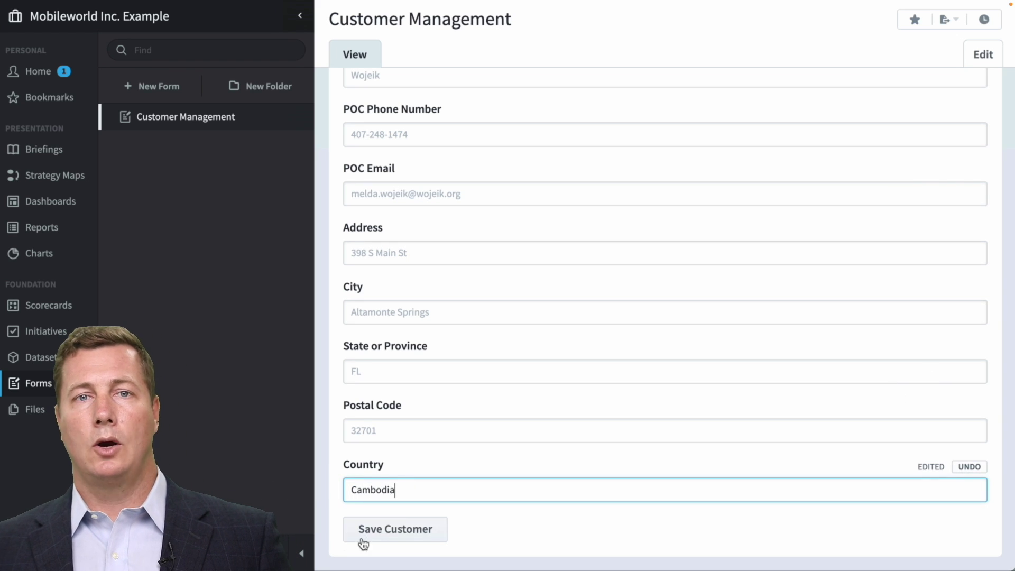
click(382, 532)
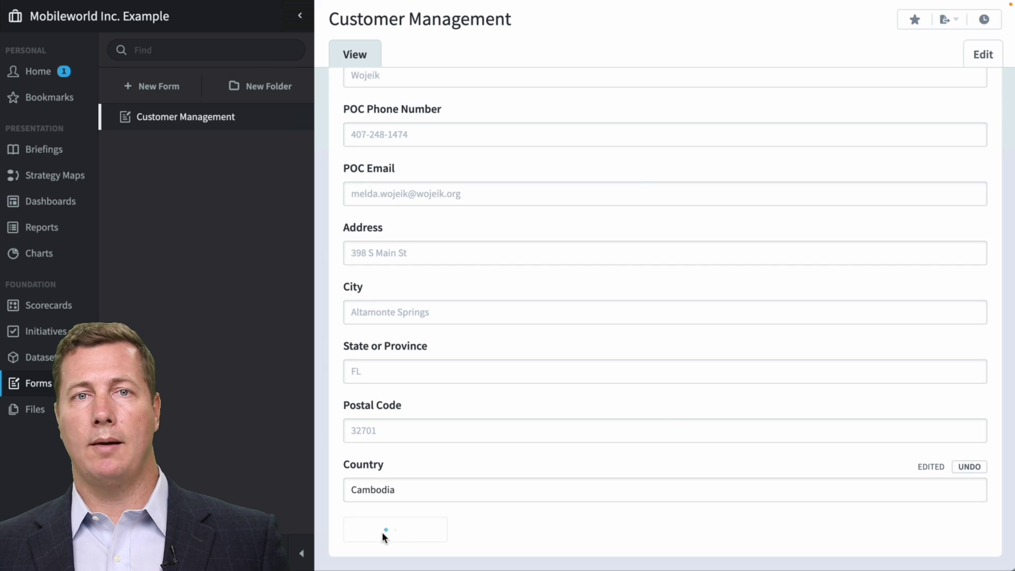
click(408, 178)
text(scott)
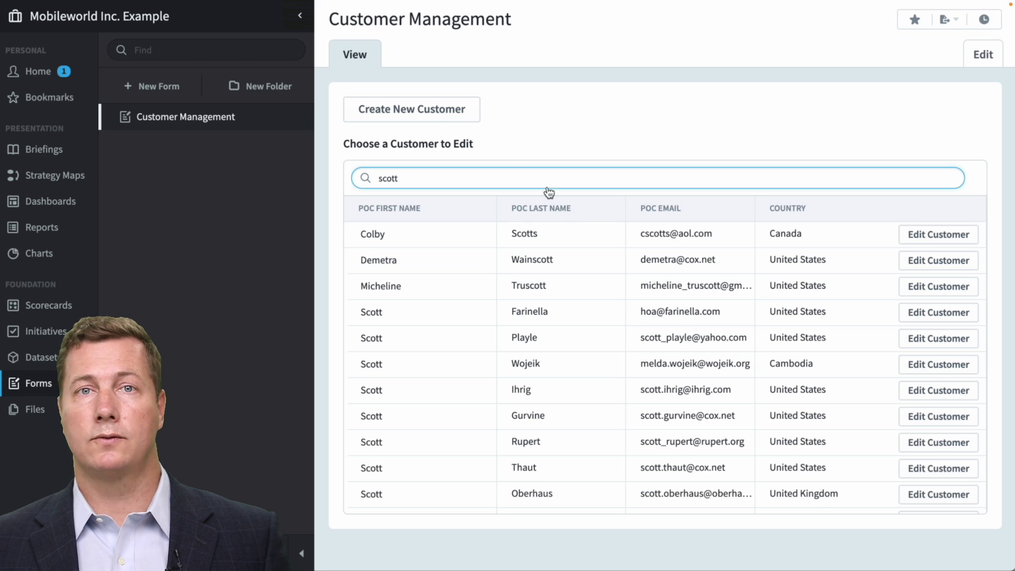
Create a new customer and enter their first name, last name and phone number.
click(433, 117)
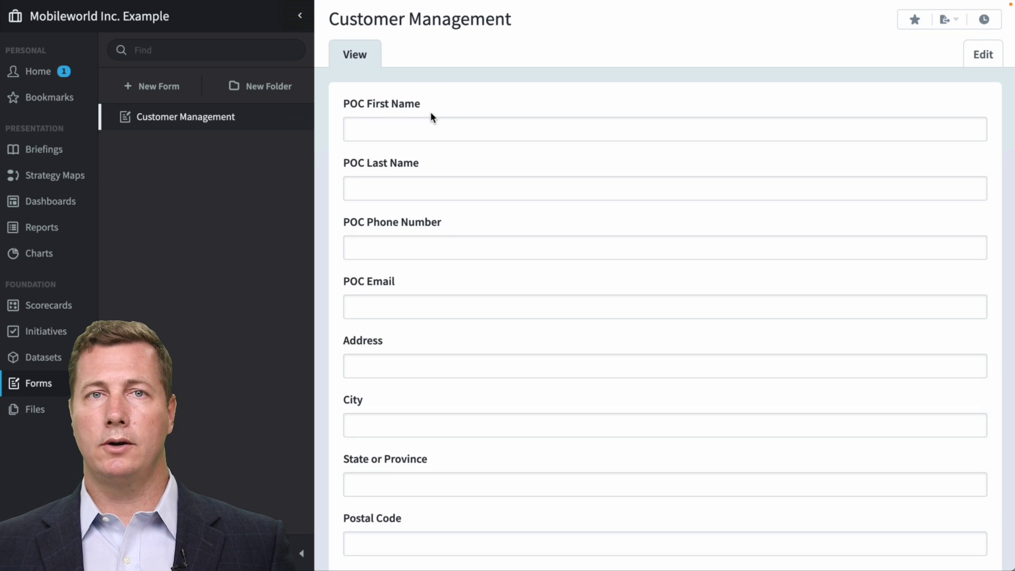
click(434, 128)
key(Tab)
key(Tab)
Fill in the customer's e-mail, street address, city, state and postal code.
key(Tab)
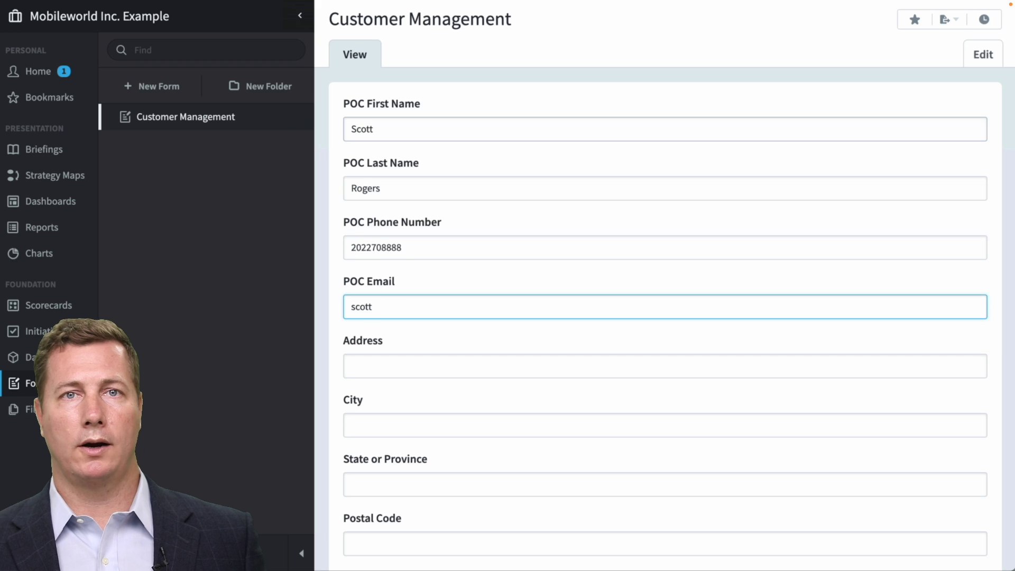
key(Tab)
text(Washington)
key(Tab)
text(DC)
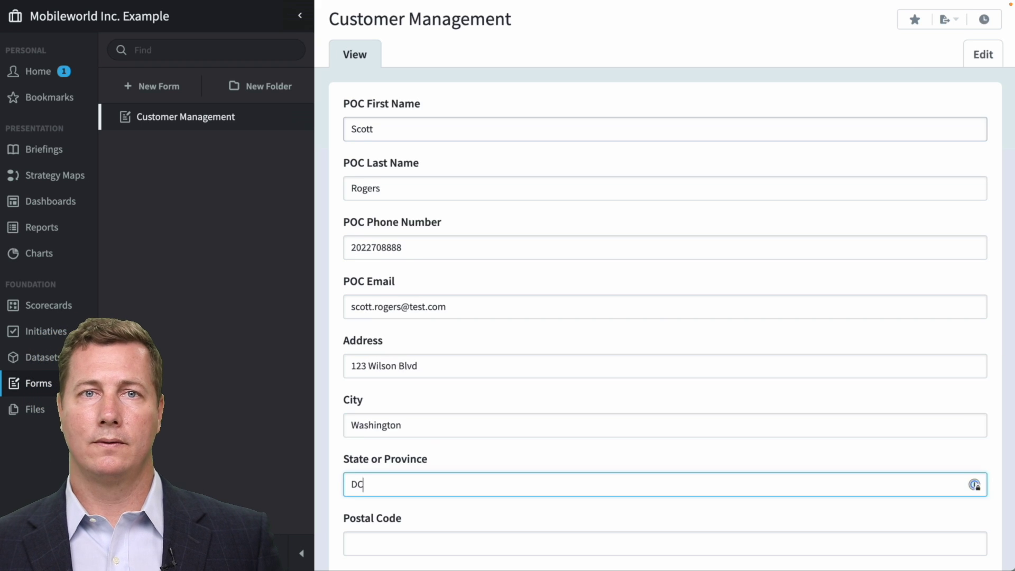
key(Tab)
text(22202)
Set the country to USA, save the customer, and search the list by their last name.
scroll(396, 485, down, 2)
click(396, 484)
text(USA)
click(392, 533)
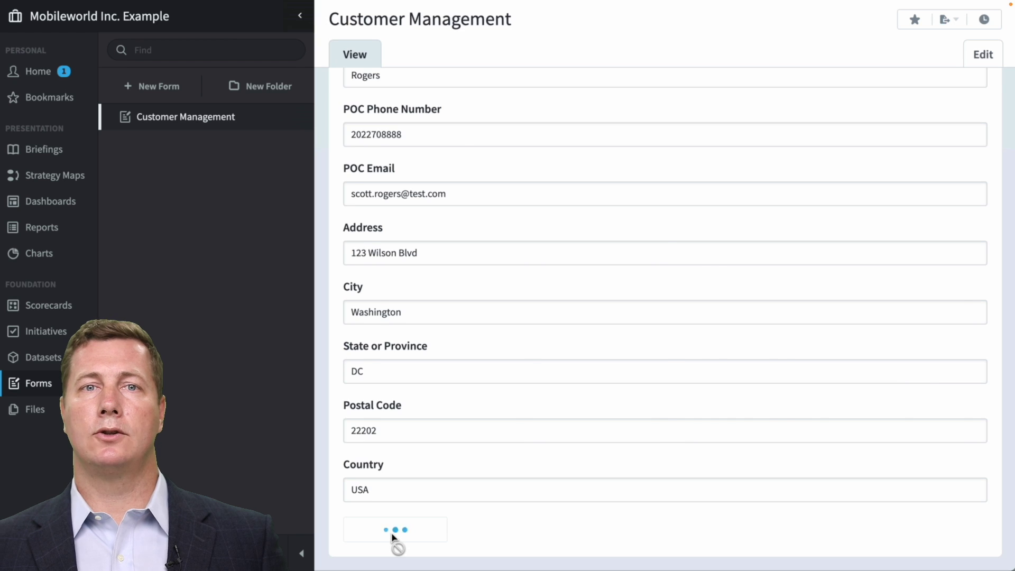
click(405, 175)
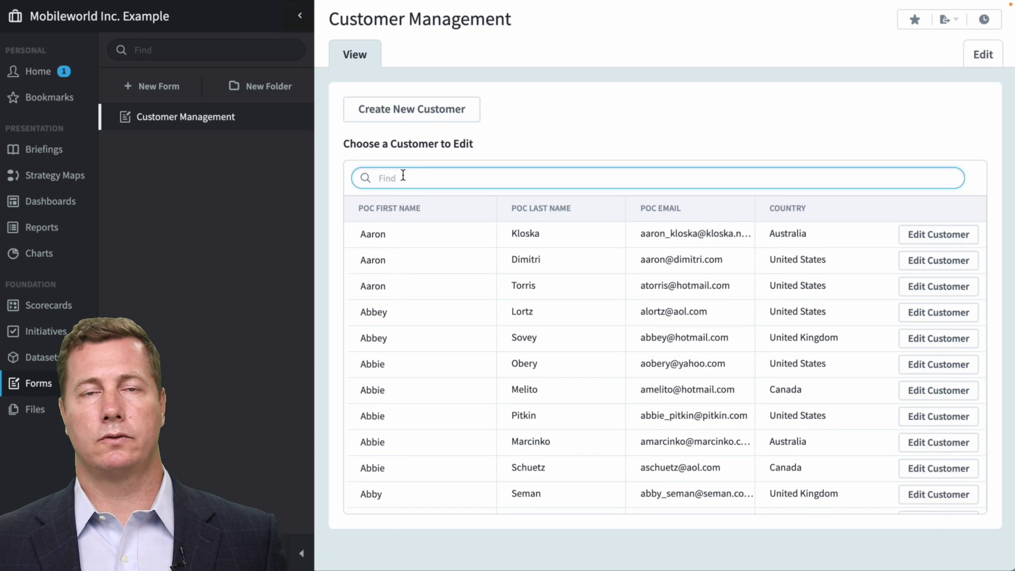
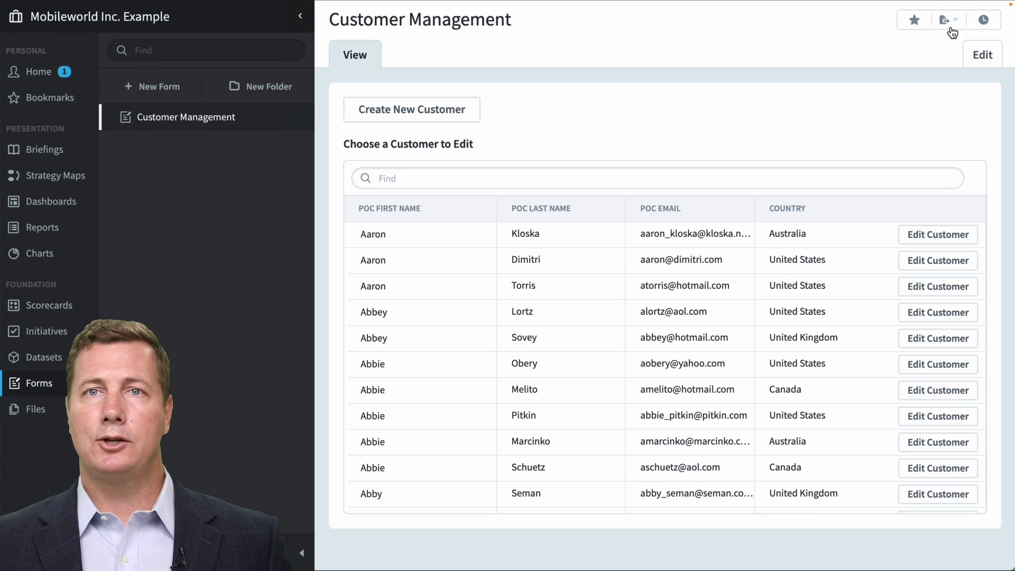
Create a public Shared Form link for Customer Management, copy its URL, and open a new browser tab.
click(950, 21)
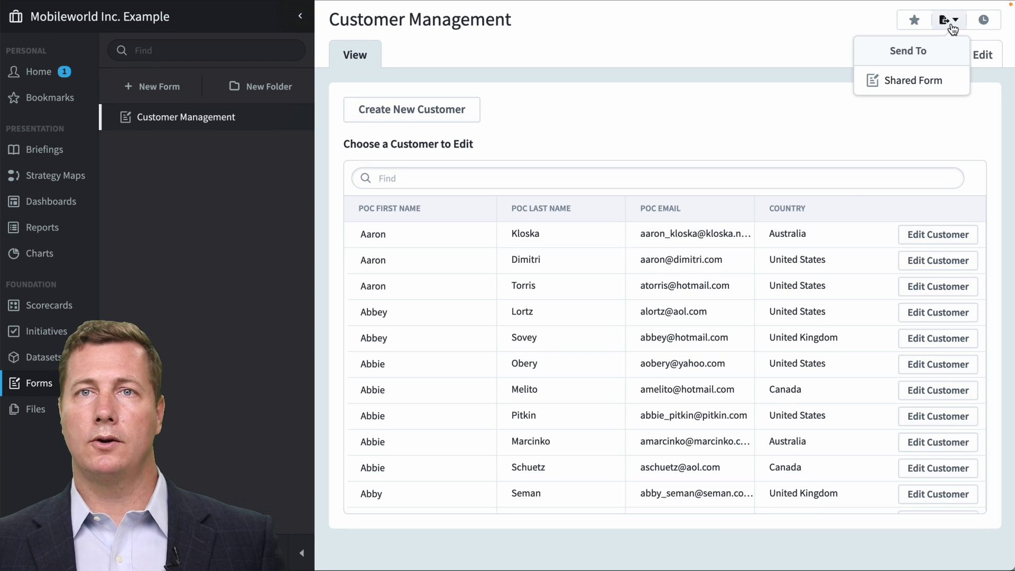
click(935, 83)
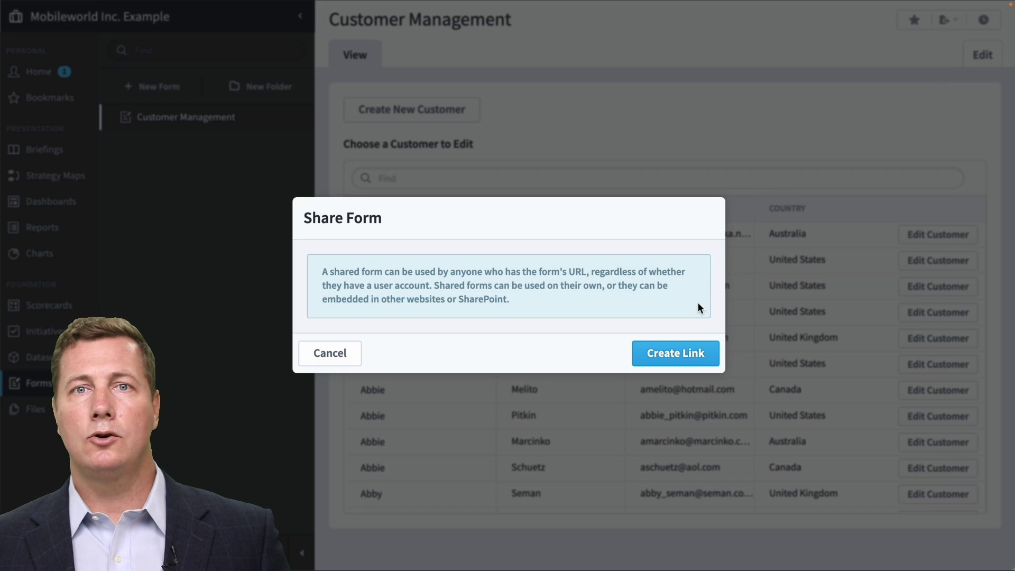
click(693, 352)
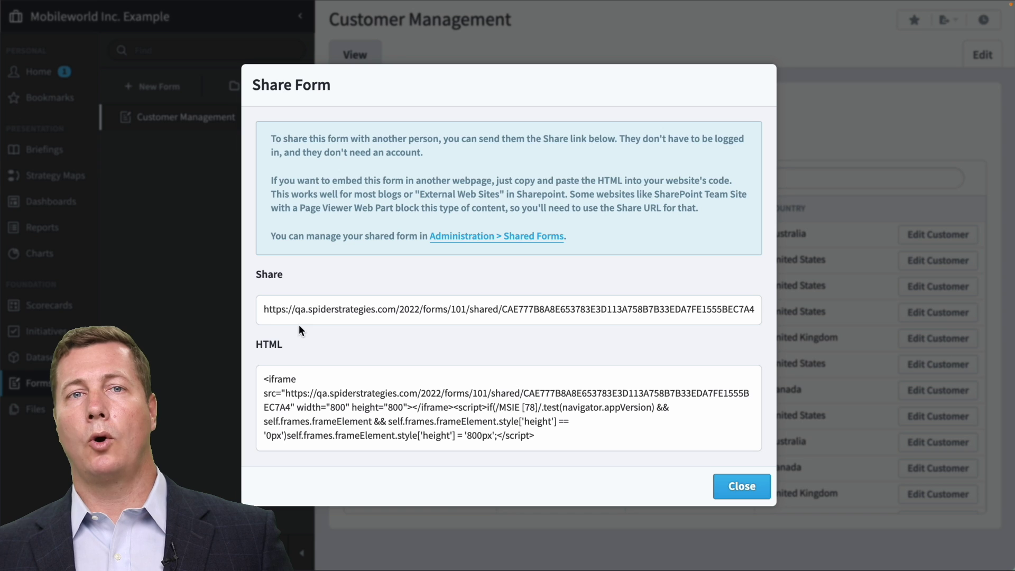
drag(264, 310, 761, 309)
key(super+c)
key(super+t)
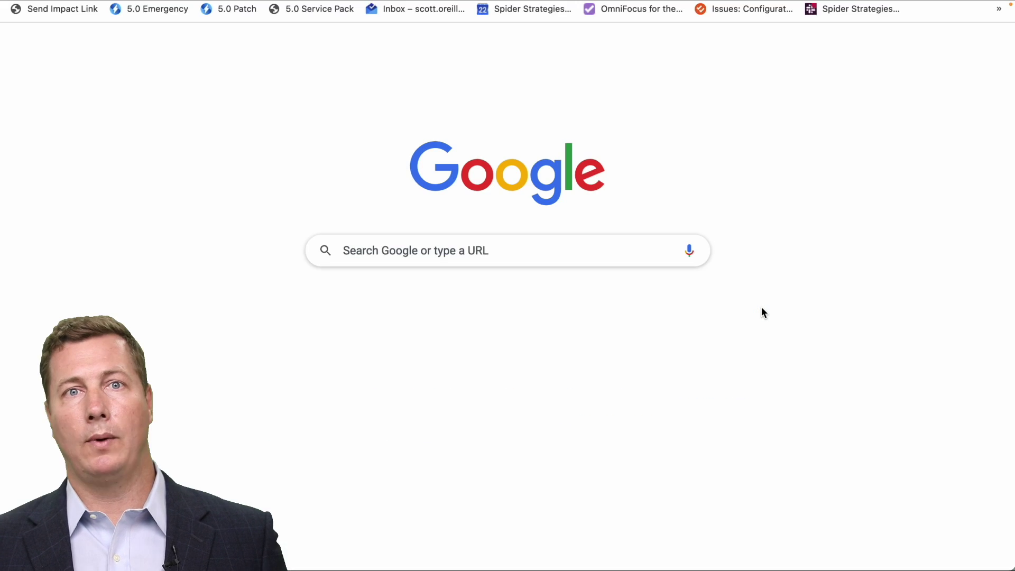
Load the shared form from the pasted URL, find the new customer by first name, and open their record.
key(super+v)
key(Return)
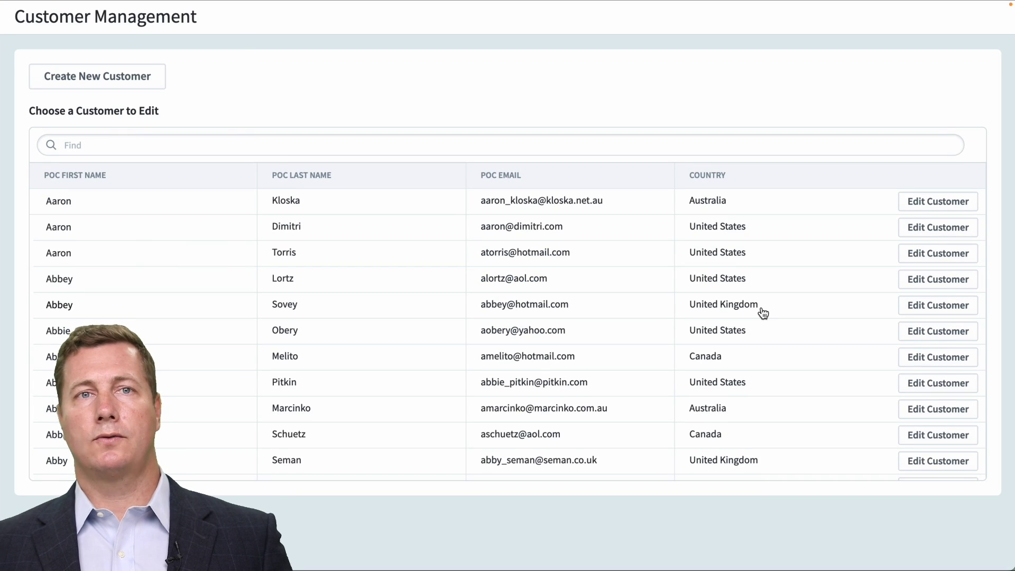
click(217, 145)
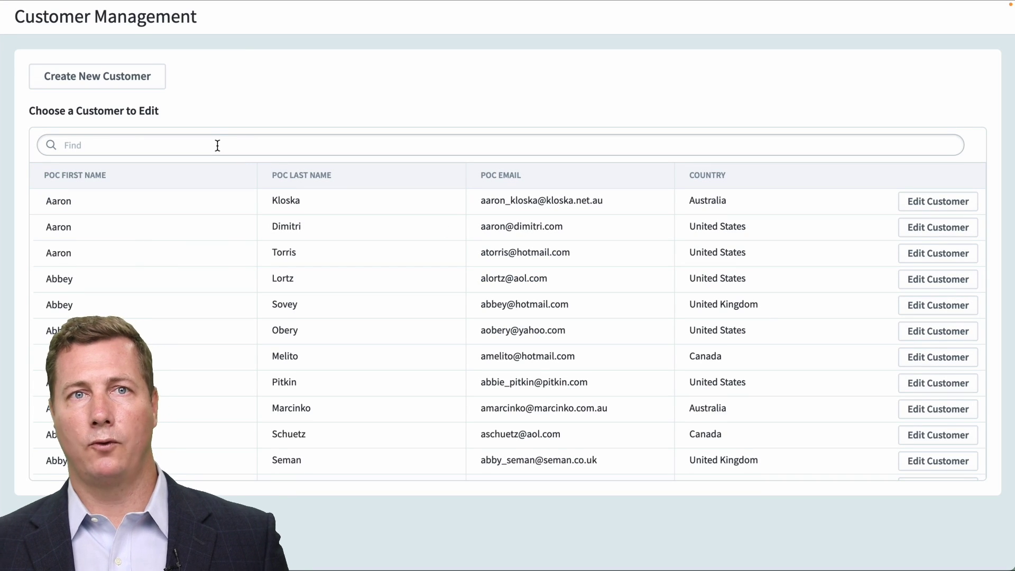
text(scott)
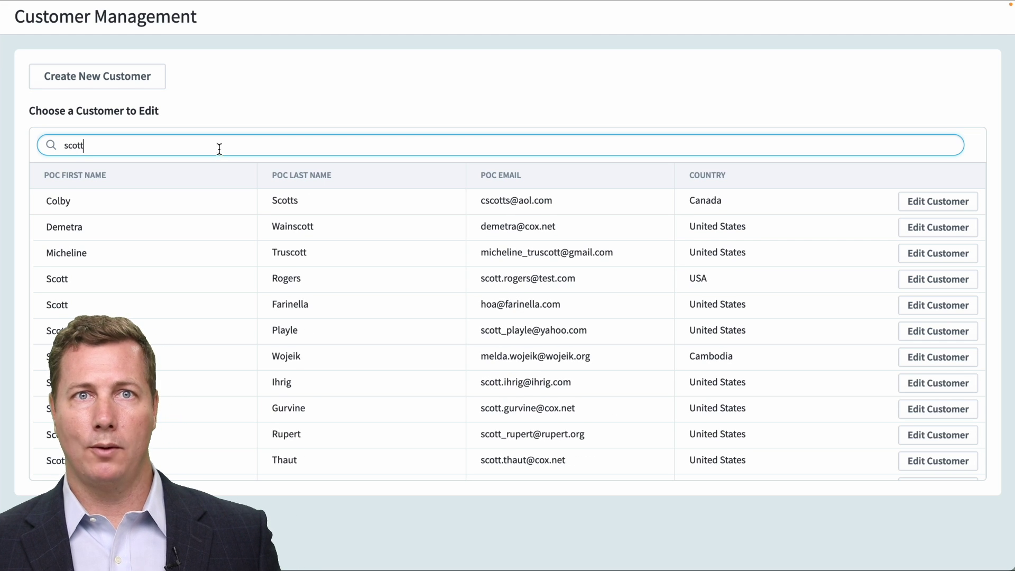
click(948, 279)
scroll(943, 295, down, 2)
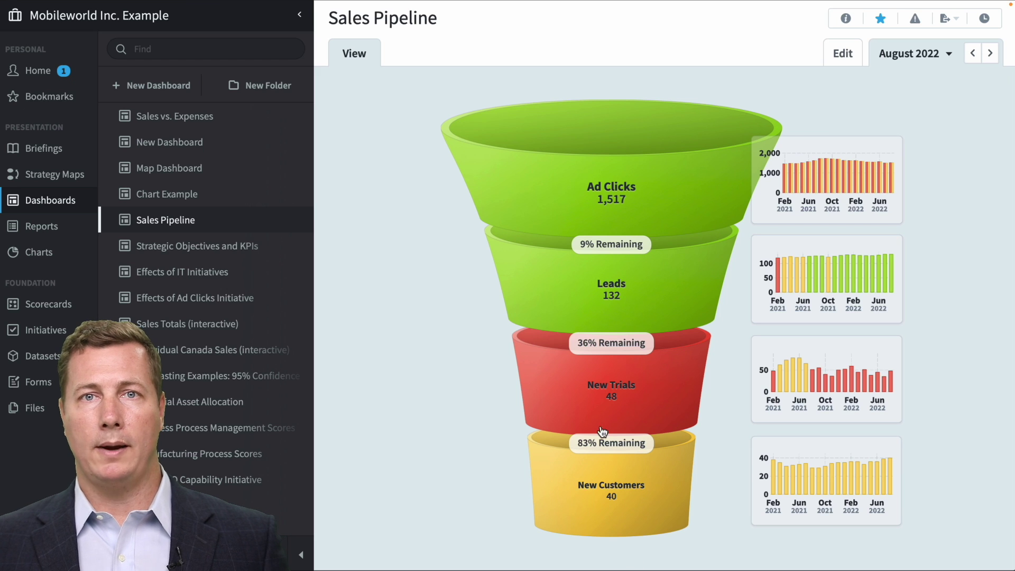
Drill into New Trials from the funnel and open the Notes widget's Drilldown settings.
click(596, 382)
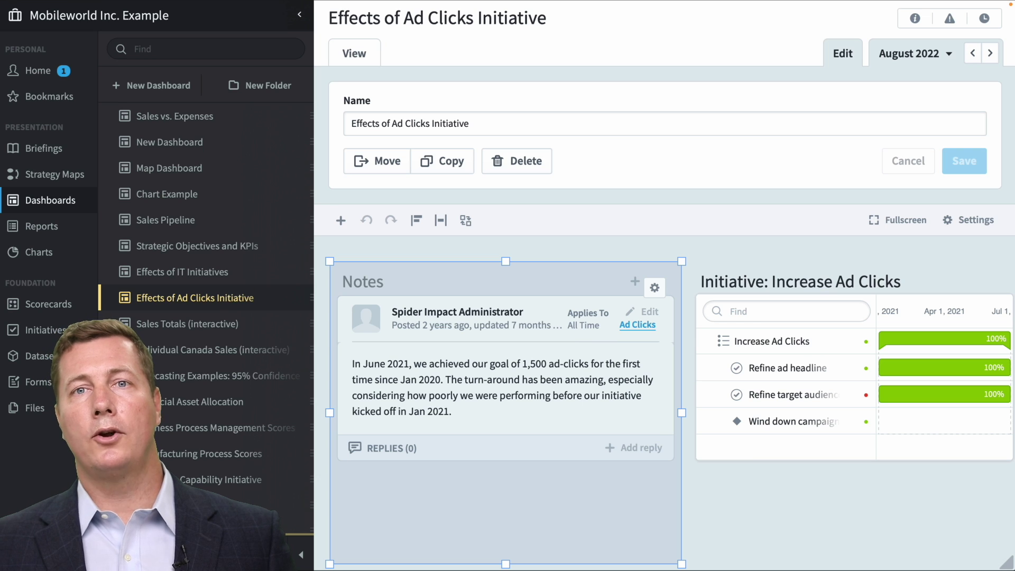
click(655, 288)
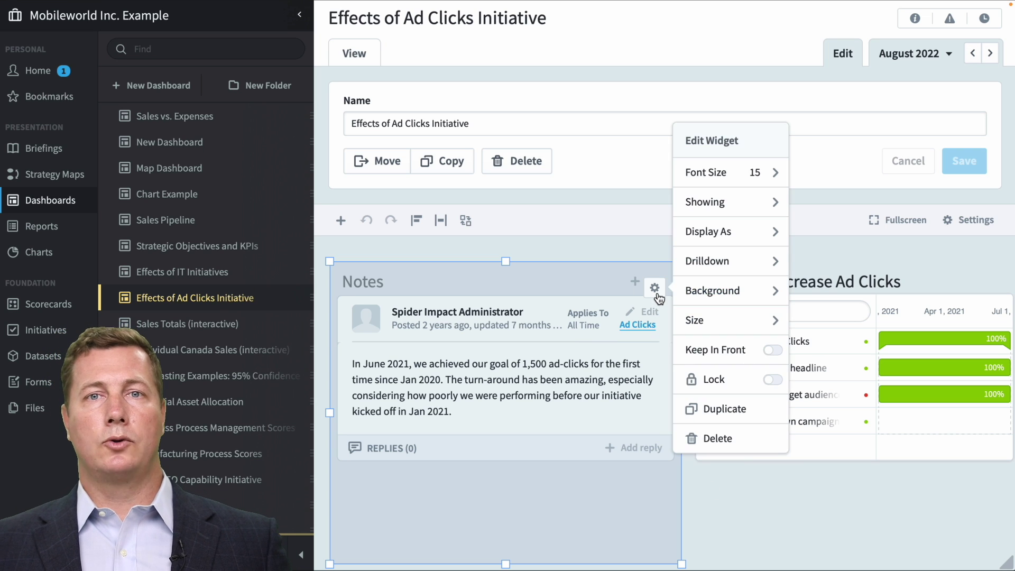
click(713, 273)
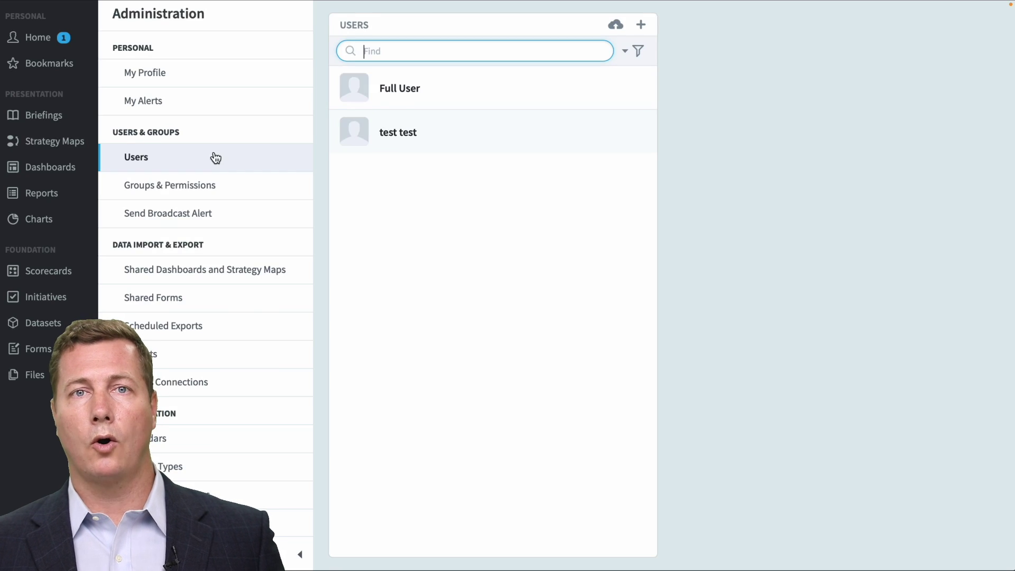
Open the Full User account's details in Administration.
click(402, 86)
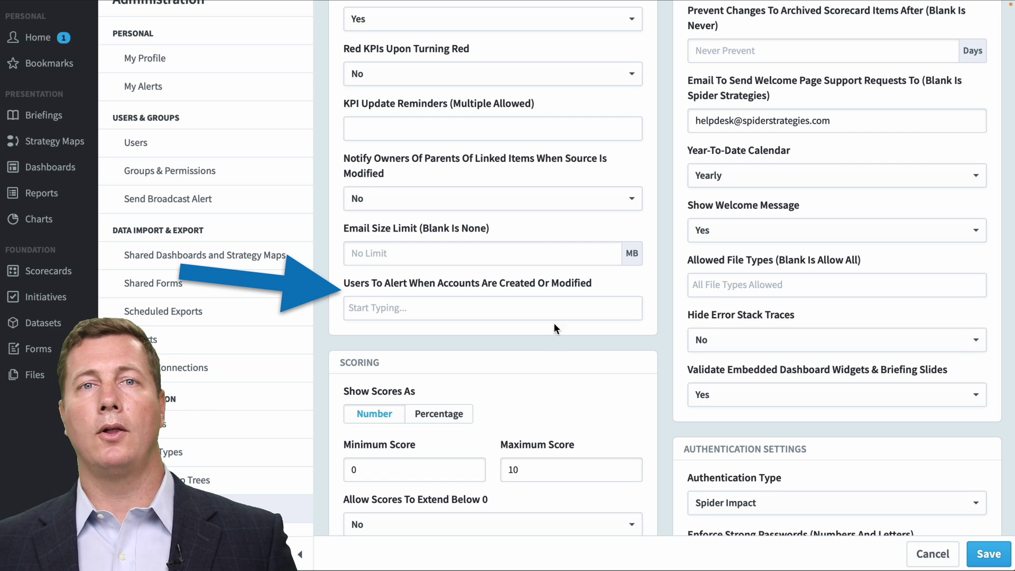
Add Full User and test test to the Users To Alert field for account changes.
click(547, 309)
click(533, 333)
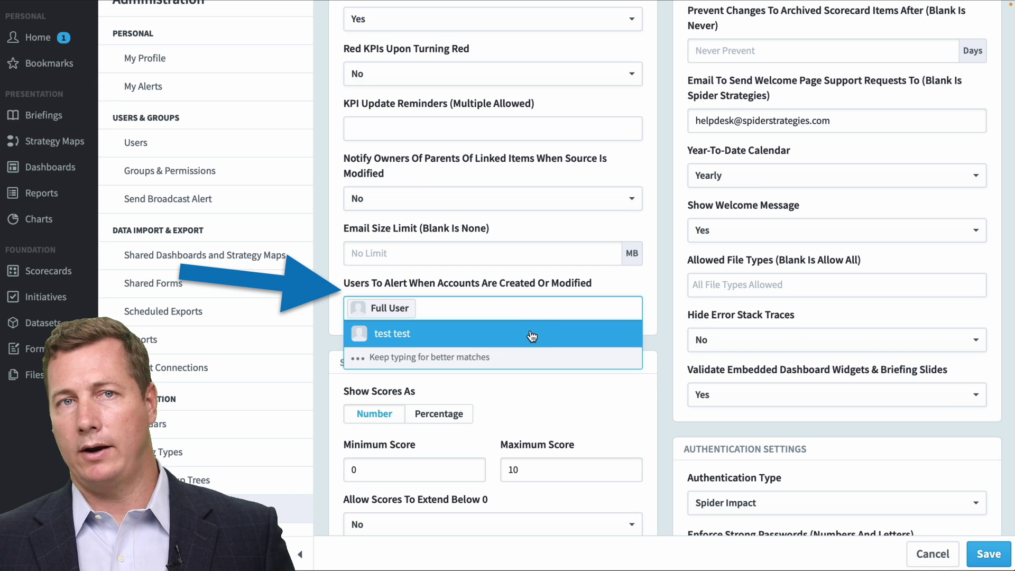
click(525, 336)
click(666, 331)
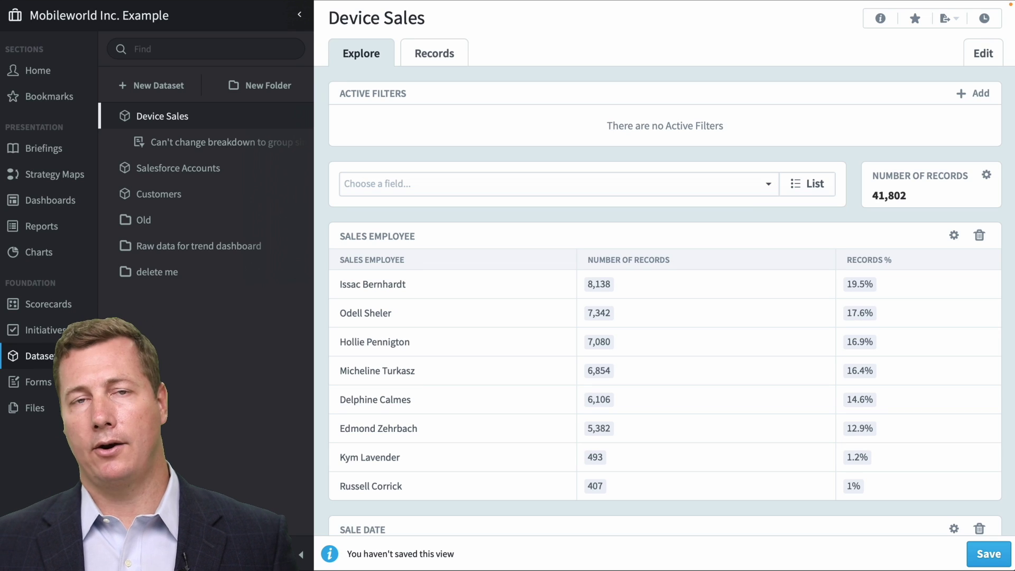
Scroll through the Device Sales Explore tab's Sales Employee and Sale Date breakdown tables.
scroll(748, 251, down, 4)
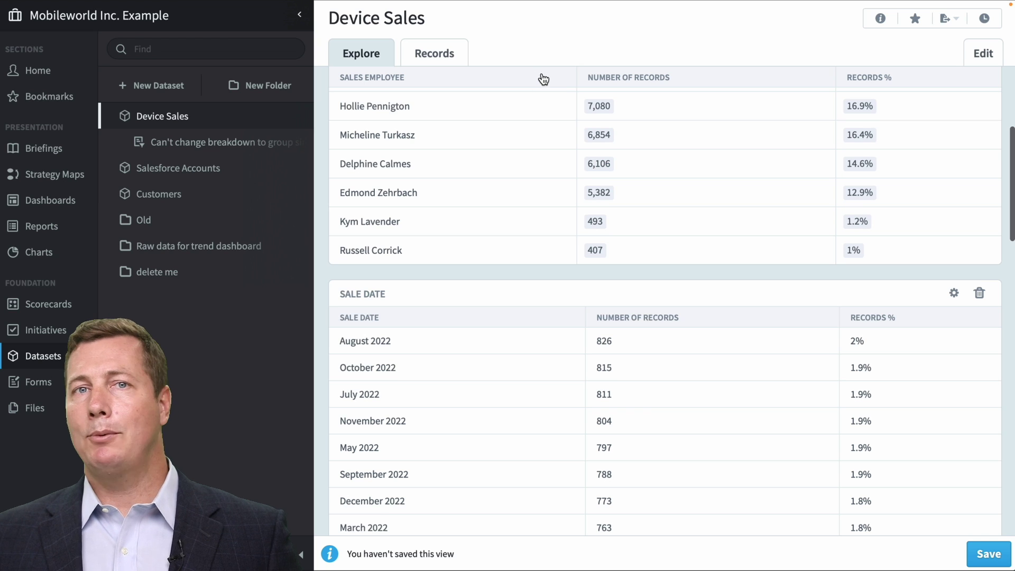
scroll(578, 212, down, 5)
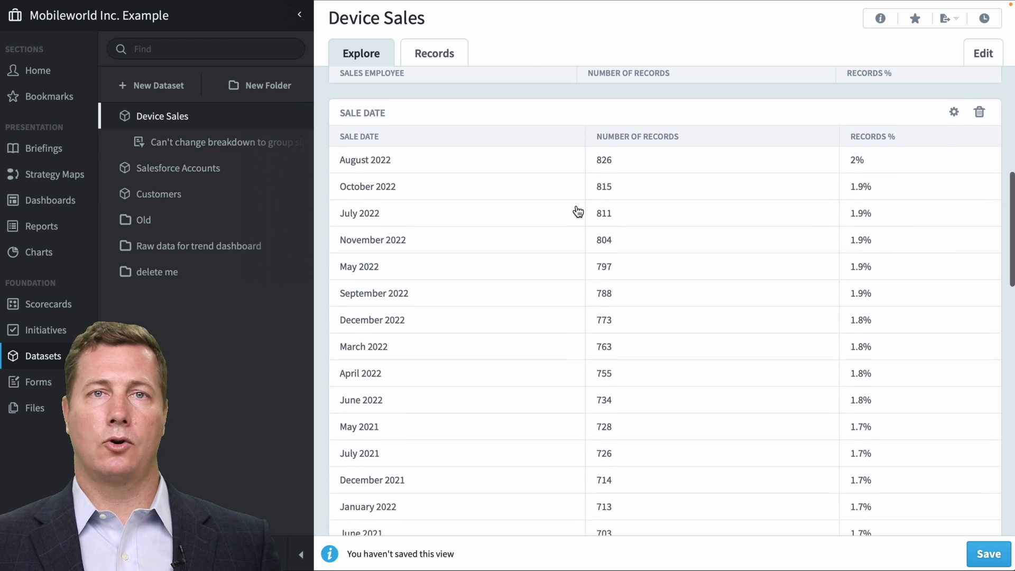
scroll(578, 212, down, 4)
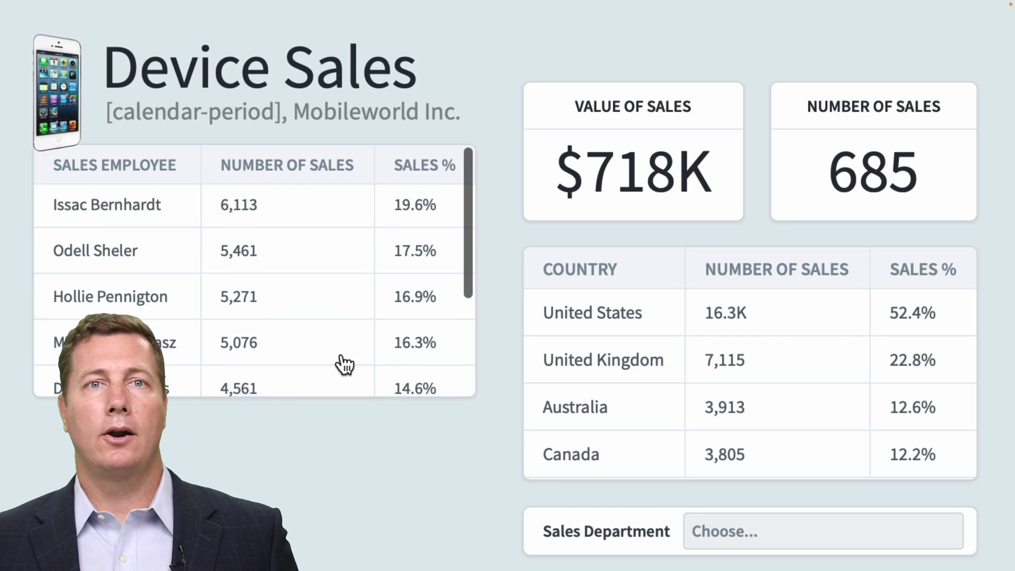
scroll(344, 365, down, 3)
scroll(343, 364, up, 4)
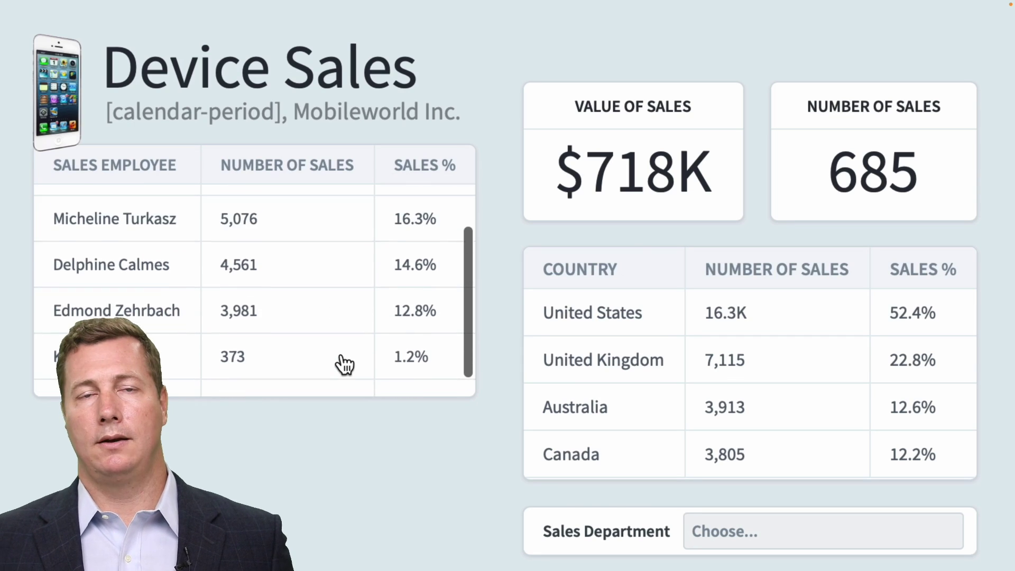